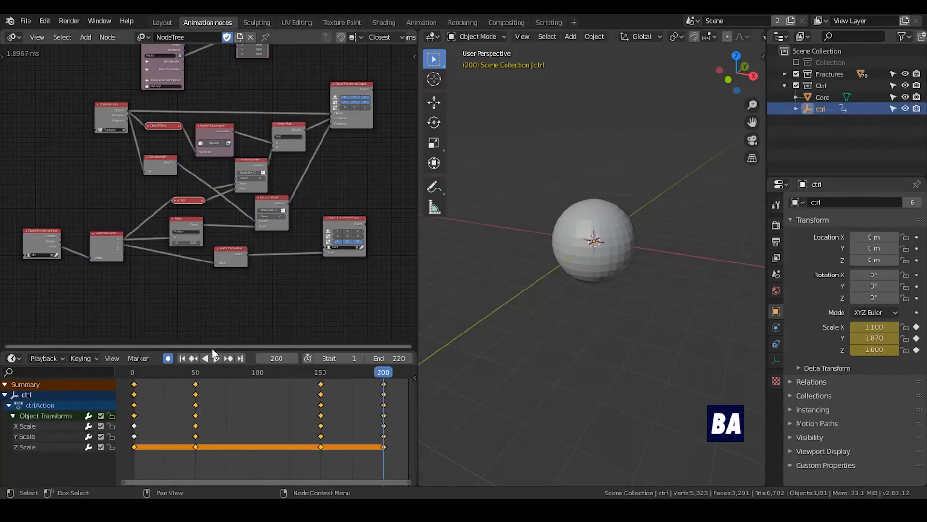
# - Play the existing fracture animation from the first frame and stop it near the end
pyautogui.click(181, 358)
pyautogui.click(216, 358)
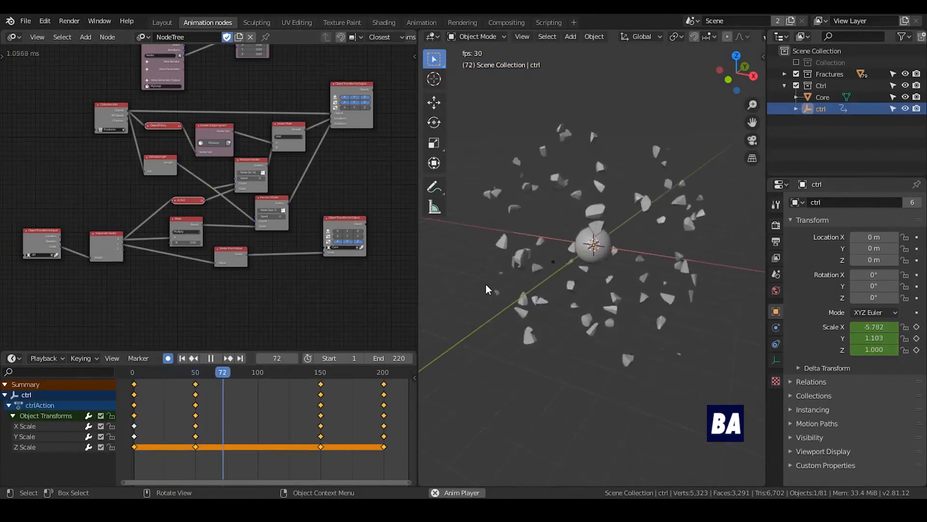
pyautogui.click(212, 358)
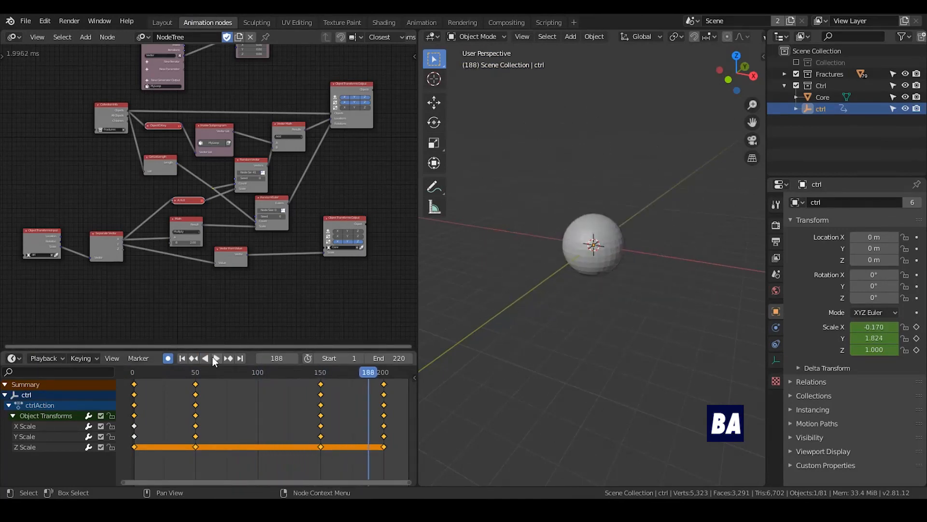
# - Exclude the Fractures and Ctrl collections from the view layer and add a cube mesh to the scene
pyautogui.scroll(1, 244, 297)
pyautogui.moveTo(243, 290); pyautogui.dragTo(250, 213, button='middle')
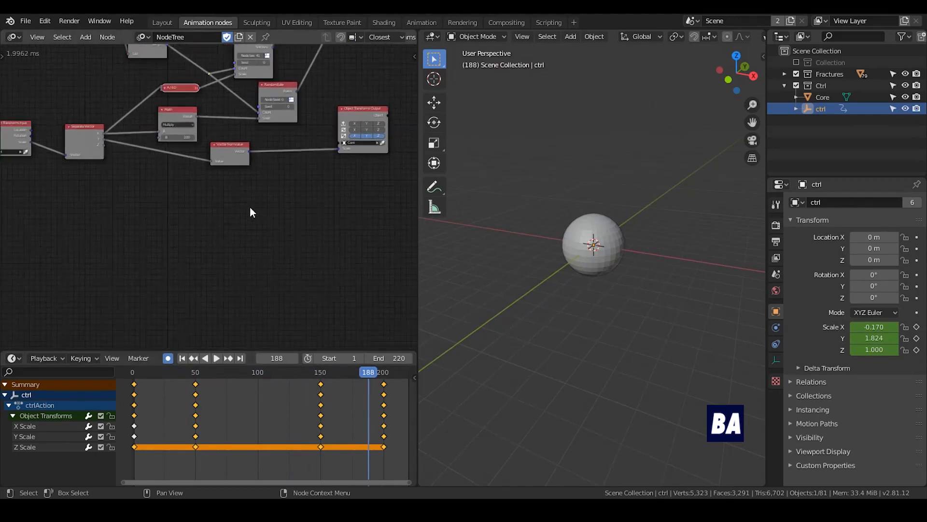
pyautogui.moveTo(295, 191); pyautogui.dragTo(233, 187, button='middle')
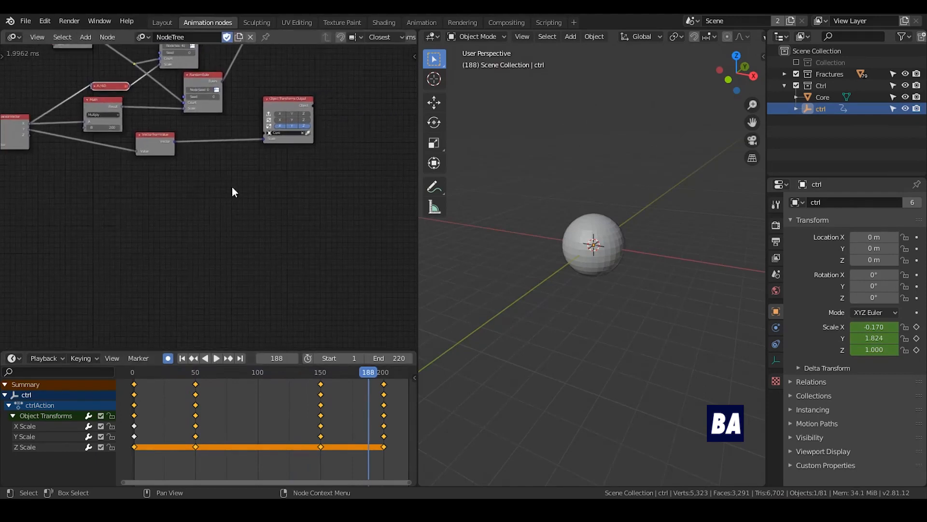
pyautogui.scroll(1, 255, 200)
pyautogui.click(573, 166)
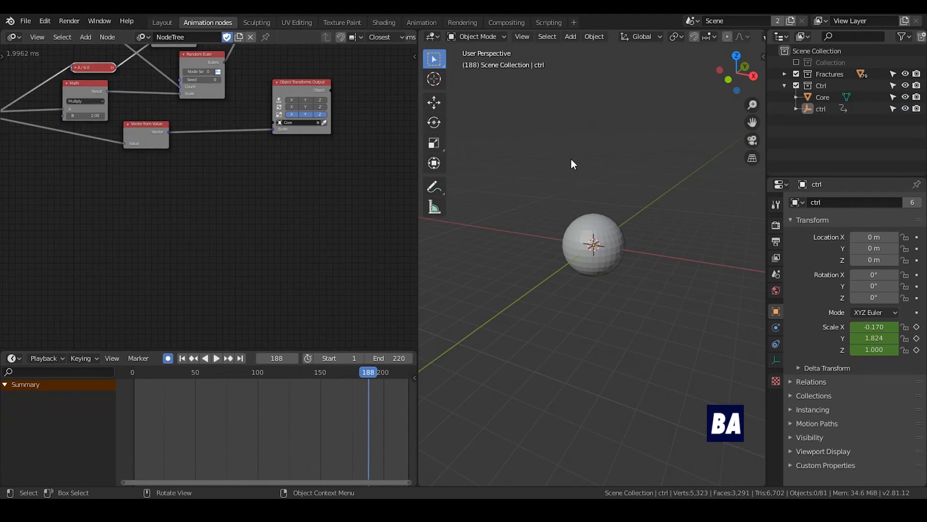
pyautogui.moveTo(798, 86); pyautogui.dragTo(798, 74)
pyautogui.hotkey('shift', 'a')
pyautogui.moveTo(549, 193)
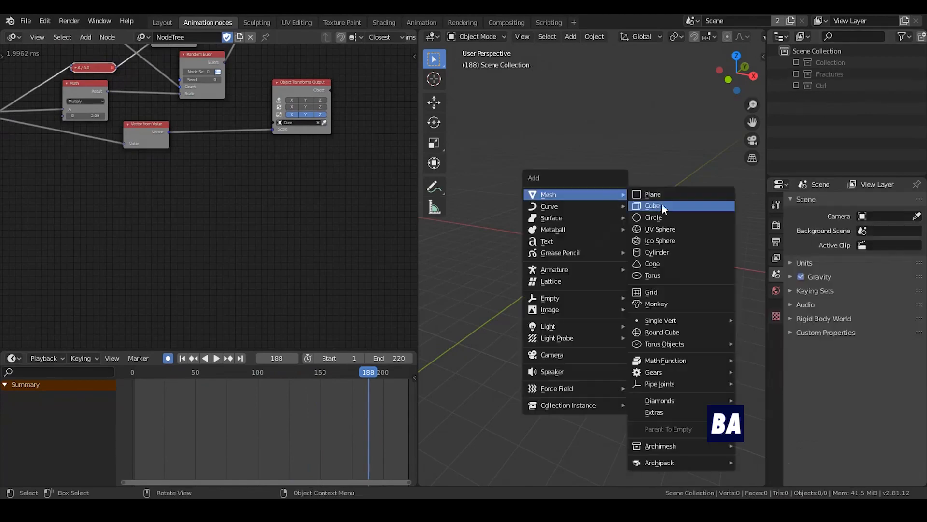
pyautogui.click(662, 204)
# - Widen the 3D viewport and enable the Screencast Keys display
pyautogui.moveTo(418, 188); pyautogui.dragTo(177, 188)
pyautogui.press('n')
pyautogui.click(759, 169)
pyautogui.click(655, 51)
pyautogui.moveTo(437, 209); pyautogui.dragTo(496, 224, button='middle')
pyautogui.press('n')
pyautogui.keyDown('shift'); pyautogui.moveTo(594, 248); pyautogui.dragTo(434, 227, button='middle'); pyautogui.keyUp('shift')
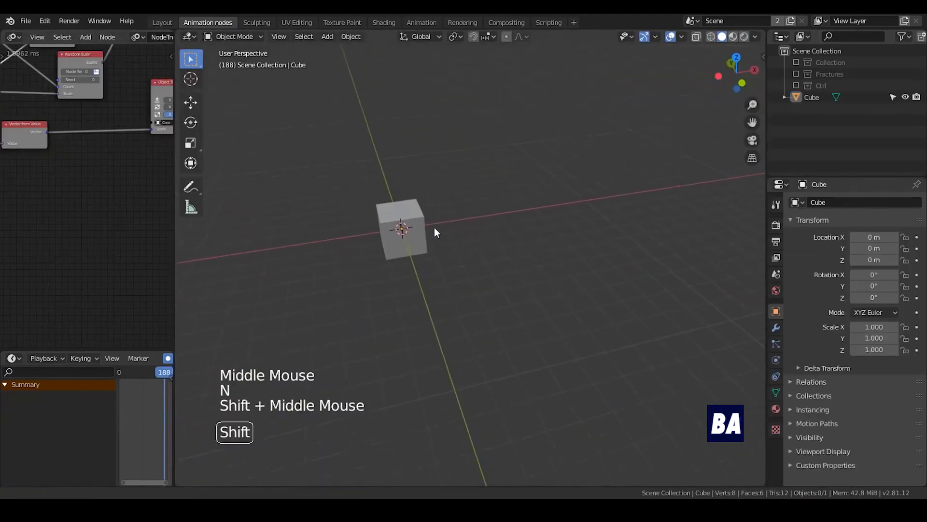
# - In Edit Mode, move the cube's positive X face outward along the X axis to stretch it into a long bar
pyautogui.click(411, 229)
pyautogui.press('Tab')
pyautogui.keyDown('shift'); pyautogui.moveTo(497, 254); pyautogui.dragTo(406, 248, button='middle'); pyautogui.keyUp('shift')
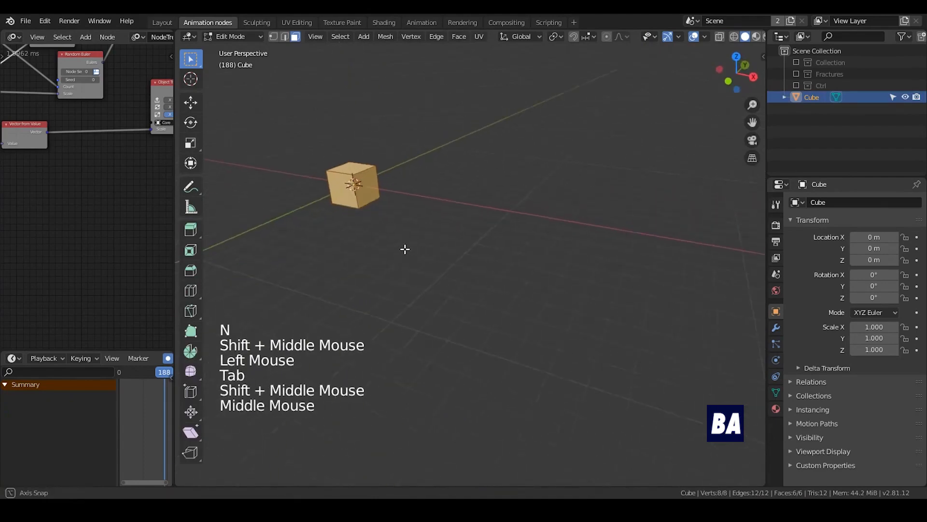
pyautogui.click(383, 192)
pyautogui.press('g')
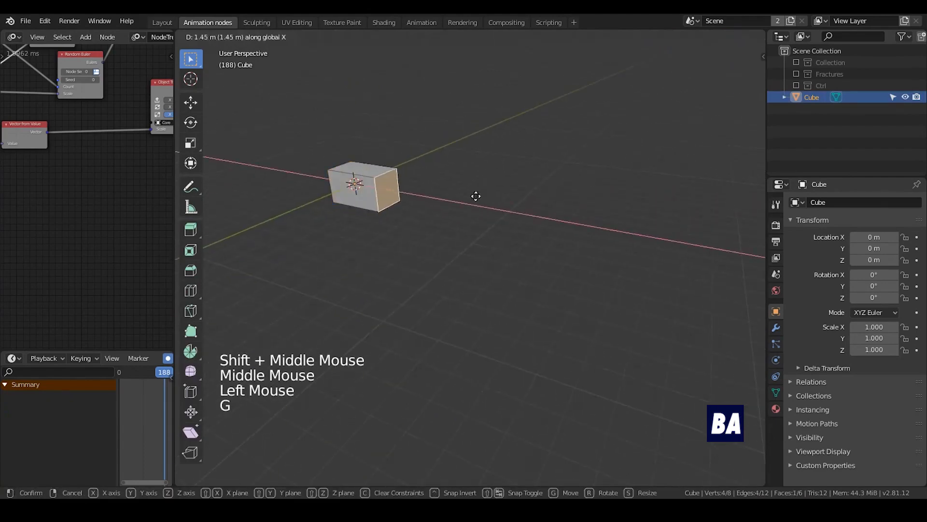
pyautogui.click(505, 196)
# - Scale the bar's opposite end face, nearest the world origin, down to about 0.31 to taper the shape
pyautogui.moveTo(407, 225); pyautogui.dragTo(589, 166, button='middle')
pyautogui.click(383, 217)
pyautogui.scroll(2, 451, 227)
pyautogui.press('s')
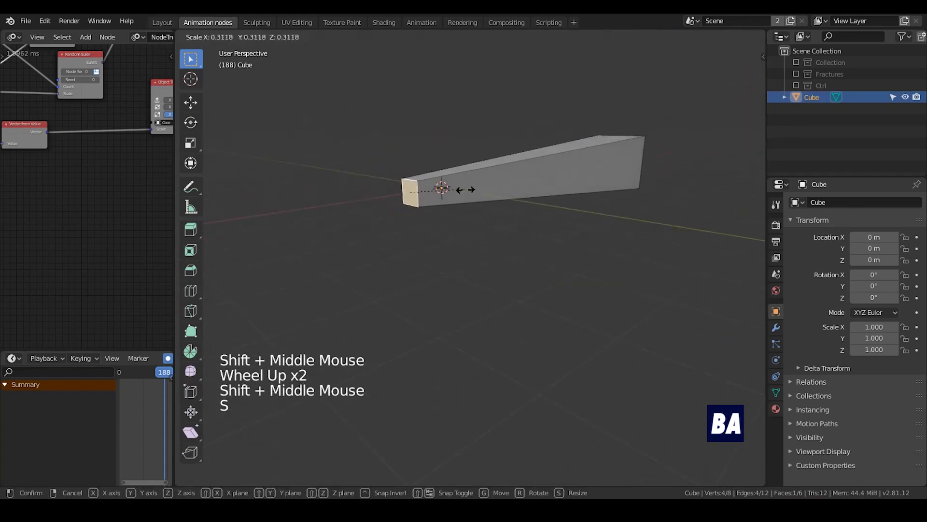
pyautogui.click(466, 188)
# - Return to Object Mode and set transforms to affect only origins
pyautogui.moveTo(513, 211)
pyautogui.keyDown('shift'); pyautogui.mouseDown(button='middle')
pyautogui.moveTo(482, 215)
pyautogui.moveTo(497, 221)
pyautogui.moveTo(470, 232)
pyautogui.moveTo(500, 220)
pyautogui.mouseUp(button='middle'); pyautogui.keyUp('shift')
pyautogui.press('n')
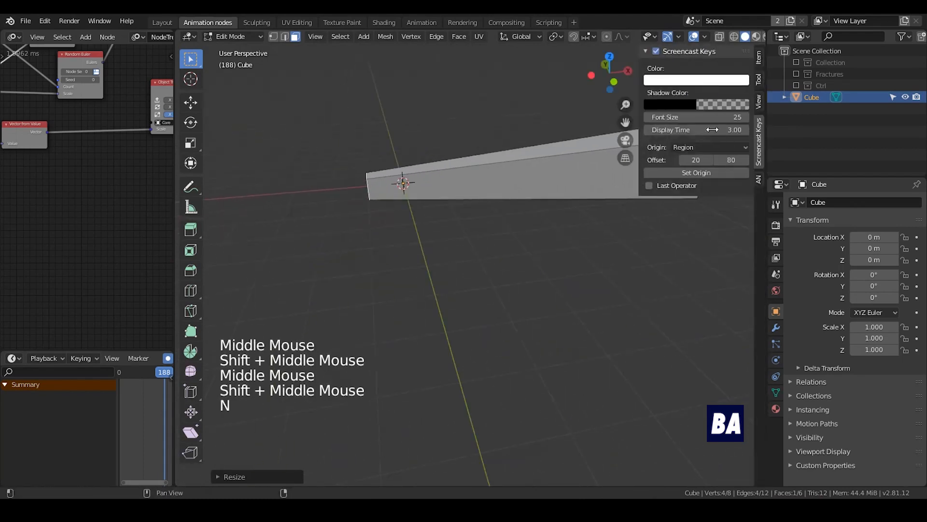
pyautogui.click(759, 79)
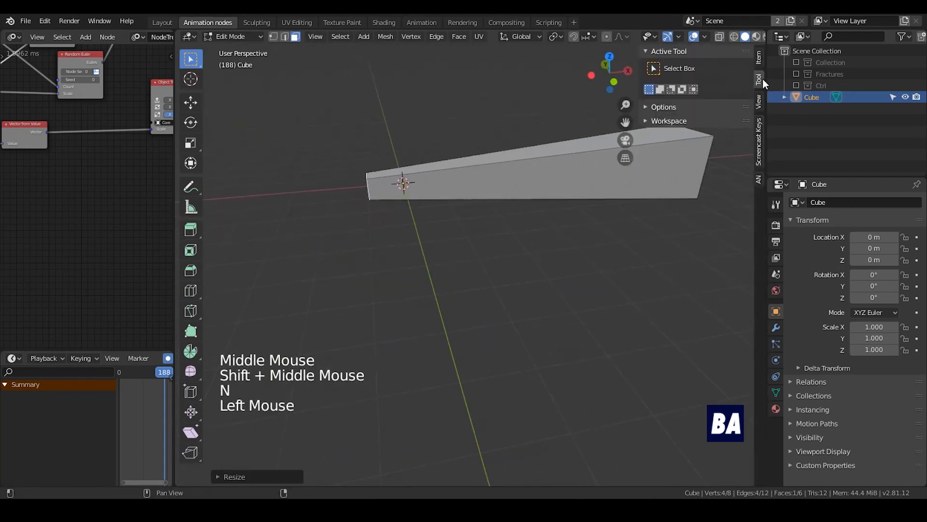
pyautogui.click(659, 106)
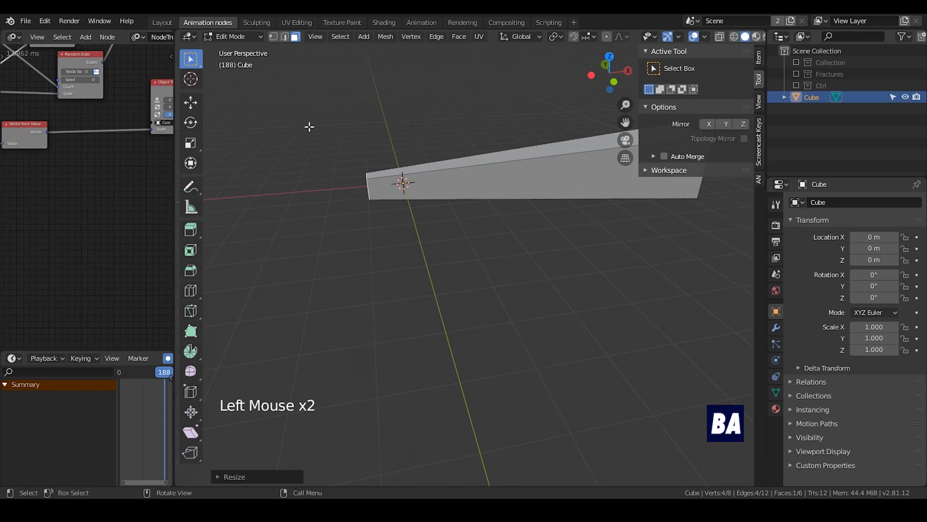
pyautogui.press('Tab')
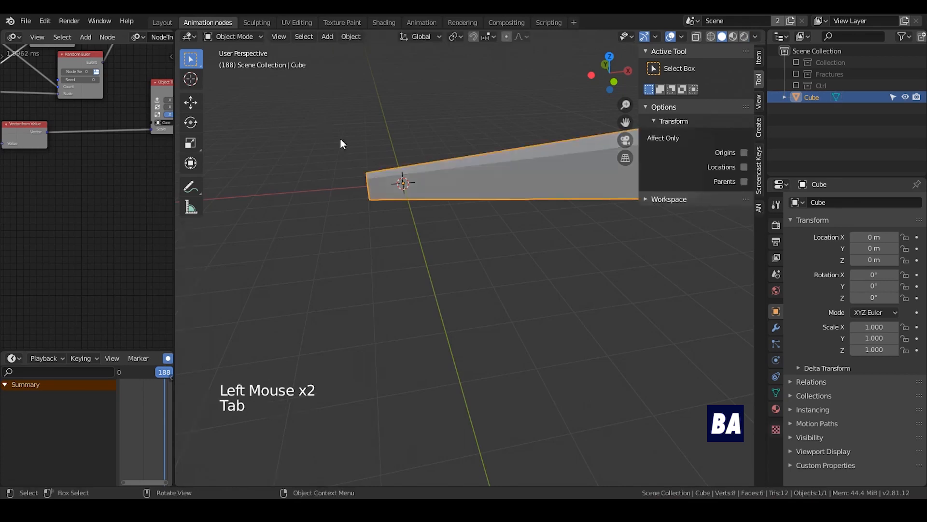
pyautogui.click(743, 153)
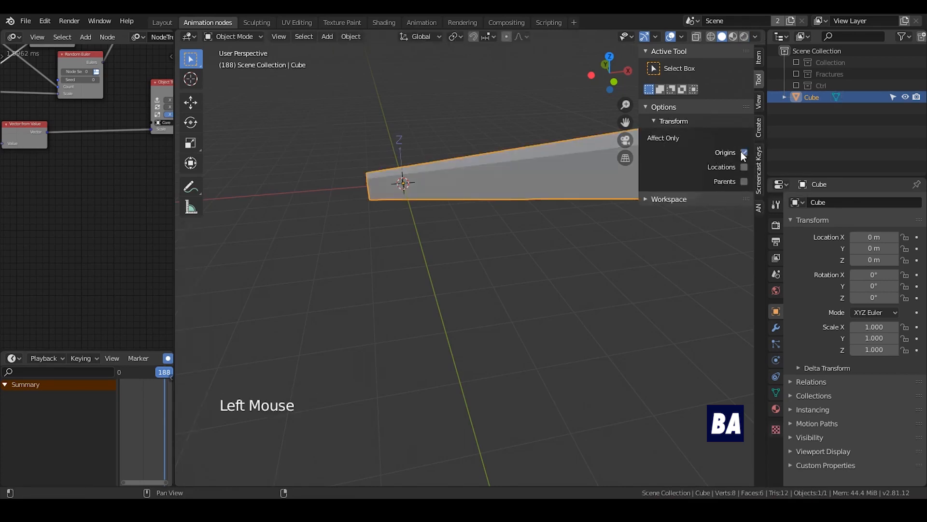
# - Set the snapping target to Face and turn snapping on
pyautogui.keyDown('shift'); pyautogui.moveTo(501, 187); pyautogui.dragTo(470, 207, button='middle'); pyautogui.keyUp('shift')
pyautogui.scroll(1, 480, 196)
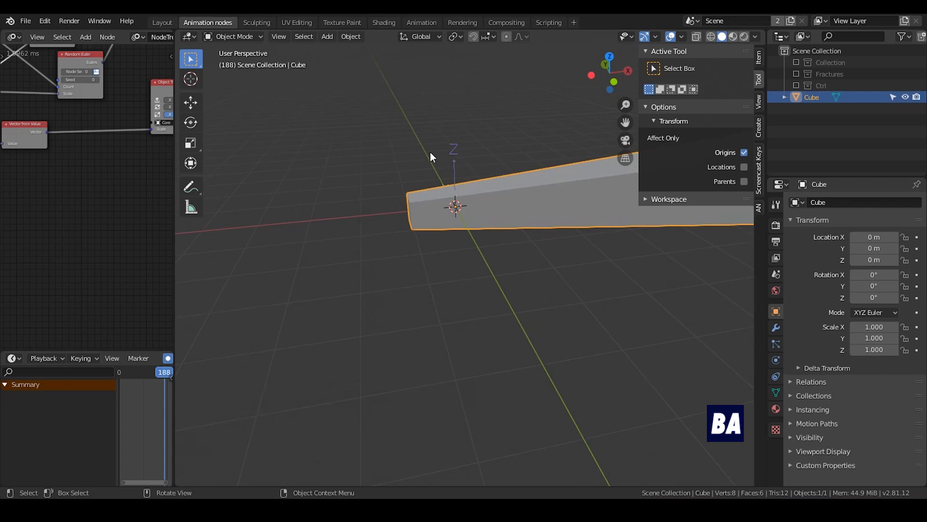
pyautogui.click(489, 36)
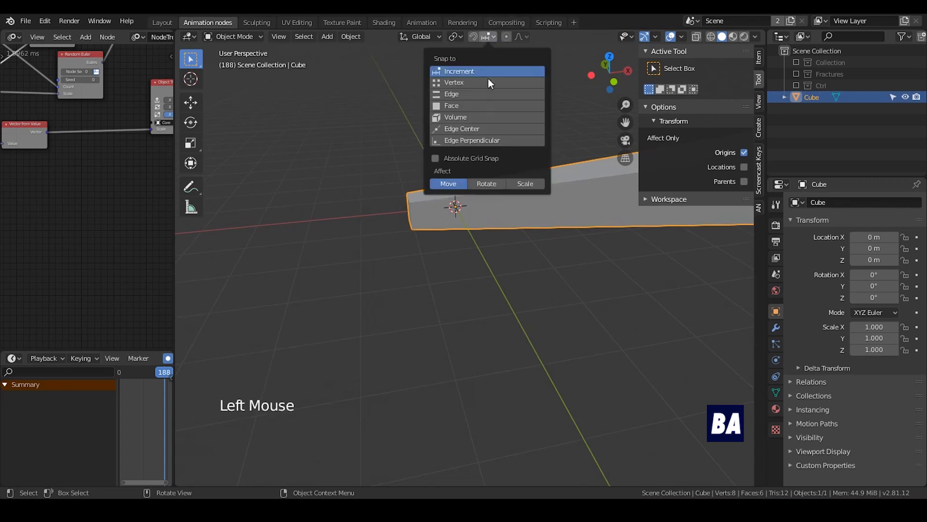
pyautogui.click(474, 106)
pyautogui.rightClick(362, 97)
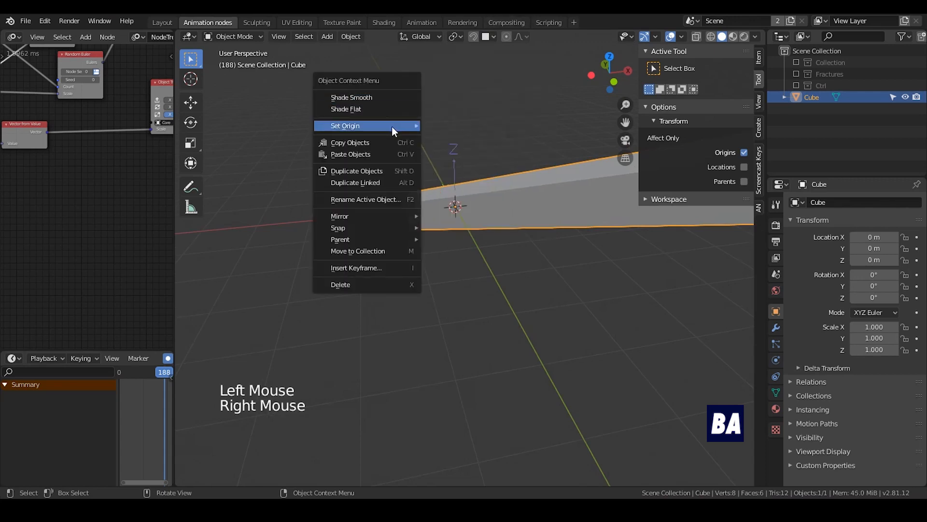
pyautogui.moveTo(392, 126)
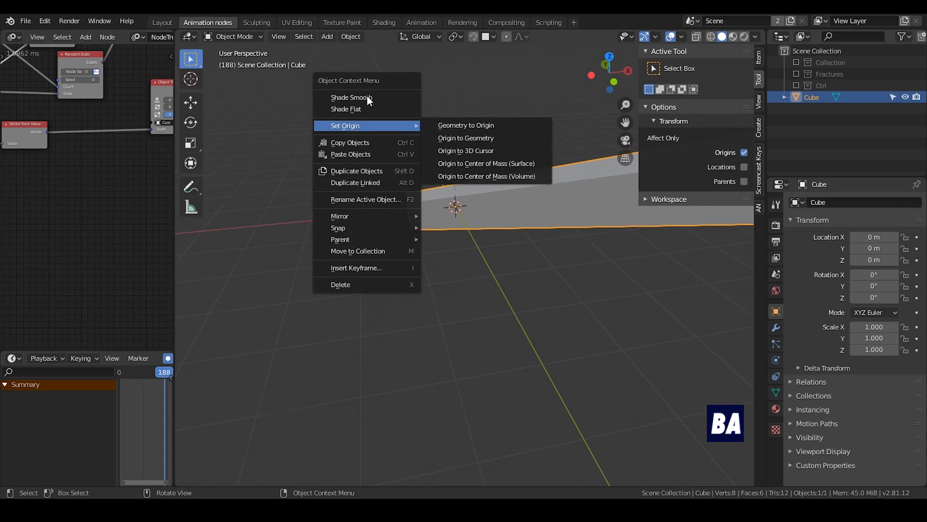
pyautogui.click(368, 110)
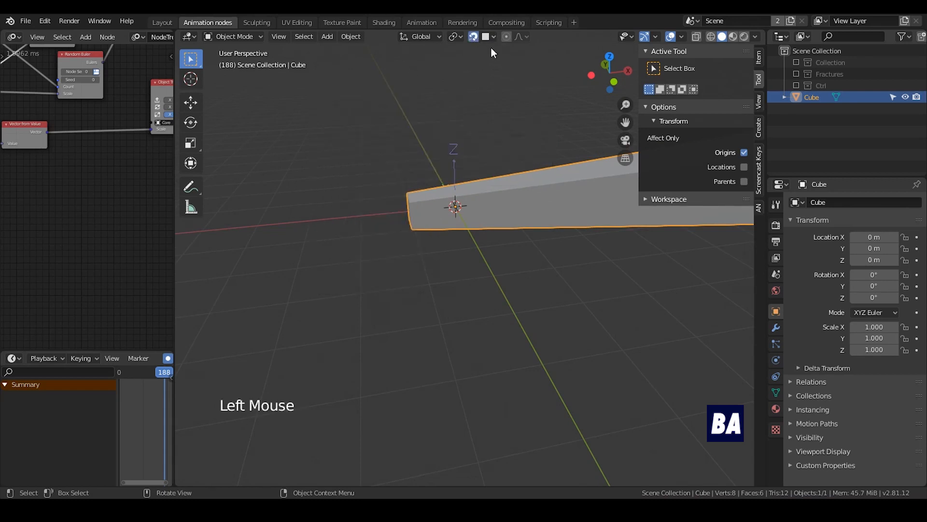
# - Move the tapered bar's origin along the X axis onto its small end face at X -1 m
pyautogui.scroll(2, 449, 143)
pyautogui.keyDown('shift'); pyautogui.moveTo(416, 140); pyautogui.dragTo(520, 130, button='middle'); pyautogui.keyUp('shift')
pyautogui.press('g')
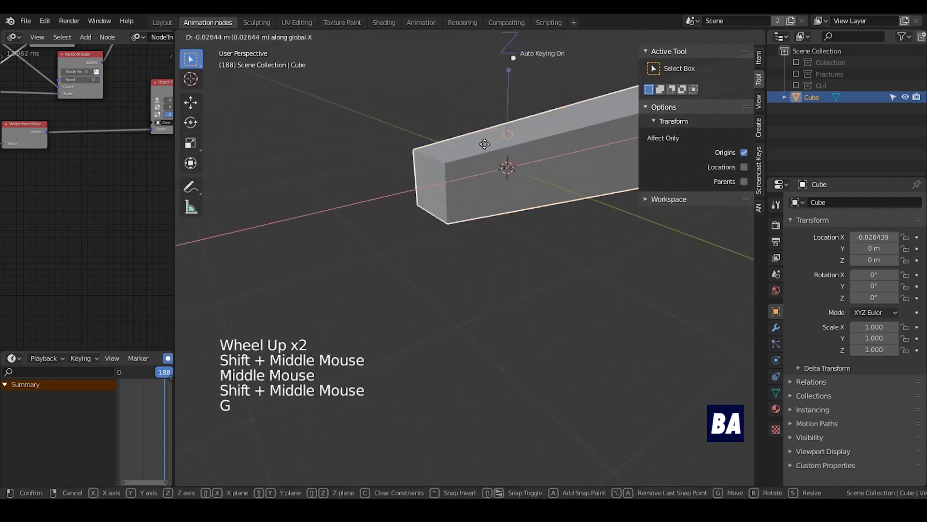
pyautogui.click(428, 161)
pyautogui.moveTo(428, 171); pyautogui.dragTo(491, 162, button='middle')
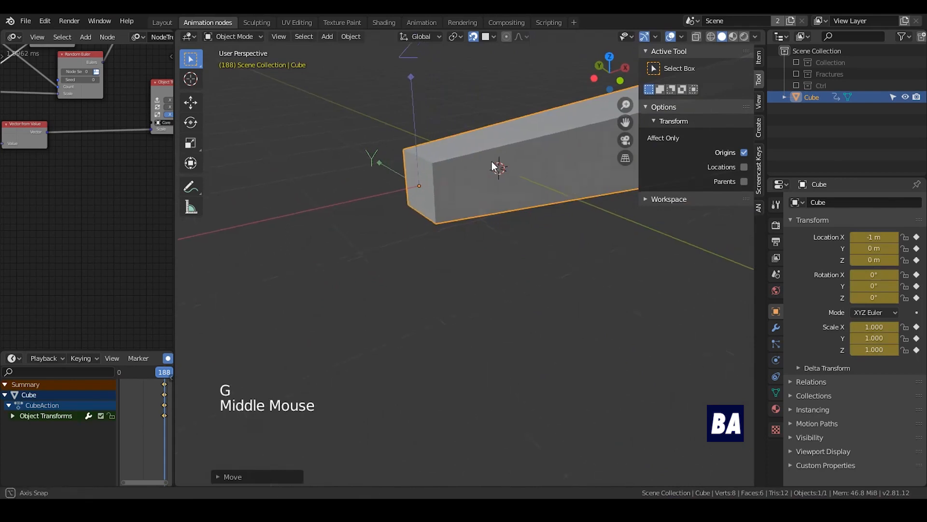
# - Snap the bar to the 3D cursor at the world origin and save the file
pyautogui.scroll(-2, 480, 162)
pyautogui.hotkey('shift', 's')
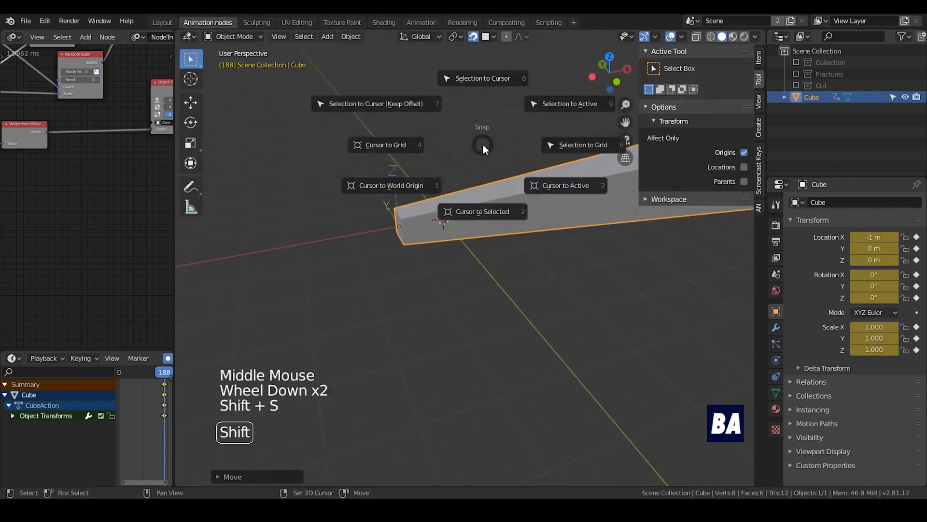
pyautogui.click(490, 80)
pyautogui.keyDown('shift'); pyautogui.moveTo(512, 172); pyautogui.dragTo(445, 226, button='middle'); pyautogui.keyUp('shift')
pyautogui.scroll(-3, 500, 176)
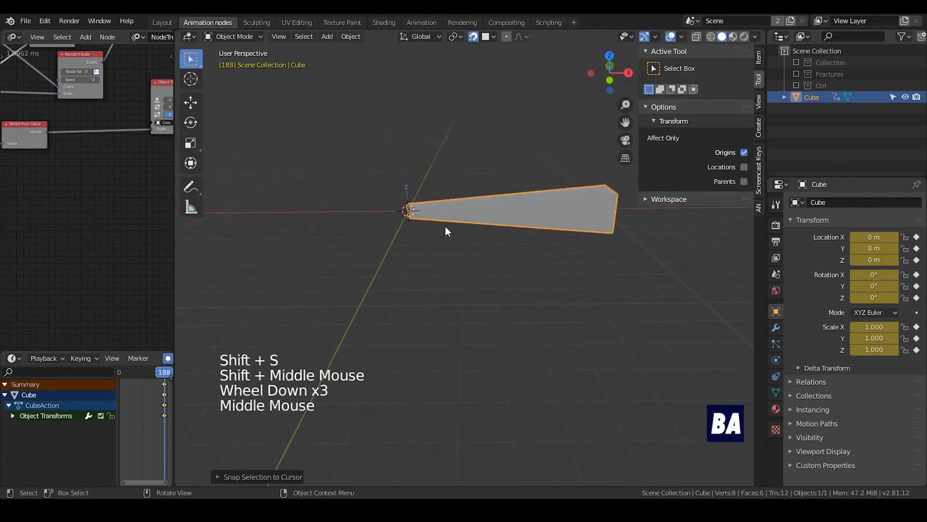
pyautogui.hotkey('ctrl', 's')
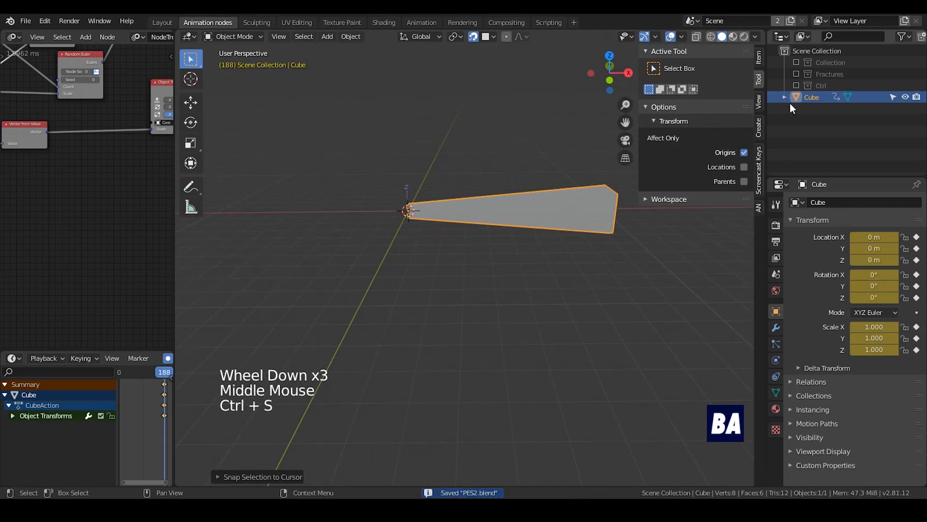
# - Rename the cube object as "light streak"
pyautogui.tripleClick(819, 98)
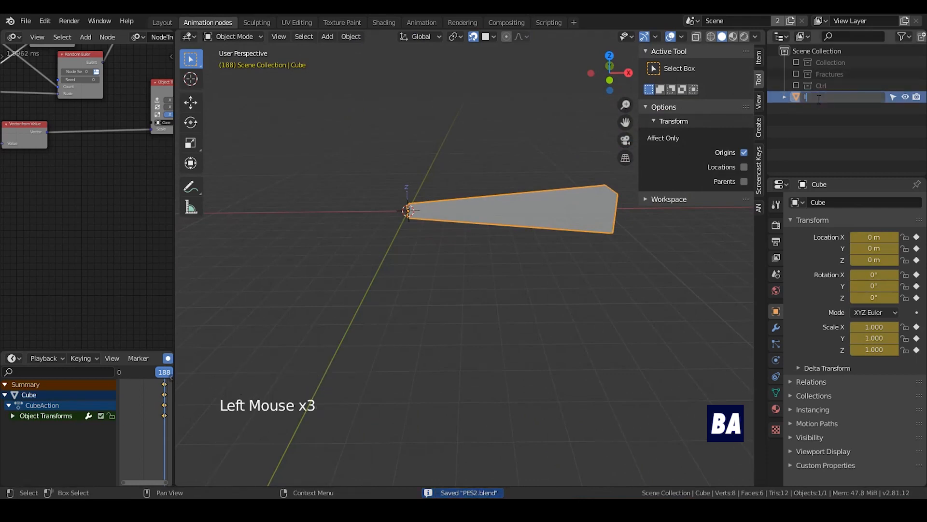
pyautogui.write('light streak')
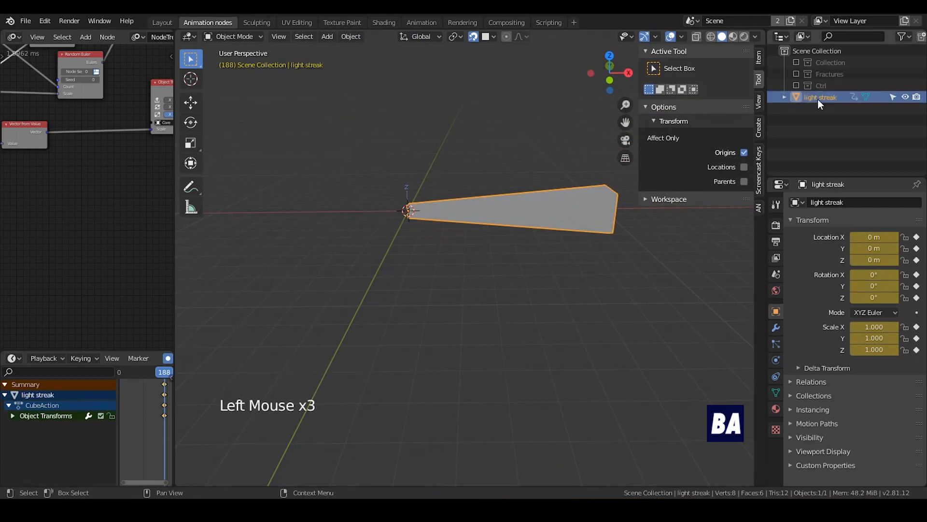
pyautogui.press('Return')
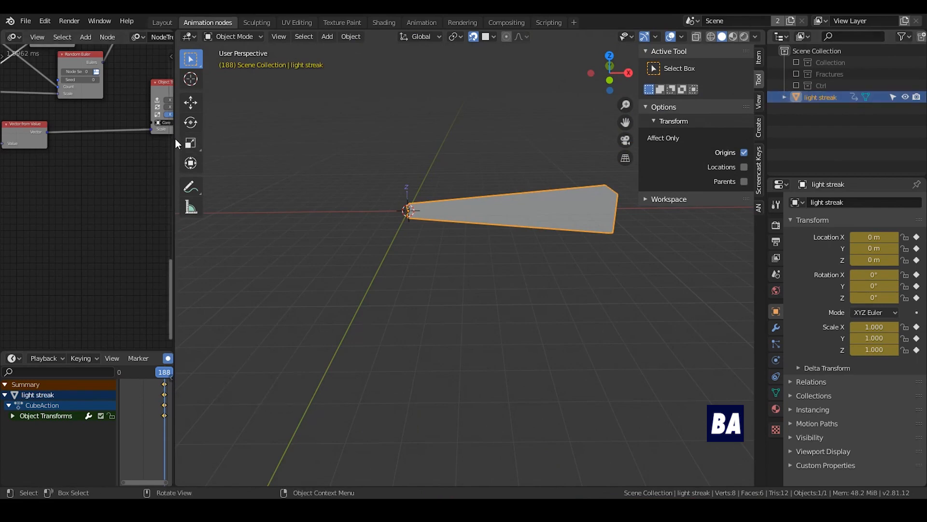
# - Widen the node editor, duplicate the Object Transforms Output node below the original, and assign the light streak object to the copy
pyautogui.moveTo(174, 139); pyautogui.dragTo(467, 137)
pyautogui.scroll(5, 331, 237)
pyautogui.moveTo(331, 237)
pyautogui.mouseDown(button='middle')
pyautogui.moveTo(258, 225)
pyautogui.moveTo(311, 155)
pyautogui.moveTo(316, 89)
pyautogui.mouseUp(button='middle')
pyautogui.click(276, 69)
pyautogui.hotkey('shift', 'd')
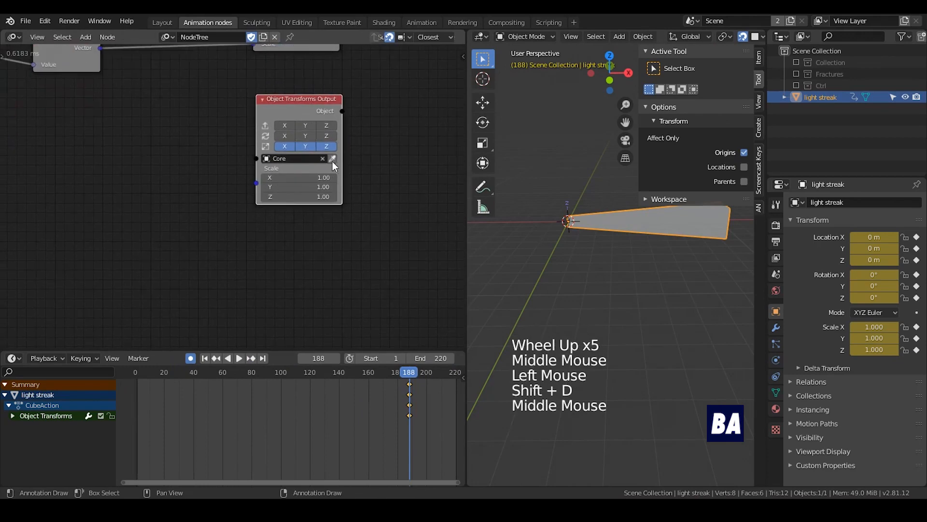
pyautogui.click(332, 159)
# - Enable X, Y and Z rotation and disable all scale axes on the light streak's Object Transforms Output node
pyautogui.moveTo(285, 138); pyautogui.dragTo(324, 135)
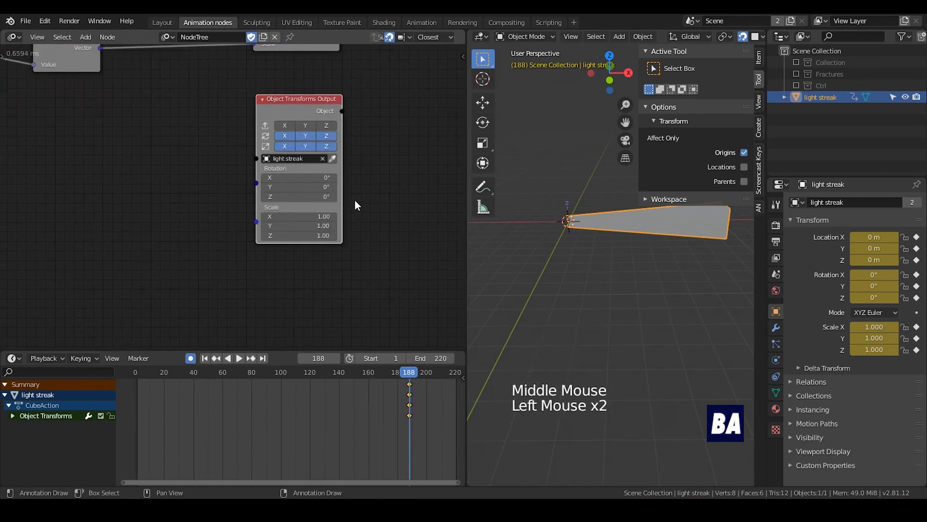
pyautogui.click(283, 136)
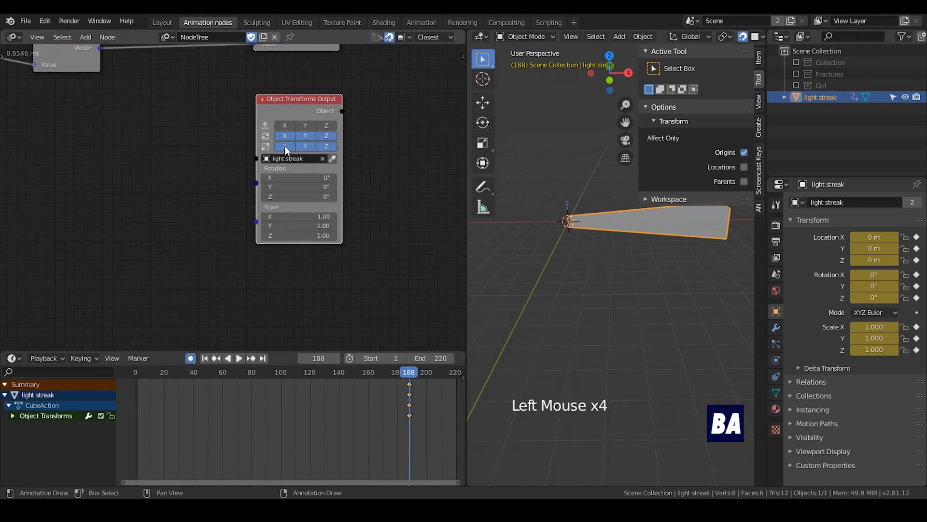
pyautogui.moveTo(285, 146); pyautogui.dragTo(335, 149)
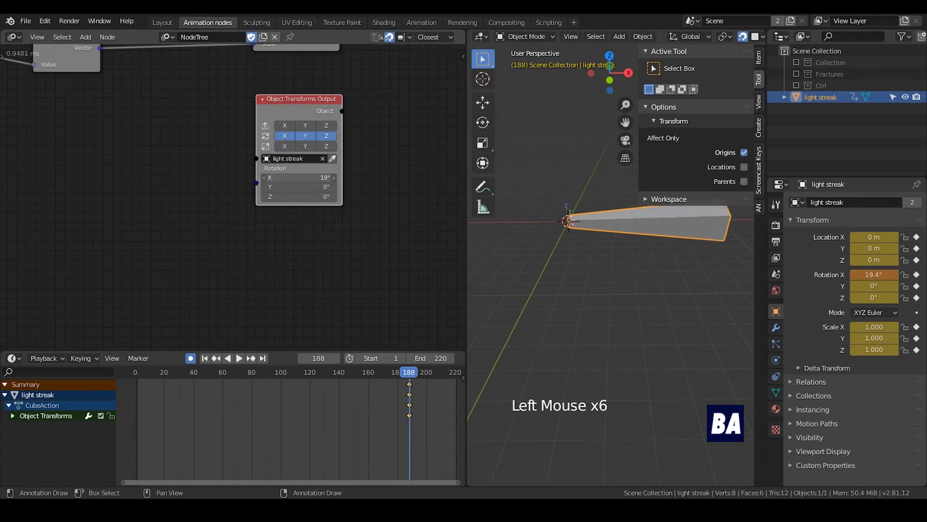
pyautogui.press('Return')
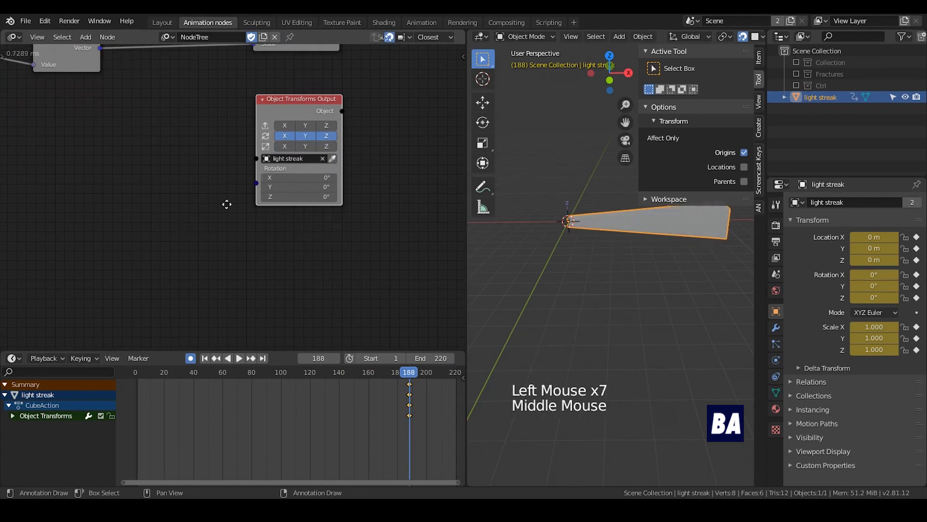
# - Add a Random Euler node beside the light streak's Object Transforms Output node
pyautogui.moveTo(226, 203); pyautogui.dragTo(290, 172, button='middle')
pyautogui.scroll(1, 289, 172)
pyautogui.click(229, 187)
pyautogui.hotkey('ctrl', 'a')
pyautogui.write('random eul')
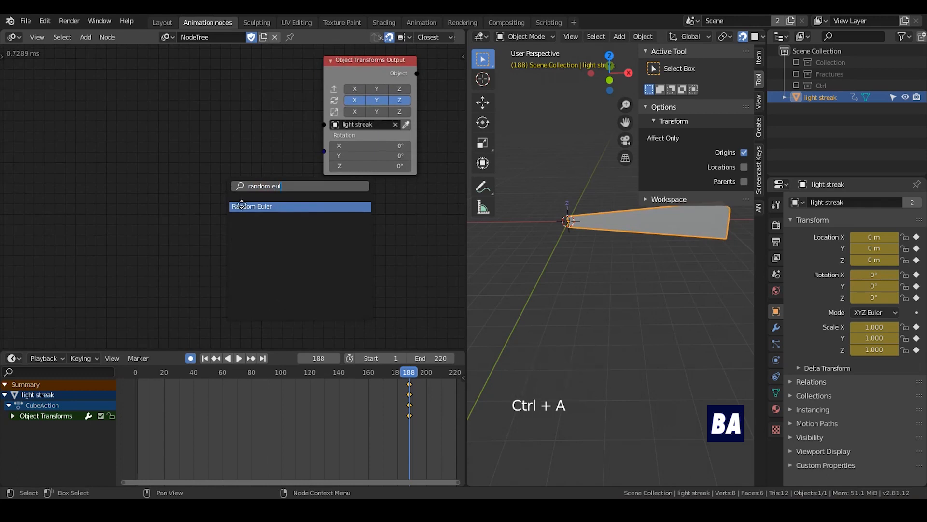
pyautogui.press('Return')
pyautogui.click(265, 183)
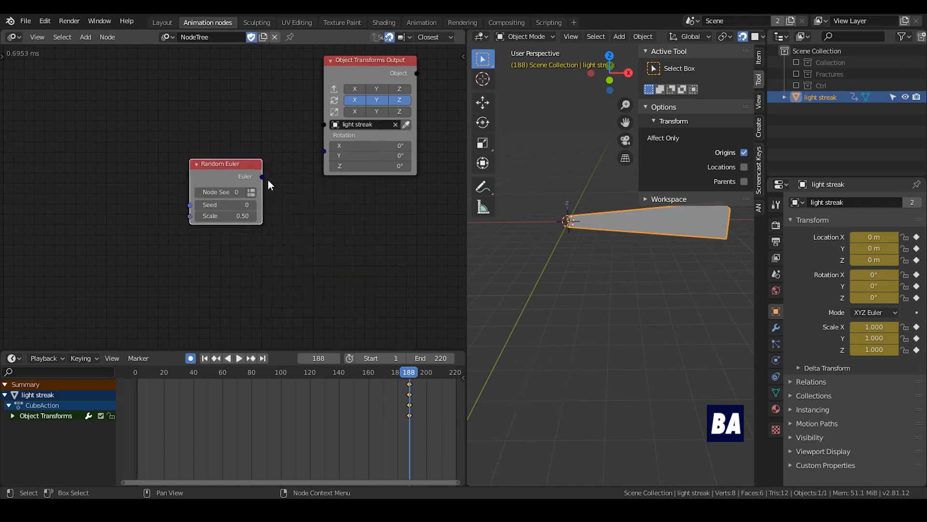
# - Connect the Random Euler output to the light streak's Rotation input and set the Random Euler Scale to 8.93
pyautogui.moveTo(261, 176); pyautogui.dragTo(233, 214)
pyautogui.moveTo(263, 176); pyautogui.dragTo(323, 136)
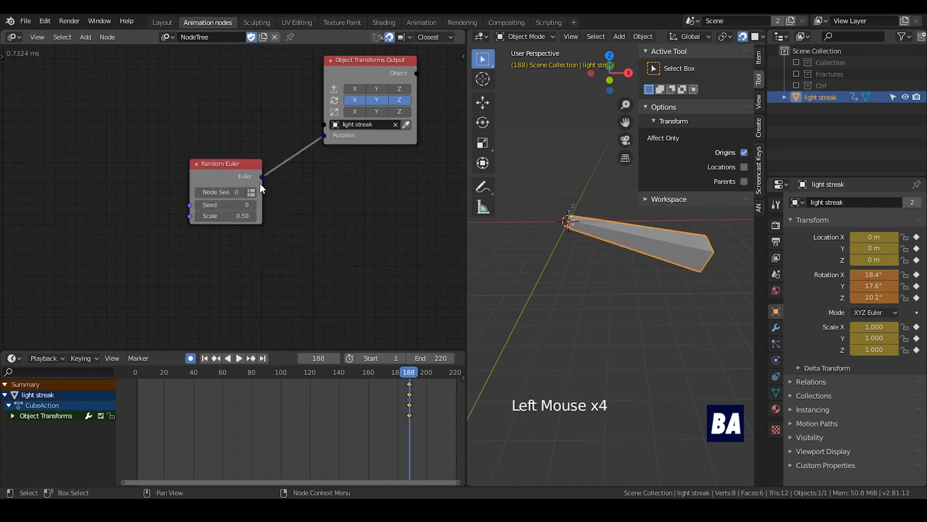
pyautogui.moveTo(225, 216); pyautogui.dragTo(319, 216)
# - Add an Object Instancer node above the Random Euler node, beside the light streak's Object Transforms Output node
pyautogui.moveTo(171, 93); pyautogui.dragTo(182, 149, button='middle')
pyautogui.click(183, 149)
pyautogui.hotkey('ctrl', 'a')
pyautogui.write('object in')
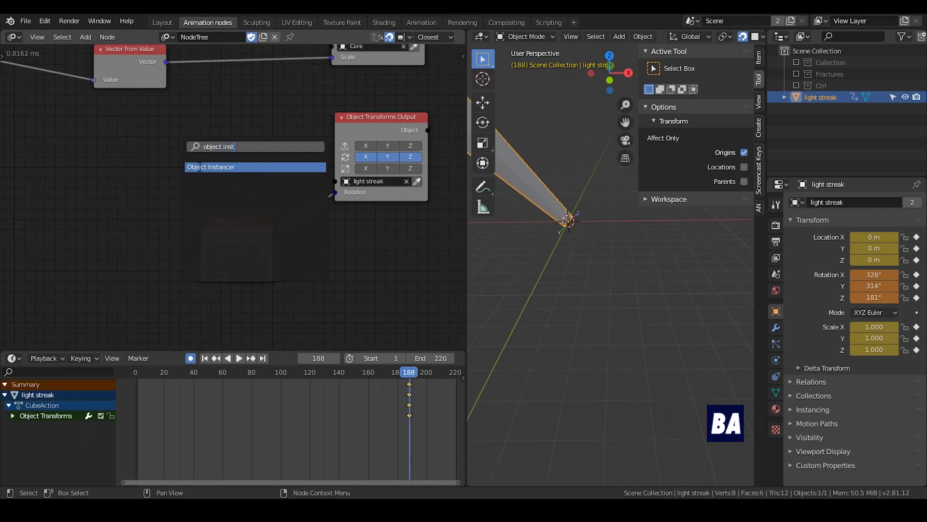
pyautogui.click(200, 167)
pyautogui.click(182, 114)
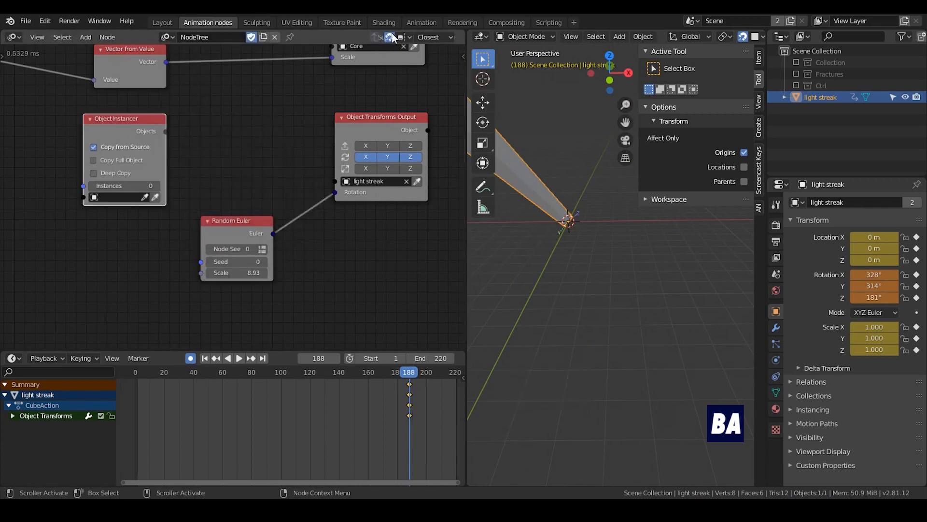
pyautogui.moveTo(161, 119); pyautogui.dragTo(225, 120)
pyautogui.moveTo(225, 130); pyautogui.dragTo(198, 104, button='middle')
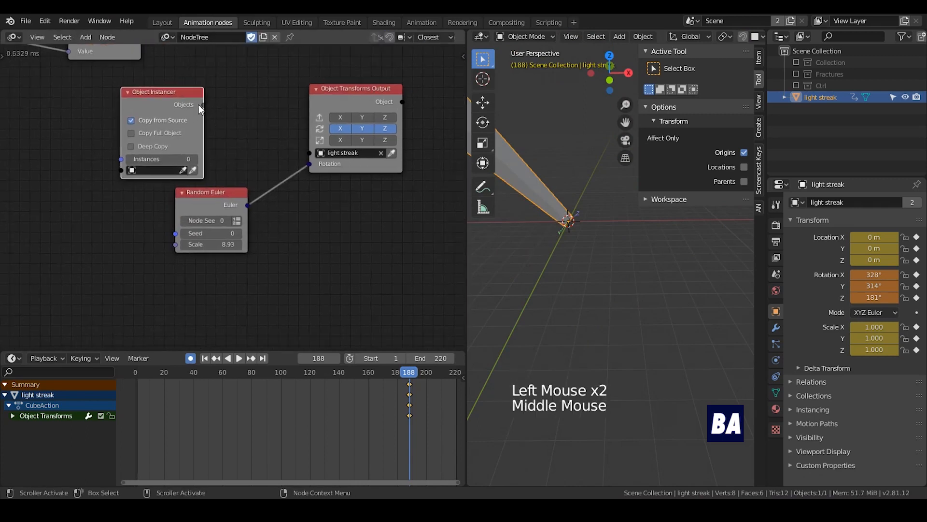
# - Assign the light streak as the Object Instancer's source and connect its Objects output to the Object Transforms Output node's object input
pyautogui.moveTo(204, 105); pyautogui.dragTo(310, 156)
pyautogui.moveTo(222, 134); pyautogui.dragTo(215, 150)
pyautogui.click(194, 170)
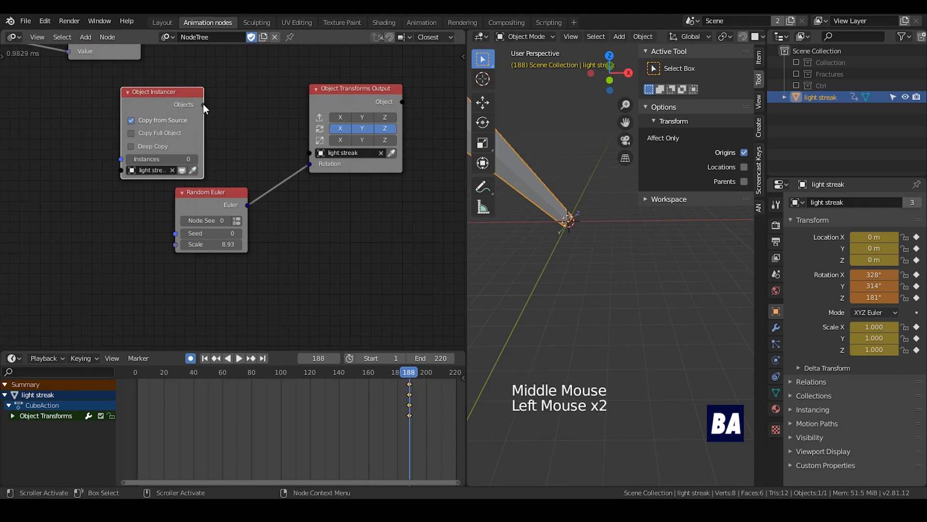
pyautogui.moveTo(203, 103); pyautogui.dragTo(319, 155)
pyautogui.moveTo(319, 155); pyautogui.dragTo(359, 126, button='middle')
pyautogui.moveTo(257, 175); pyautogui.dragTo(238, 195)
# - Clear the rotation of the light streak object
pyautogui.scroll(-3, 538, 189)
pyautogui.scroll(2, 539, 201)
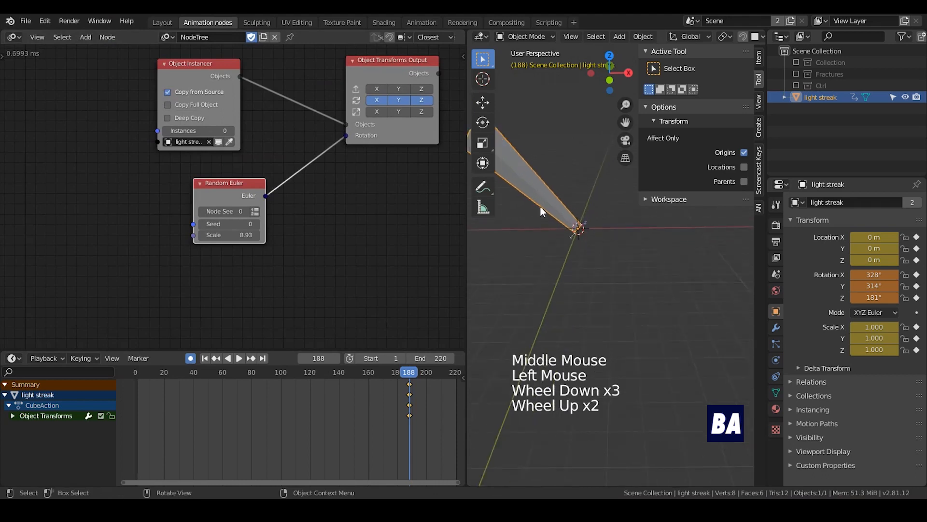
pyautogui.scroll(-2, 540, 205)
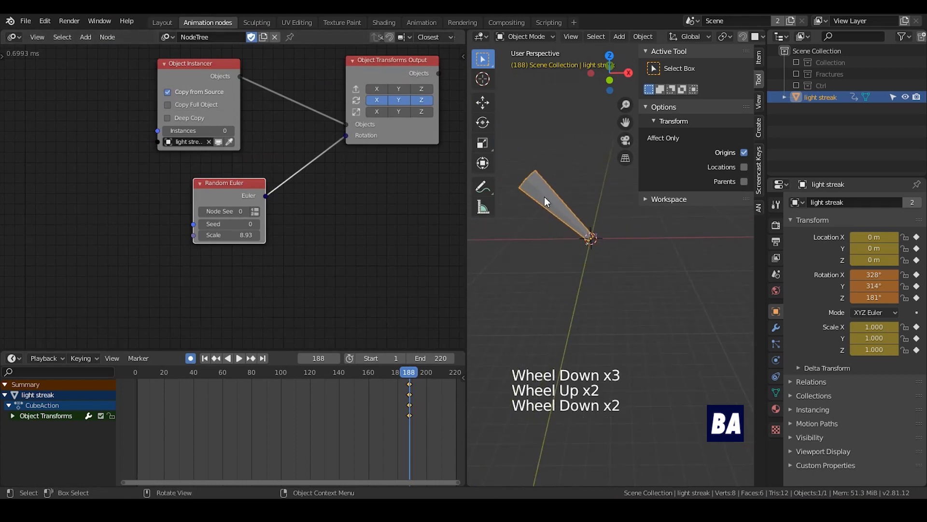
pyautogui.click(565, 163)
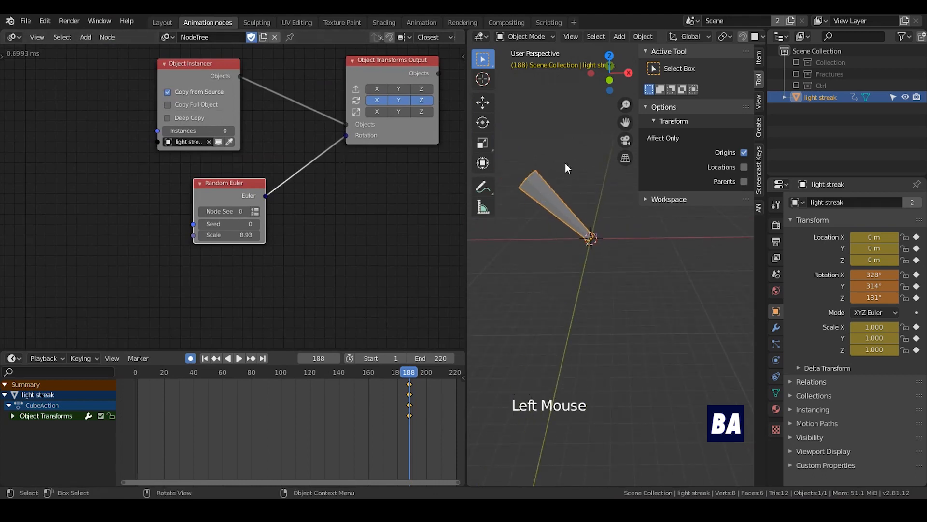
pyautogui.hotkey('alt', 'r')
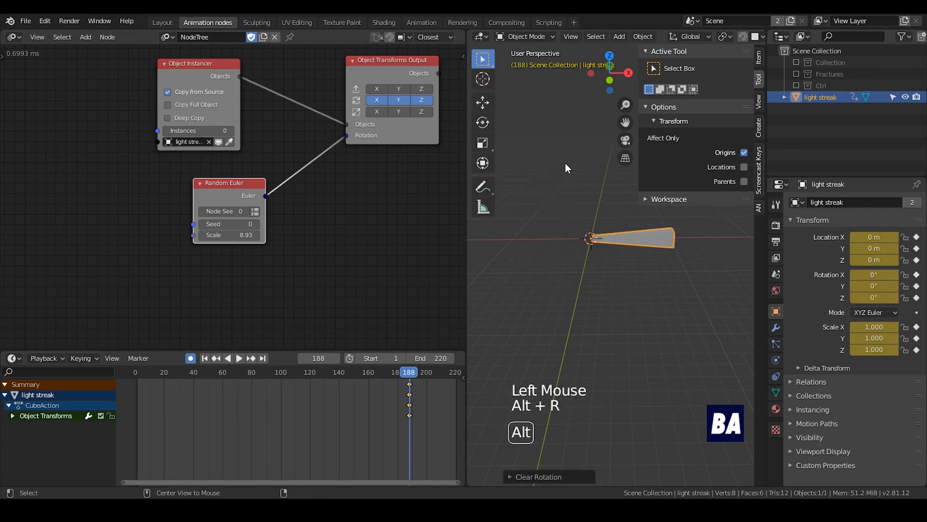
pyautogui.keyDown('shift'); pyautogui.moveTo(595, 248); pyautogui.dragTo(587, 248, button='middle'); pyautogui.keyUp('shift')
pyautogui.scroll(3, 587, 244)
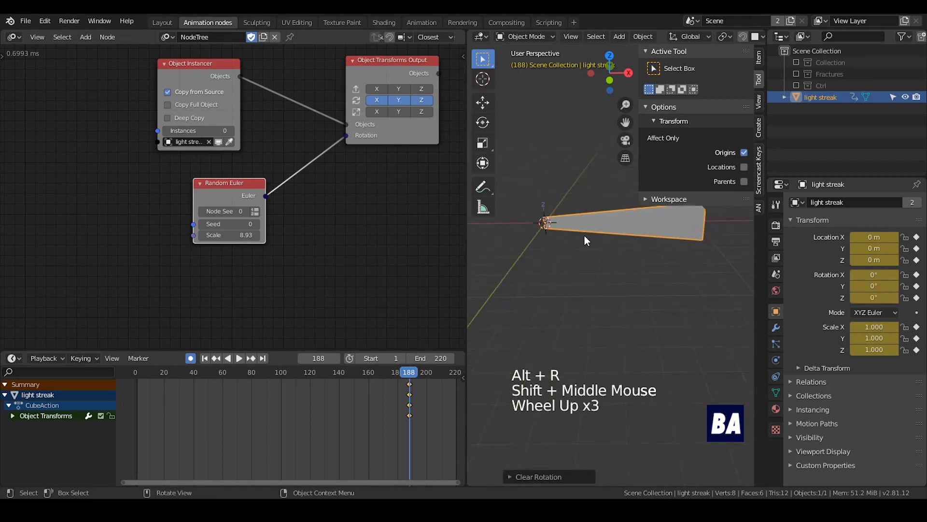
# - Turn off auto keying and delete all keyframes of the light streak object
pyautogui.click(439, 398)
pyautogui.moveTo(434, 380); pyautogui.dragTo(369, 420)
pyautogui.press('x')
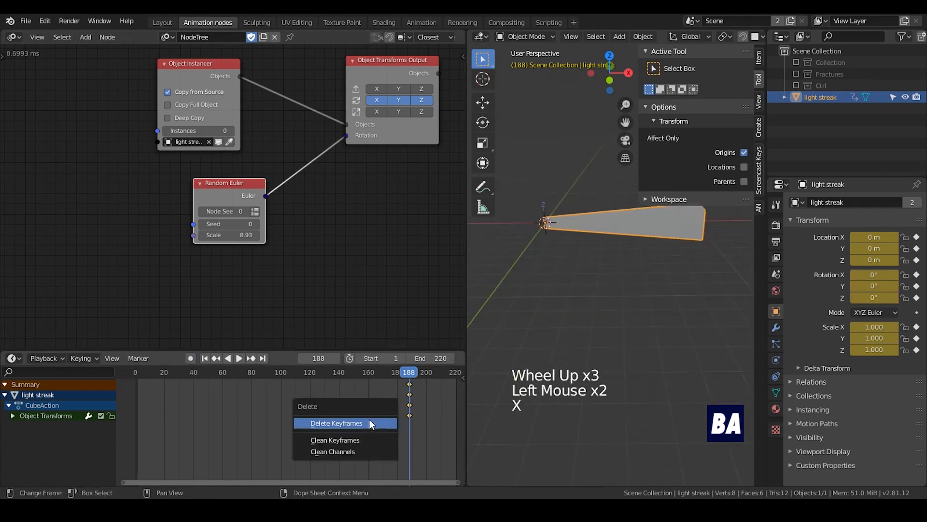
pyautogui.click(370, 423)
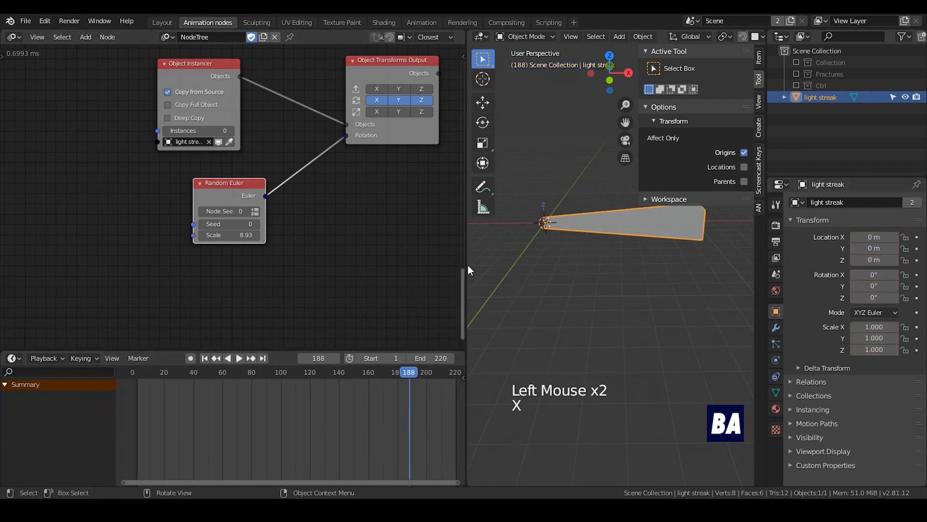
pyautogui.press('n')
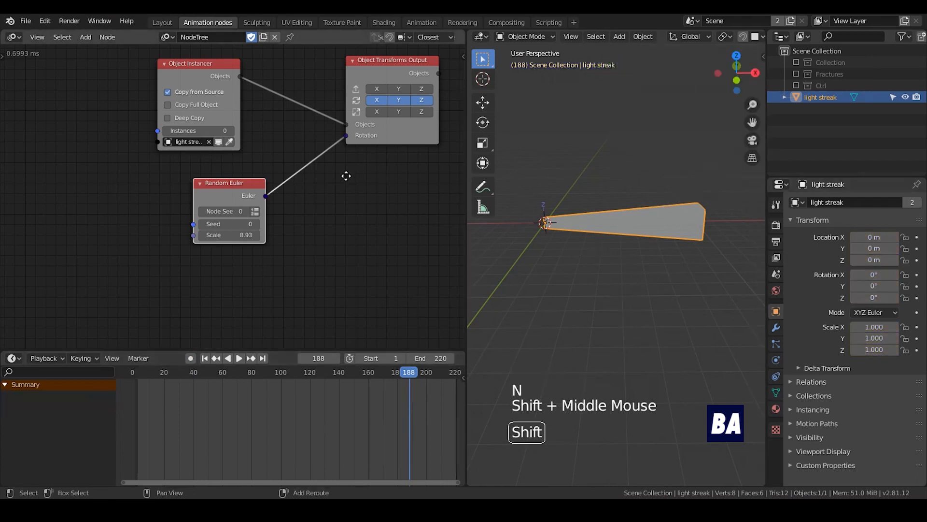
# - Switch the Random Euler node to list output and set the Object Instancer's Instances to 5
pyautogui.keyDown('shift'); pyautogui.moveTo(216, 133); pyautogui.dragTo(223, 156, button='middle'); pyautogui.keyUp('shift')
pyautogui.click(213, 152)
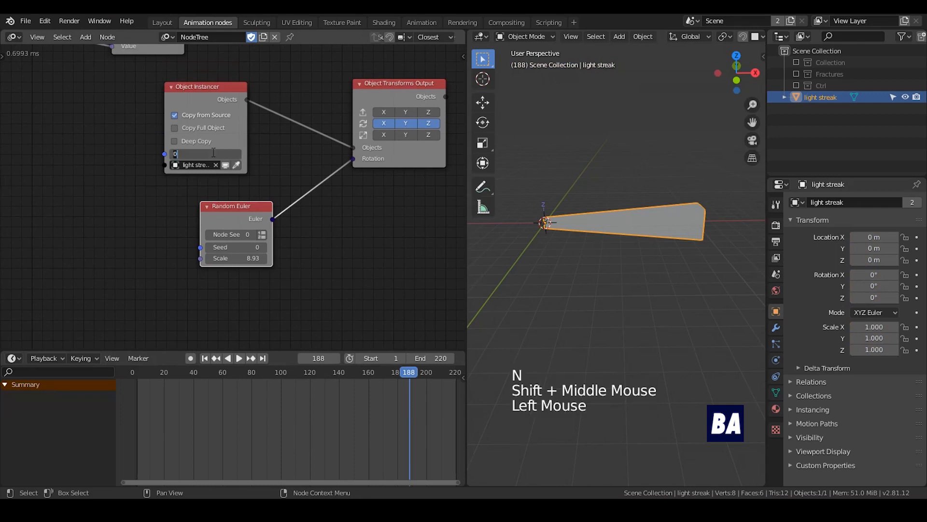
pyautogui.click(263, 235)
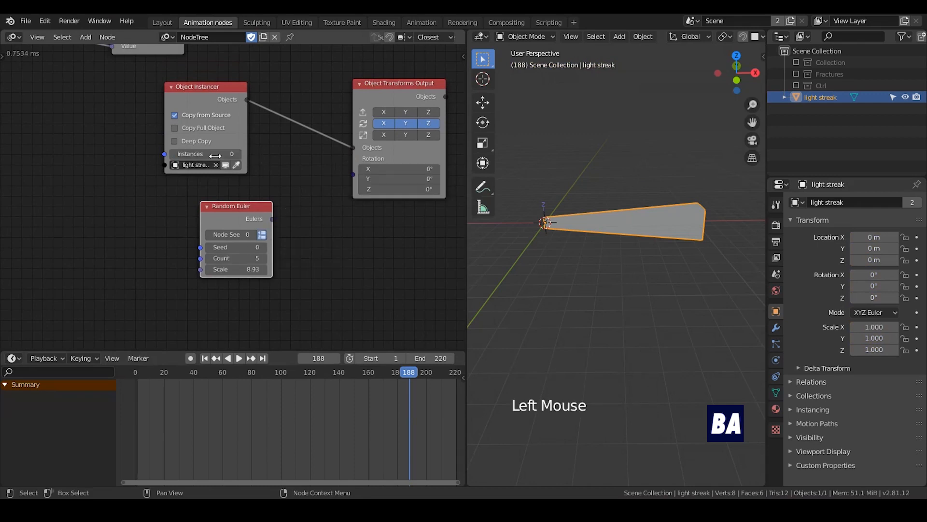
pyautogui.click(211, 152)
pyautogui.write('5')
pyautogui.press('Return')
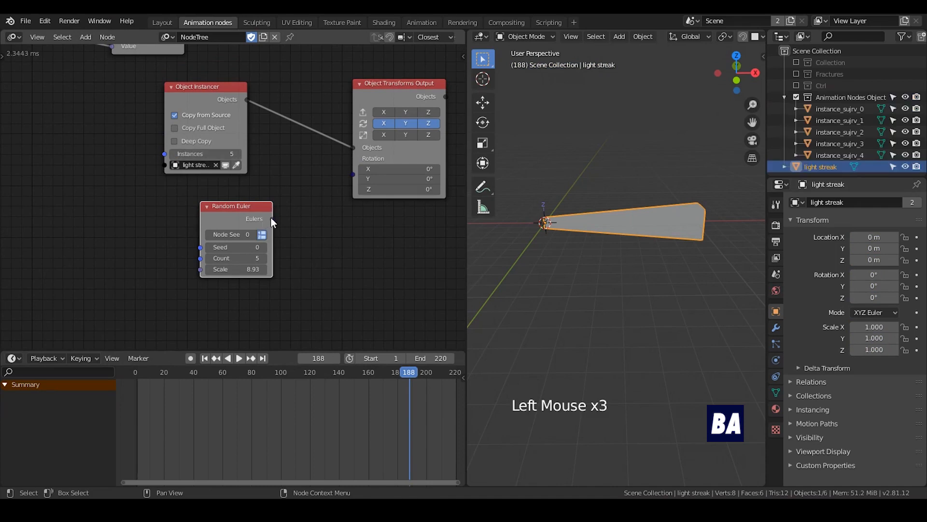
# - Connect the Random Euler node's Eulers output to the Rotation input of the light streak's Object Transforms Output node
pyautogui.moveTo(356, 171); pyautogui.dragTo(354, 170)
pyautogui.moveTo(262, 254); pyautogui.dragTo(277, 236, button='middle')
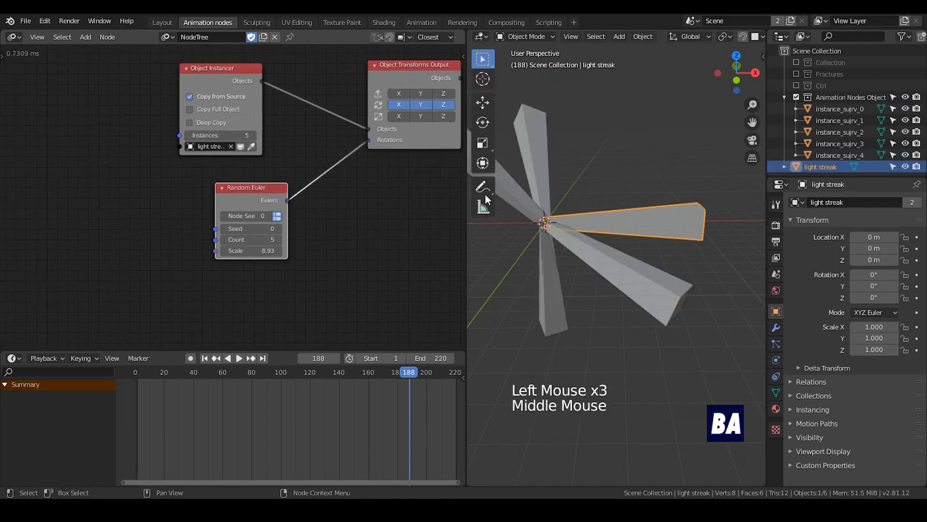
pyautogui.scroll(-3, 567, 224)
pyautogui.moveTo(566, 224)
pyautogui.keyDown('shift'); pyautogui.mouseDown(button='middle')
pyautogui.moveTo(570, 209)
pyautogui.moveTo(593, 206)
pyautogui.mouseUp(button='middle'); pyautogui.keyUp('shift')
pyautogui.scroll(1, 593, 207)
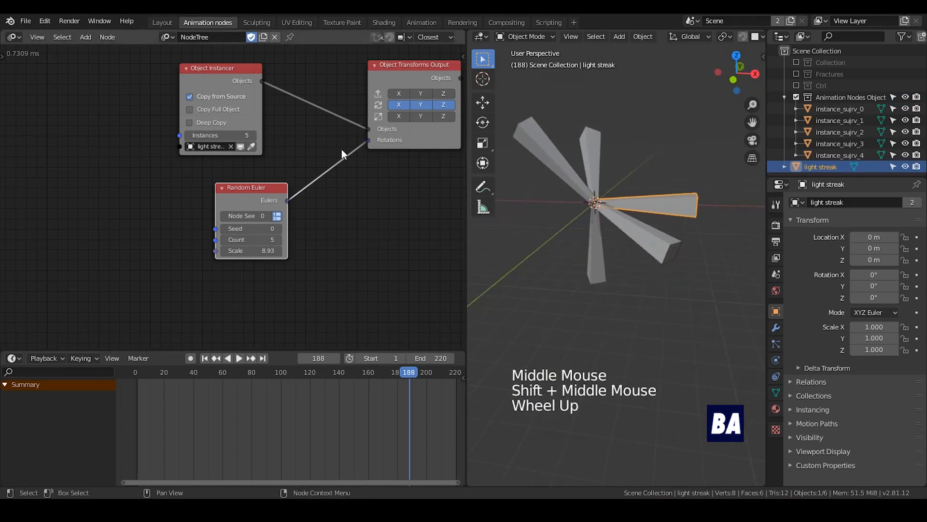
# - Try hiding the light streak source object from the Object Instancer node
pyautogui.click(680, 151)
pyautogui.click(680, 151)
pyautogui.click(674, 206)
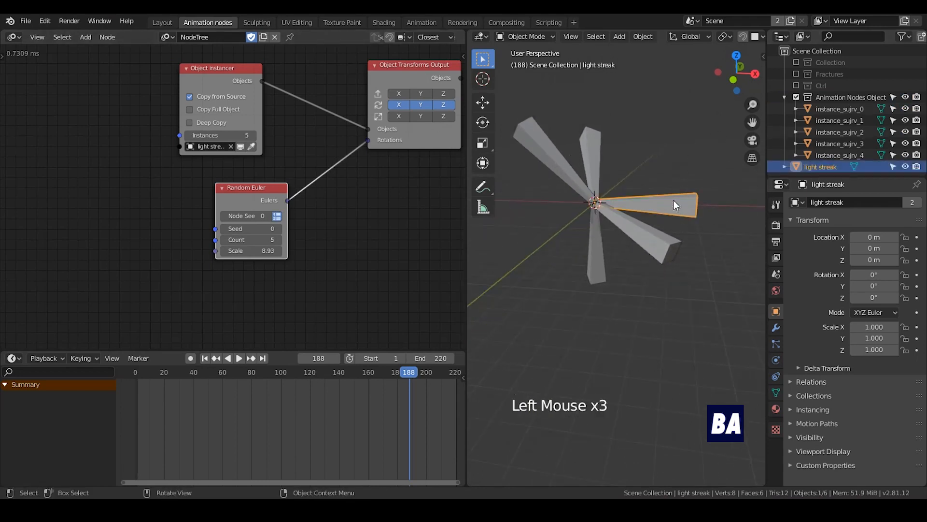
pyautogui.click(241, 144)
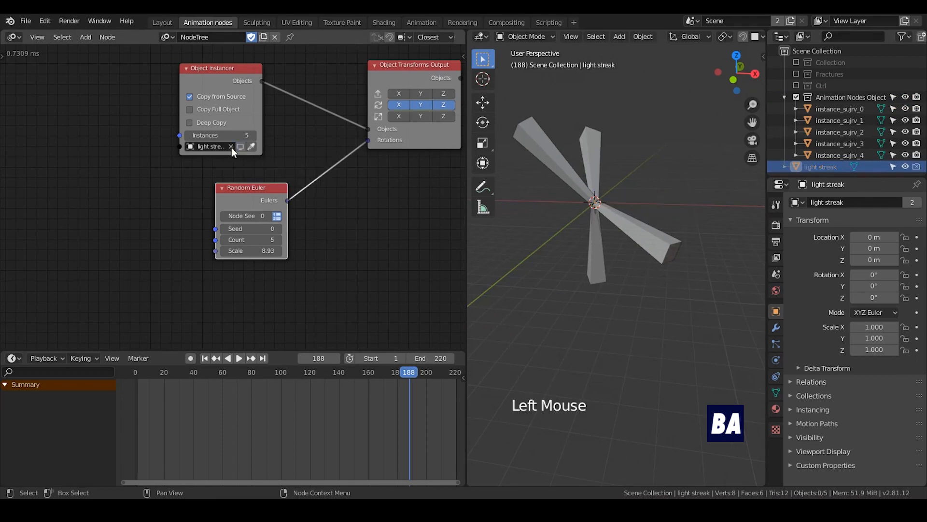
pyautogui.click(241, 147)
# - Move the light streak source object into the disabled collection named Collection and save the file
pyautogui.scroll(1, 823, 166)
pyautogui.moveTo(823, 167); pyautogui.dragTo(816, 64)
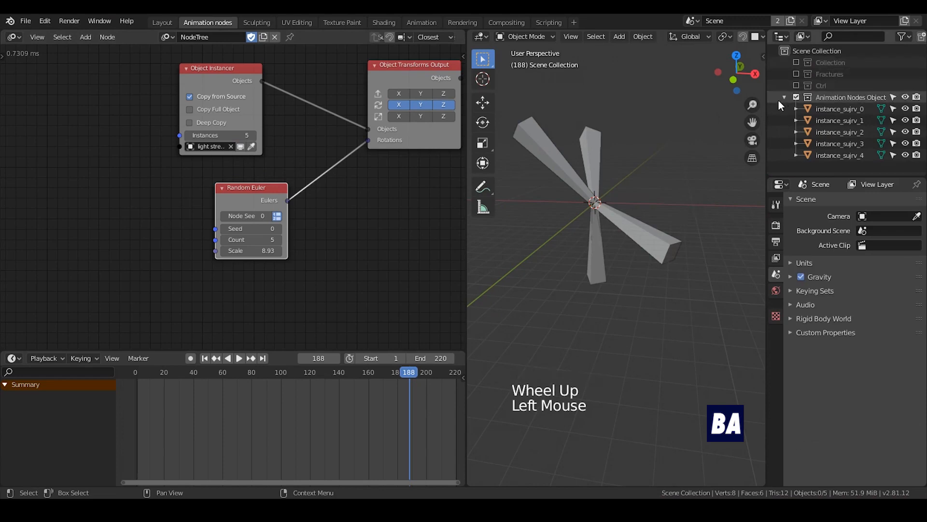
pyautogui.hotkey('ctrl', 's')
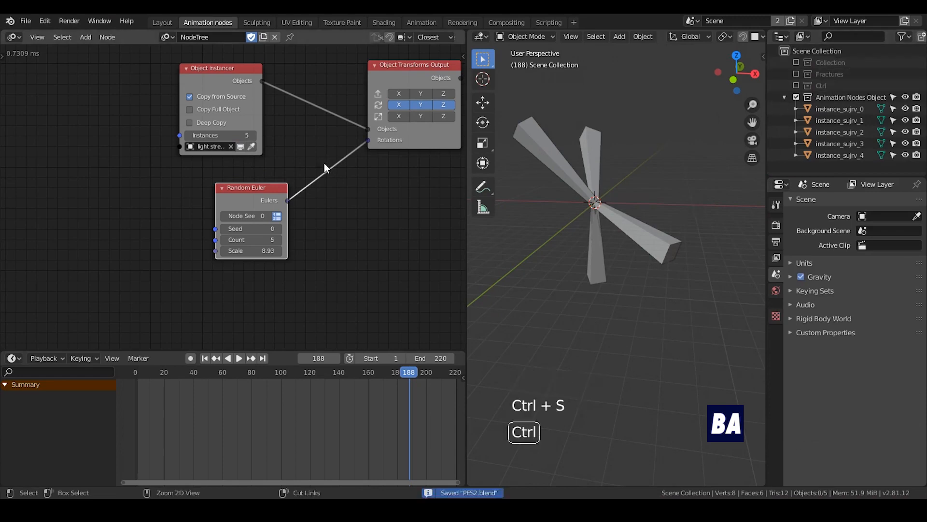
# - Set the Random Euler node's Scale to 3 and move the node slightly away from the output node
pyautogui.moveTo(579, 211); pyautogui.dragTo(615, 208, button='middle')
pyautogui.scroll(2, 622, 208)
pyautogui.moveTo(261, 250); pyautogui.dragTo(222, 250)
pyautogui.click(255, 251)
pyautogui.write('3')
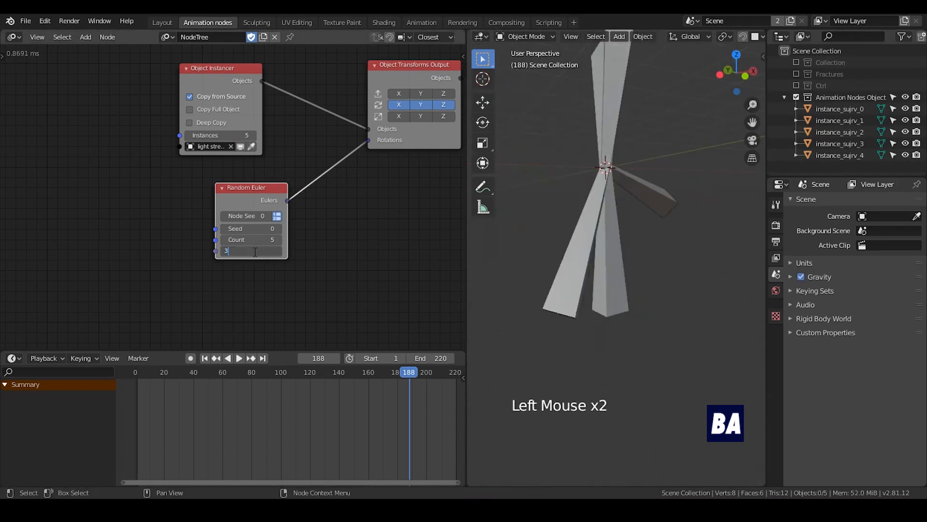
pyautogui.press('Return')
pyautogui.moveTo(640, 193); pyautogui.dragTo(617, 225, button='middle')
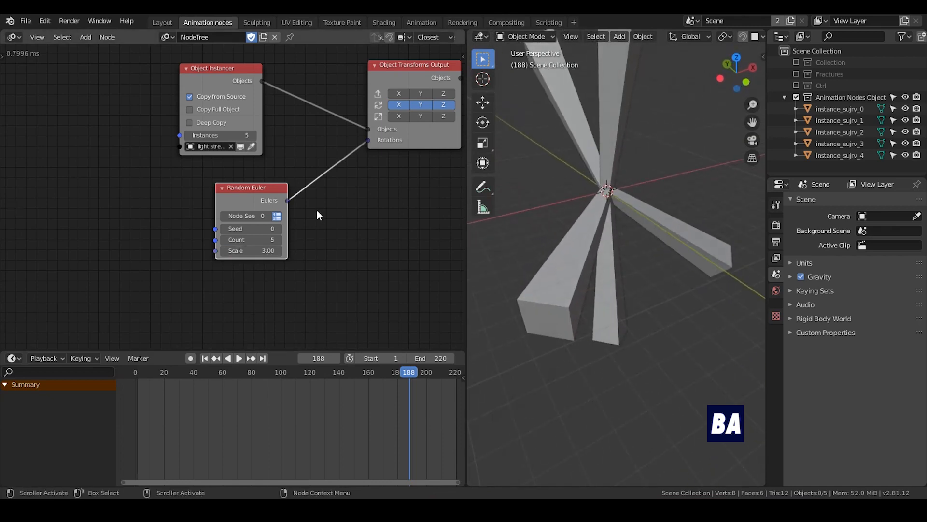
pyautogui.moveTo(297, 174); pyautogui.dragTo(303, 178, button='middle')
pyautogui.moveTo(265, 191); pyautogui.dragTo(235, 191)
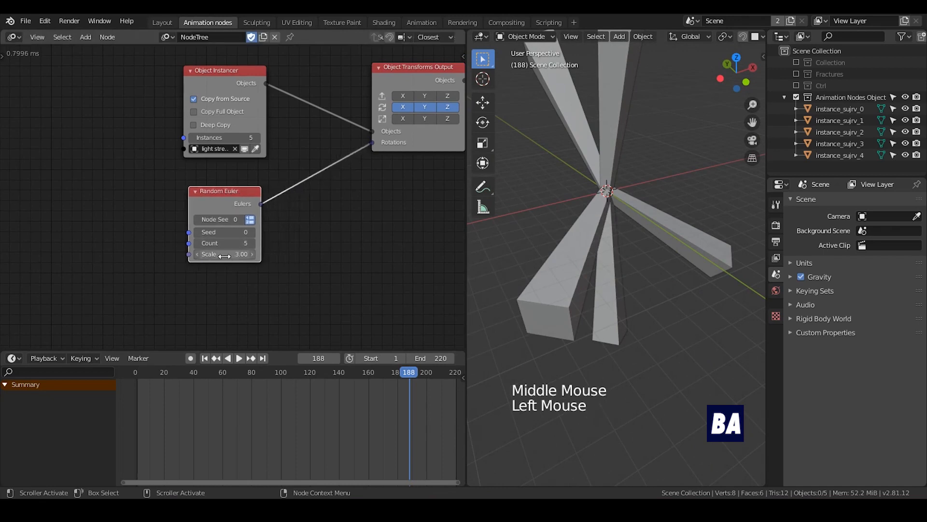
# - Try a different Random Euler Scale value, then restore it to 3
pyautogui.moveTo(225, 256); pyautogui.dragTo(249, 256)
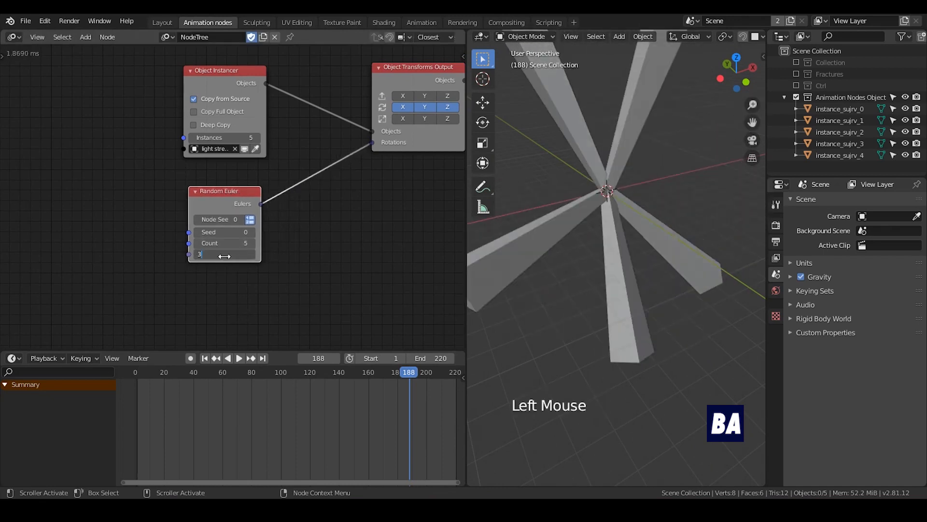
pyautogui.click(224, 256)
pyautogui.write('3')
pyautogui.press('Return')
# - Reposition the Random Euler node and add an Integer Input node in front of it and the Object Instancer
pyautogui.moveTo(346, 211); pyautogui.dragTo(373, 210, button='middle')
pyautogui.moveTo(254, 199); pyautogui.dragTo(284, 192)
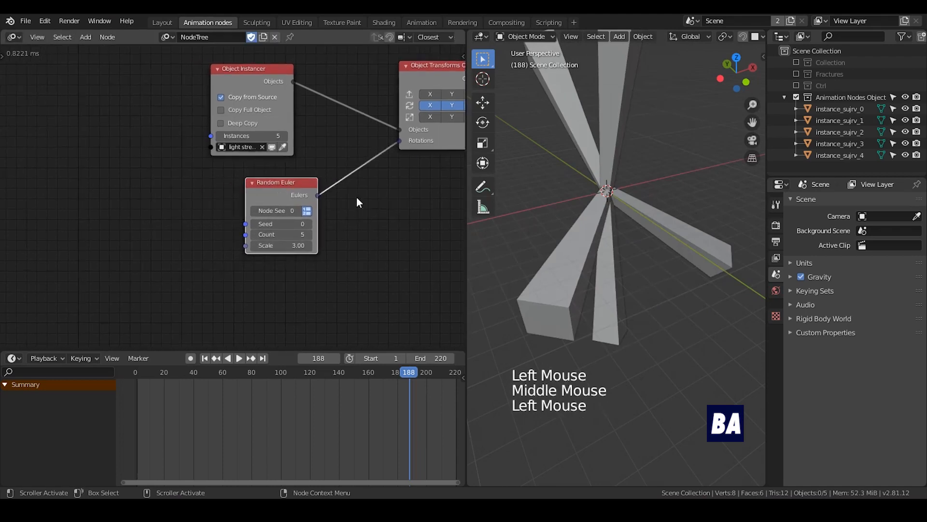
pyautogui.moveTo(337, 211); pyautogui.dragTo(319, 222, button='middle')
pyautogui.click(197, 215)
pyautogui.moveTo(200, 214); pyautogui.dragTo(236, 203, button='middle')
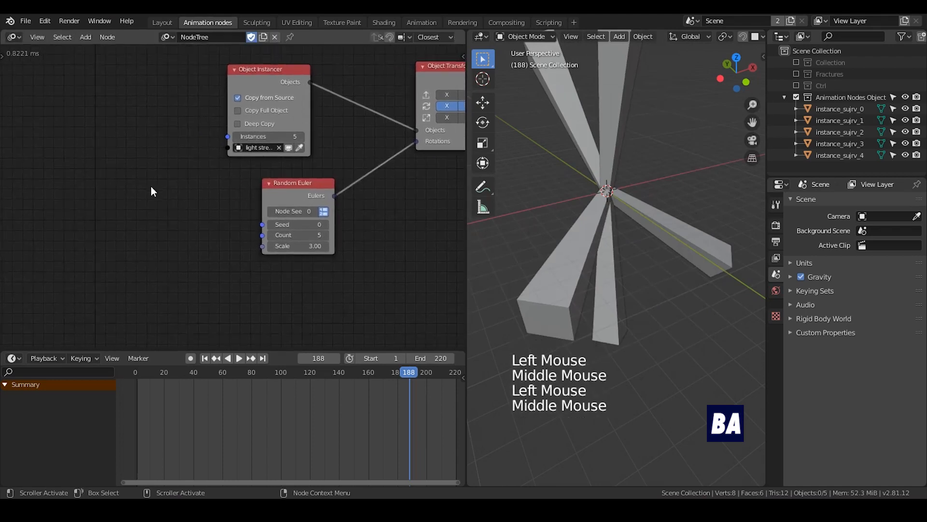
pyautogui.hotkey('ctrl', 'a')
pyautogui.write('integ')
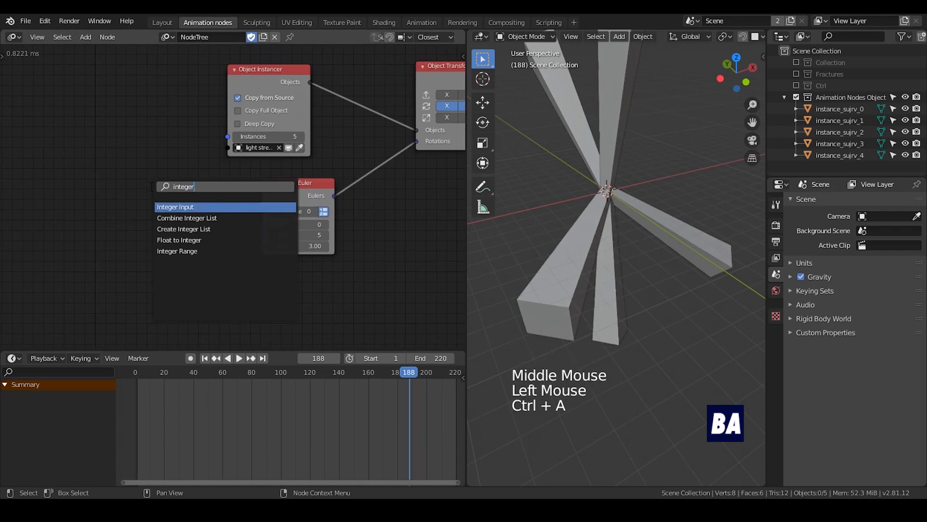
pyautogui.click(179, 206)
pyautogui.click(145, 164)
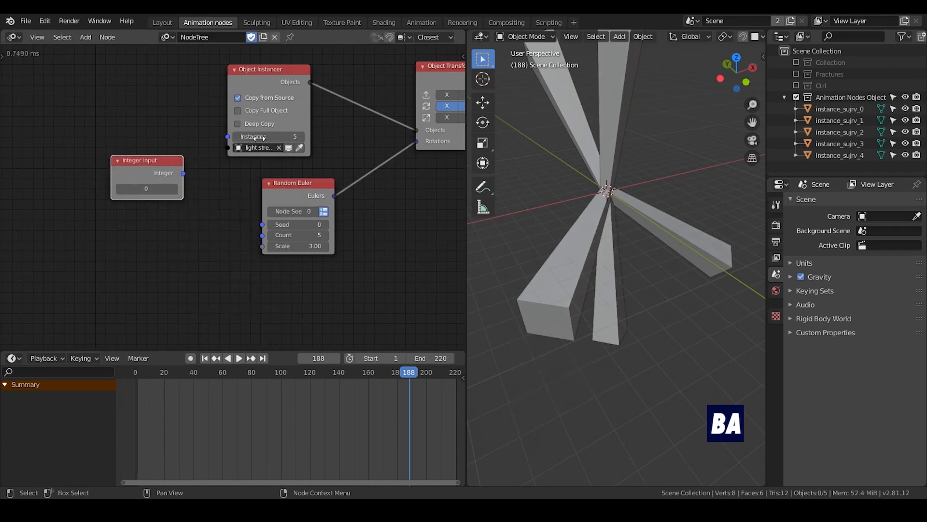
# - Feed the Integer Input into the Object Instancer's Instances and Random Euler's Count, set it to 5, and save
pyautogui.moveTo(184, 173); pyautogui.dragTo(283, 238)
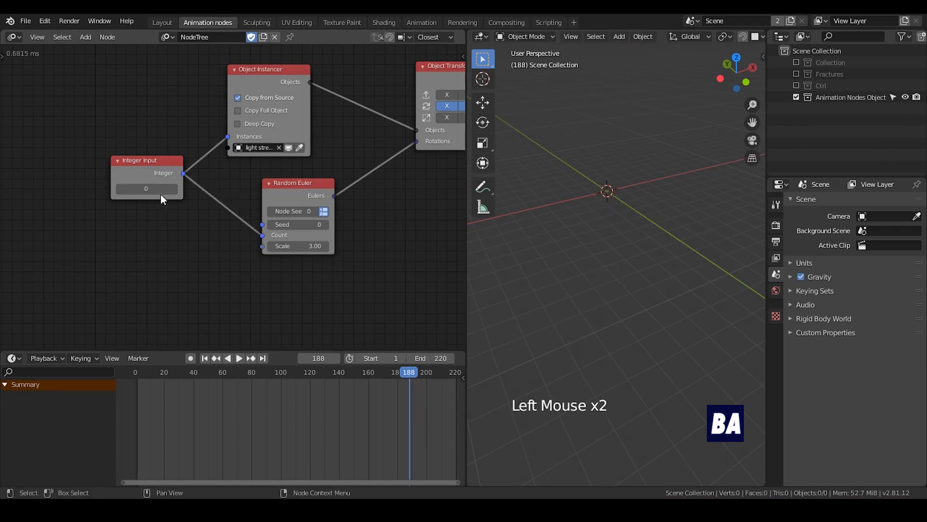
pyautogui.press('Return')
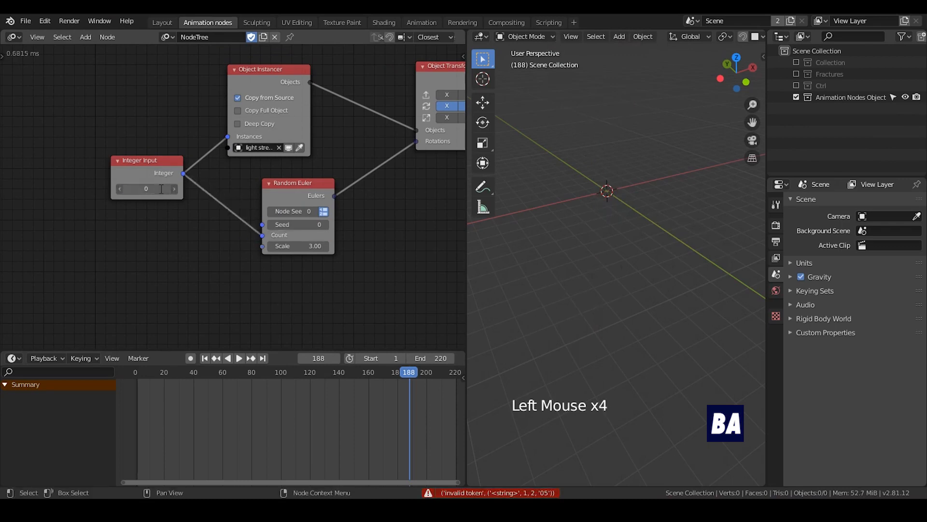
pyautogui.press('Return')
pyautogui.hotkey('ctrl', 's')
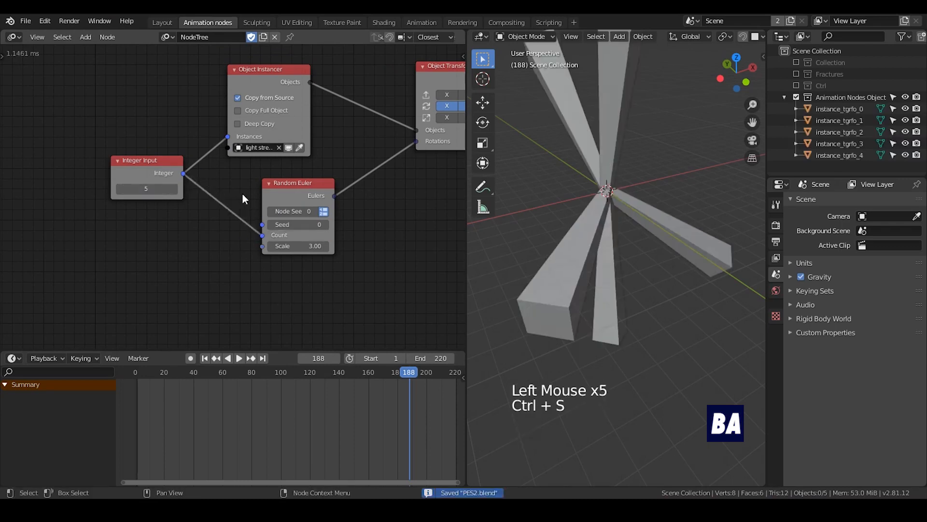
# - Arrange the Integer Input and Random Euler nodes compactly around the Object Instancer node and save the file
pyautogui.moveTo(242, 193); pyautogui.dragTo(217, 184, button='middle')
pyautogui.scroll(-3, 222, 176)
pyautogui.moveTo(152, 170); pyautogui.dragTo(119, 163)
pyautogui.moveTo(281, 182); pyautogui.dragTo(258, 167)
pyautogui.hotkey('ctrl', 's')
pyautogui.click(250, 173)
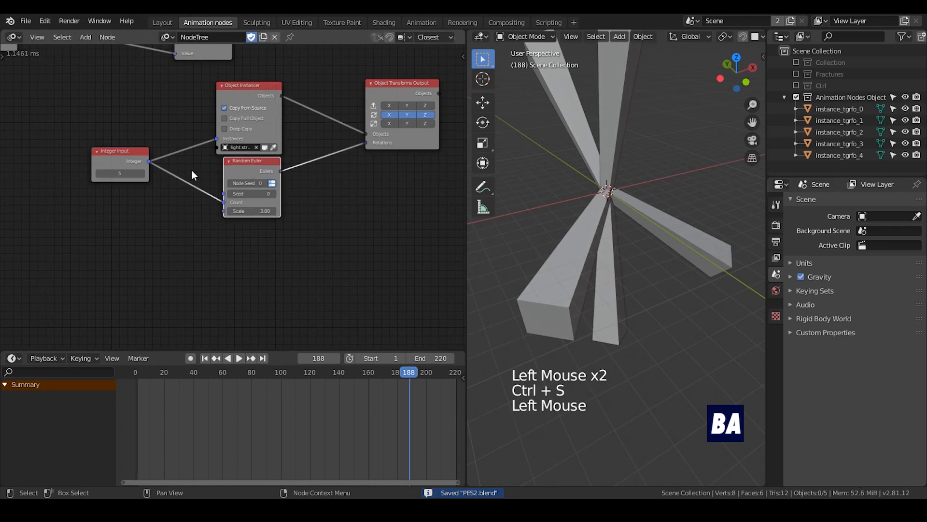
pyautogui.moveTo(191, 169); pyautogui.dragTo(327, 220, button='middle')
pyautogui.scroll(-2, 327, 220)
pyautogui.moveTo(292, 207); pyautogui.dragTo(317, 202)
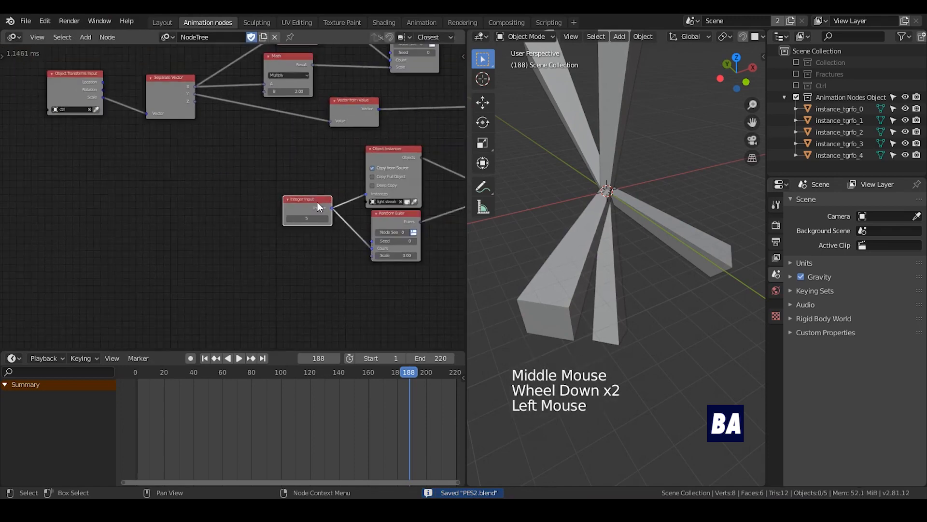
# - Duplicate the ctrl Object Transforms Input and Separate Vector nodes below the originals and feed Location into the copied Separate Vector
pyautogui.scroll(2, 377, 209)
pyautogui.moveTo(410, 268); pyautogui.dragTo(358, 256, button='middle')
pyautogui.moveTo(195, 190); pyautogui.dragTo(252, 206, button='middle')
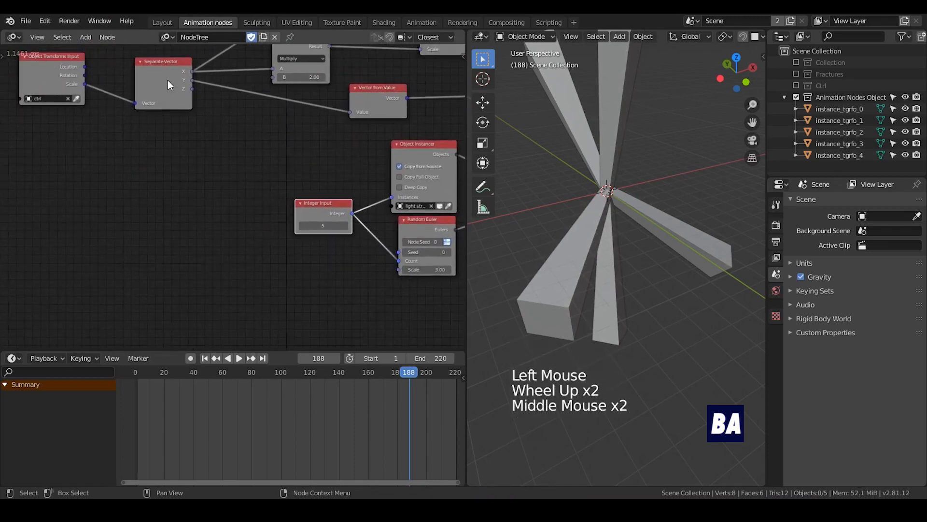
pyautogui.click(60, 77)
pyautogui.keyDown('shift'); pyautogui.click(56, 74); pyautogui.keyUp('shift')
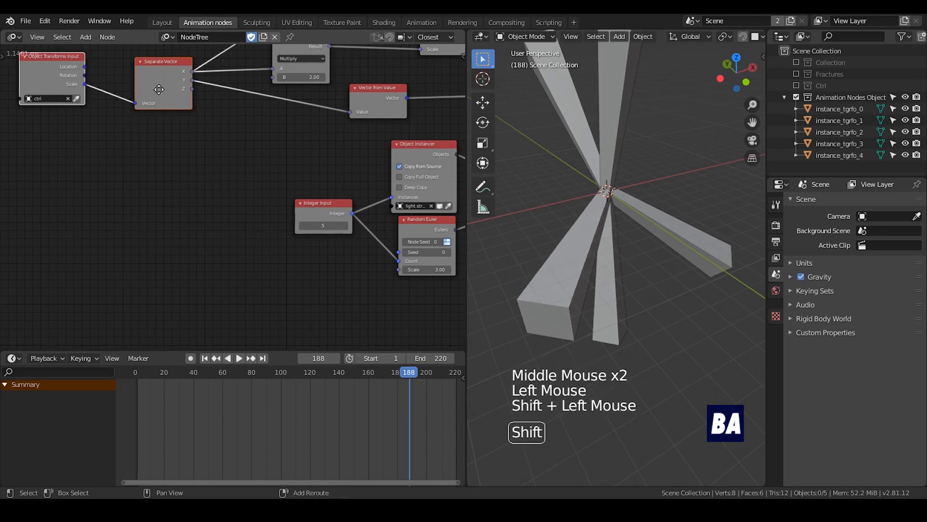
pyautogui.hotkey('shift', 'd')
pyautogui.click(179, 223)
pyautogui.moveTo(162, 177); pyautogui.dragTo(157, 141, button='middle')
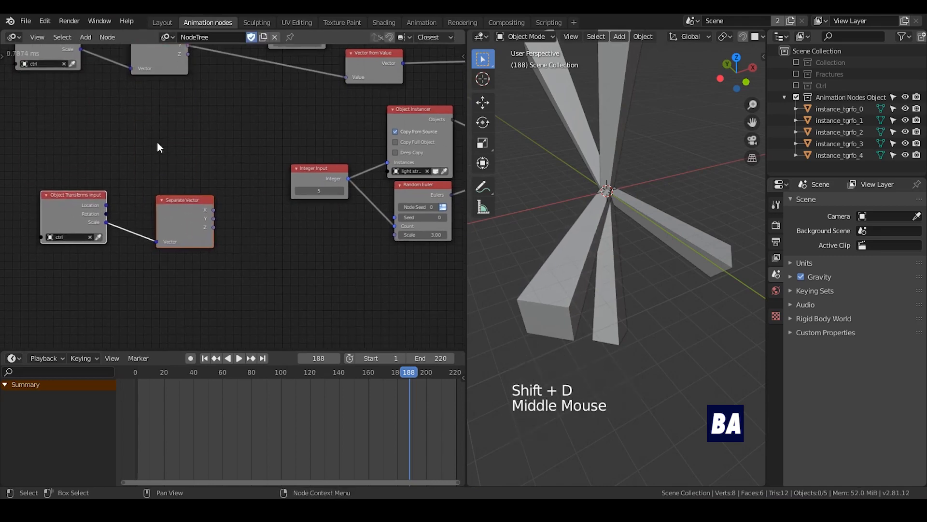
pyautogui.click(157, 141)
pyautogui.moveTo(106, 203); pyautogui.dragTo(156, 239)
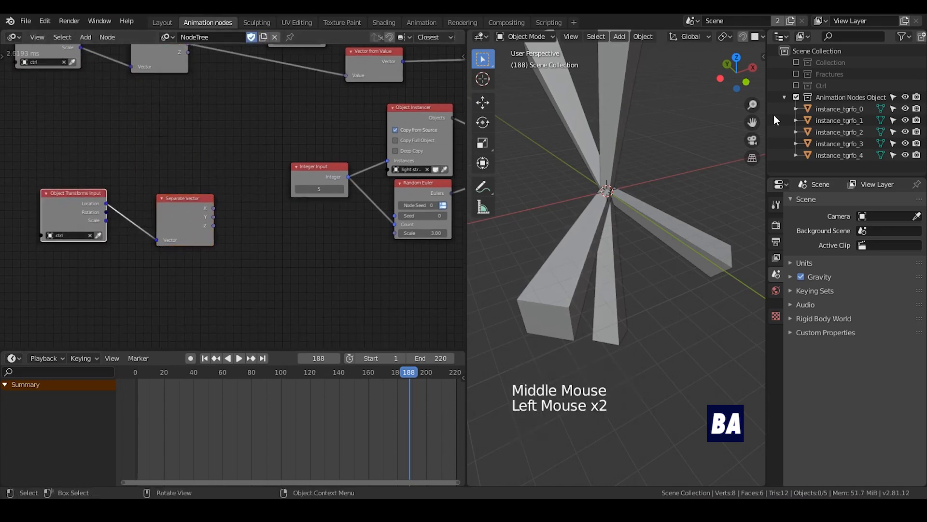
# - Enable the Ctrl collection, delete the ctrl empty's keyframes below its X and Y Scale channels, and save the file
pyautogui.click(797, 85)
pyautogui.click(784, 85)
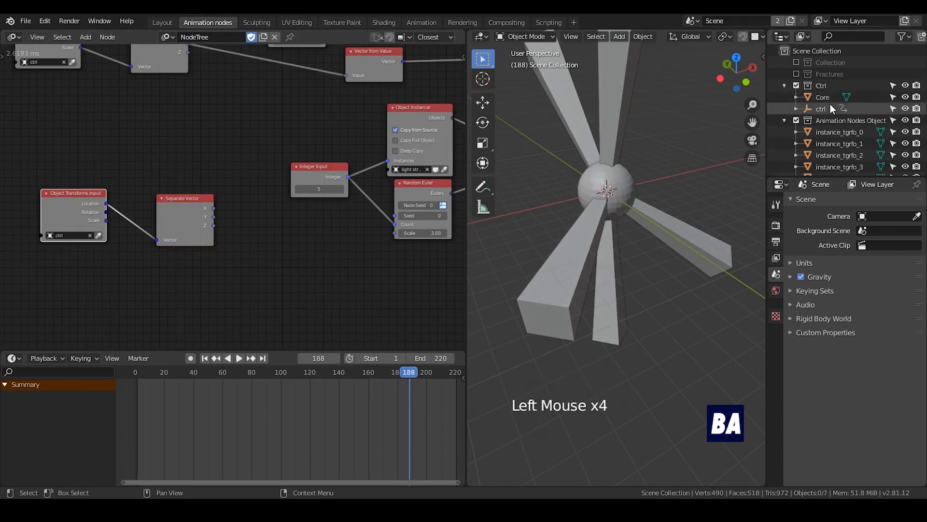
pyautogui.click(830, 105)
pyautogui.moveTo(447, 450); pyautogui.dragTo(123, 454)
pyautogui.press('x')
pyautogui.click(125, 482)
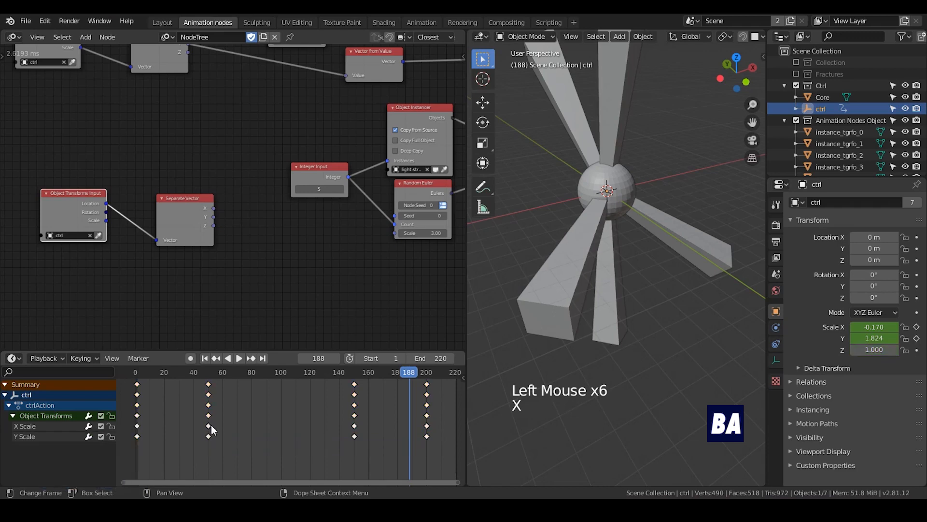
pyautogui.hotkey('ctrl', 's')
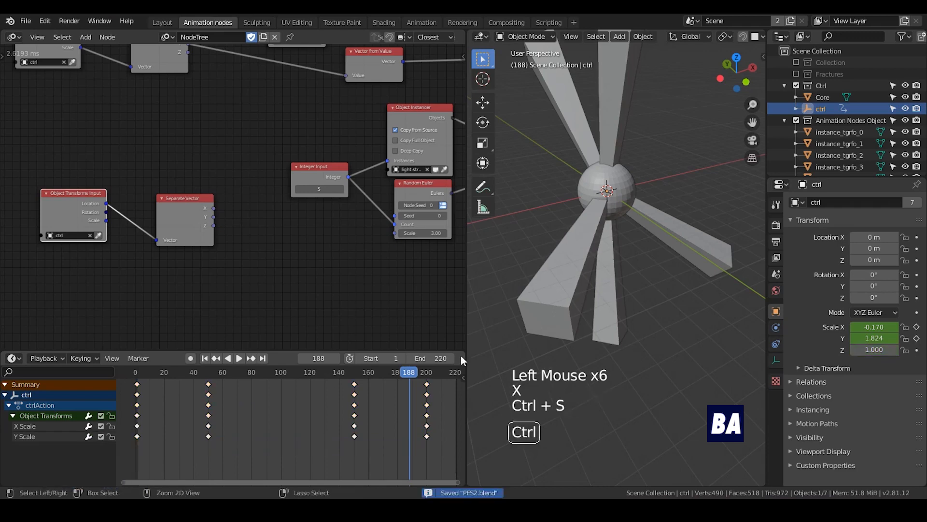
# - Return to frame 1 and connect the copied Separate Vector's X output to the Random Euler's Scale
pyautogui.click(205, 358)
pyautogui.moveTo(212, 208); pyautogui.dragTo(397, 233)
pyautogui.moveTo(398, 234); pyautogui.dragTo(378, 191, button='middle')
pyautogui.scroll(3, 330, 212)
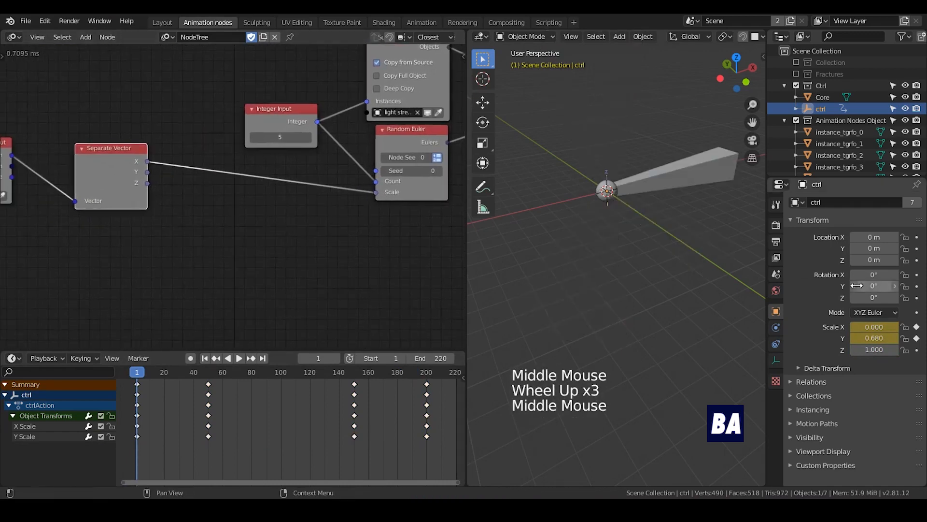
# - Keyframe the ctrl empty's location at frame 1, enable auto keying, and set its Location X to 3 m
pyautogui.press('i')
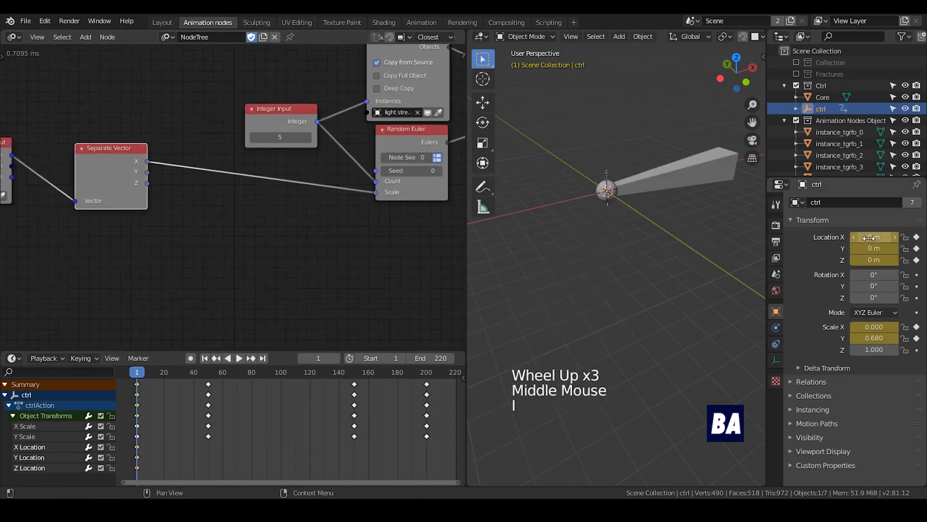
pyautogui.click(191, 358)
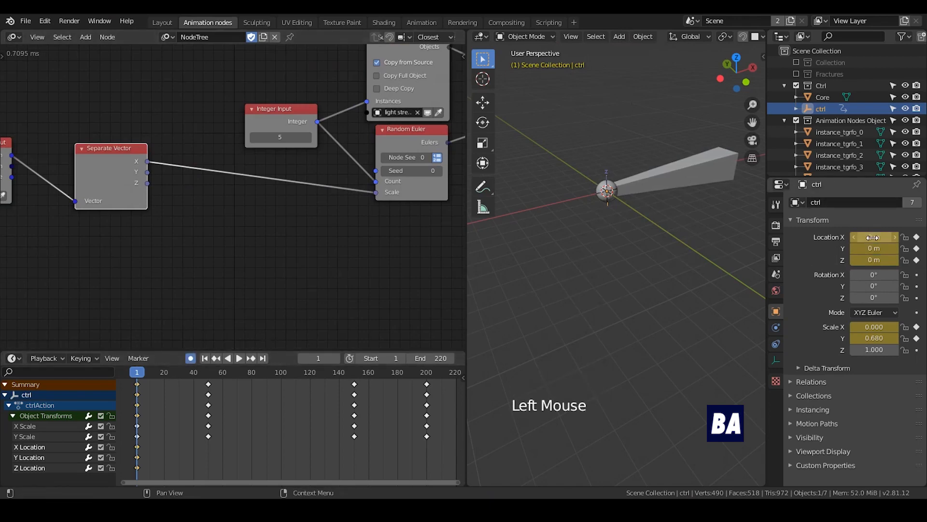
pyautogui.write('3')
pyautogui.press('Return')
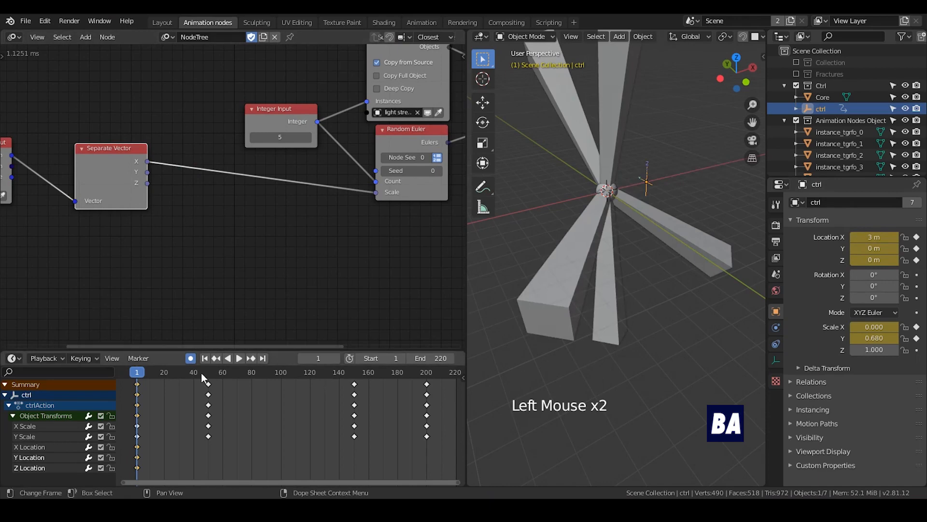
# - Keyframe the ctrl empty's Location X at 15 m on frame 50
pyautogui.click(251, 358)
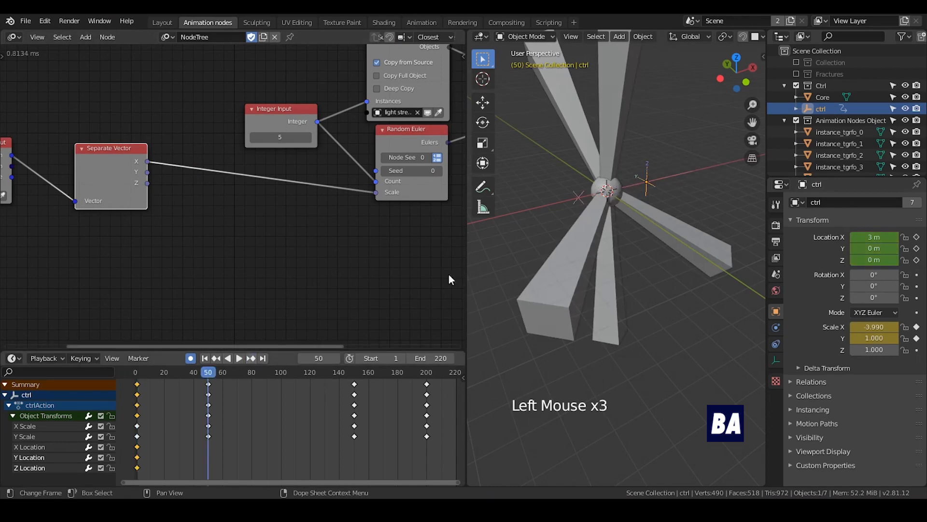
pyautogui.click(882, 234)
pyautogui.write('15')
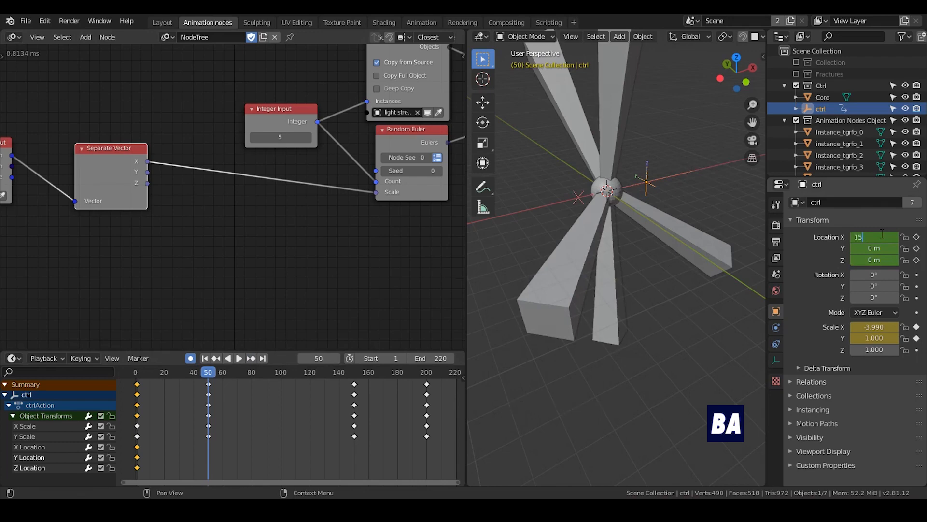
pyautogui.press('Return')
pyautogui.press('i')
# - Keyframe the ctrl empty's Location X at 25 m on frame 150 and advance to frame 200
pyautogui.click(249, 358)
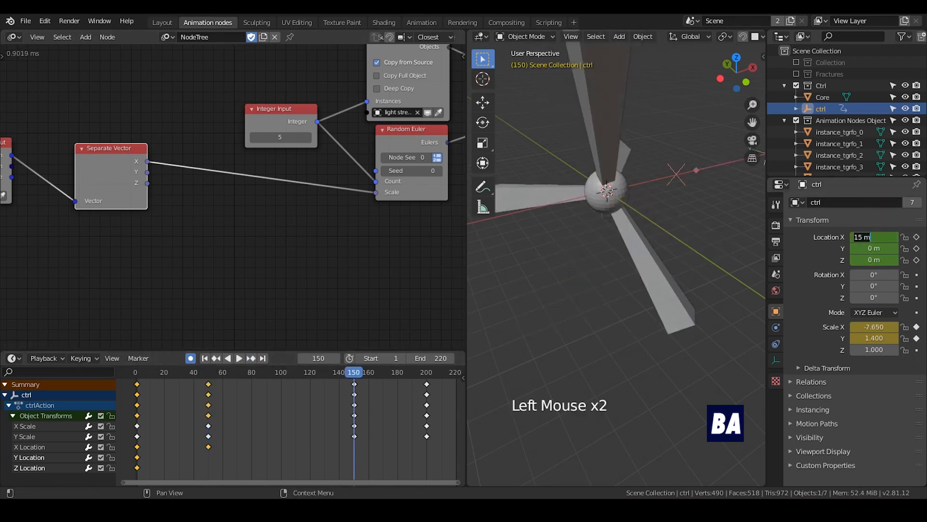
pyautogui.press('Return')
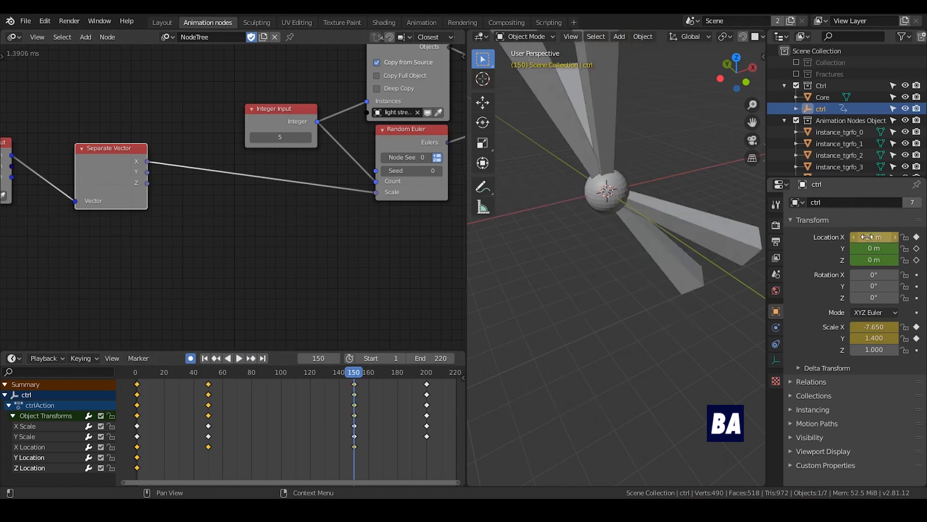
pyautogui.press('i')
pyautogui.click(248, 360)
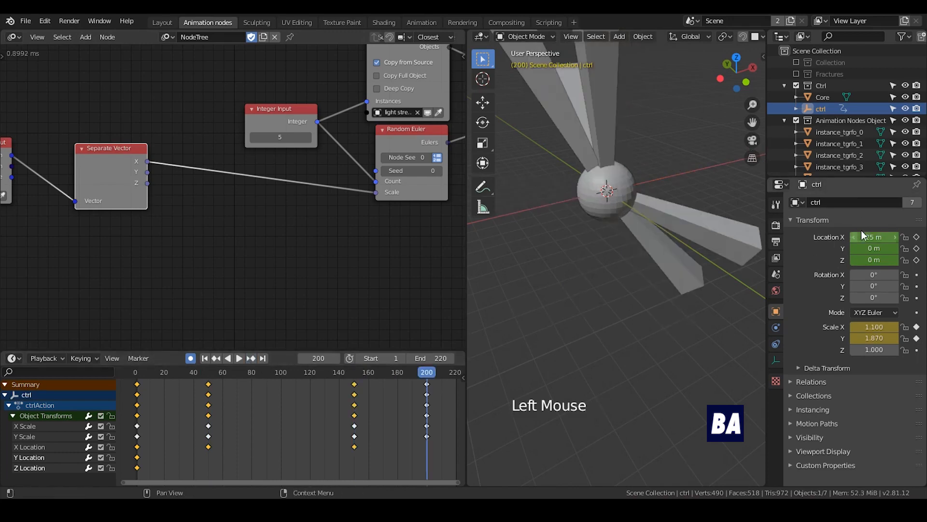
# - Play the animation from frame 1 to check the streaks' changing rotations, then stop it
pyautogui.click(205, 359)
pyautogui.click(242, 358)
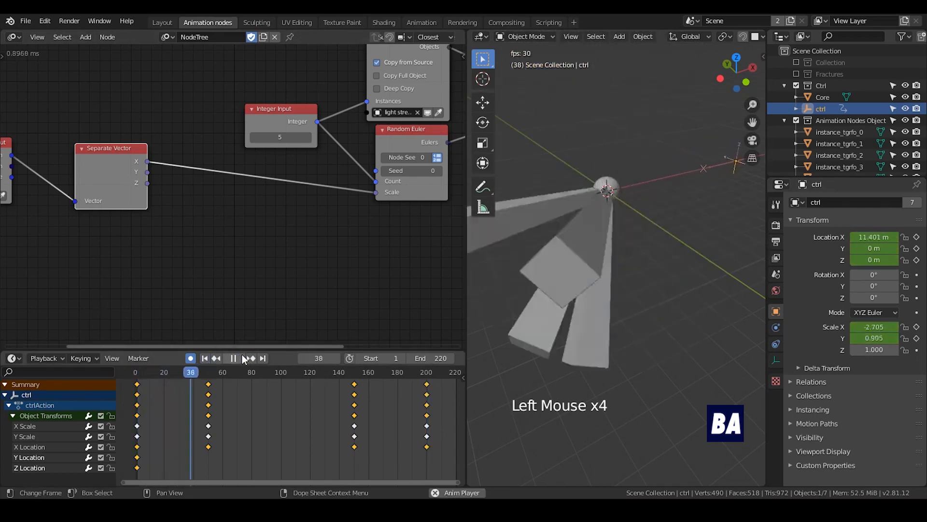
pyautogui.click(234, 357)
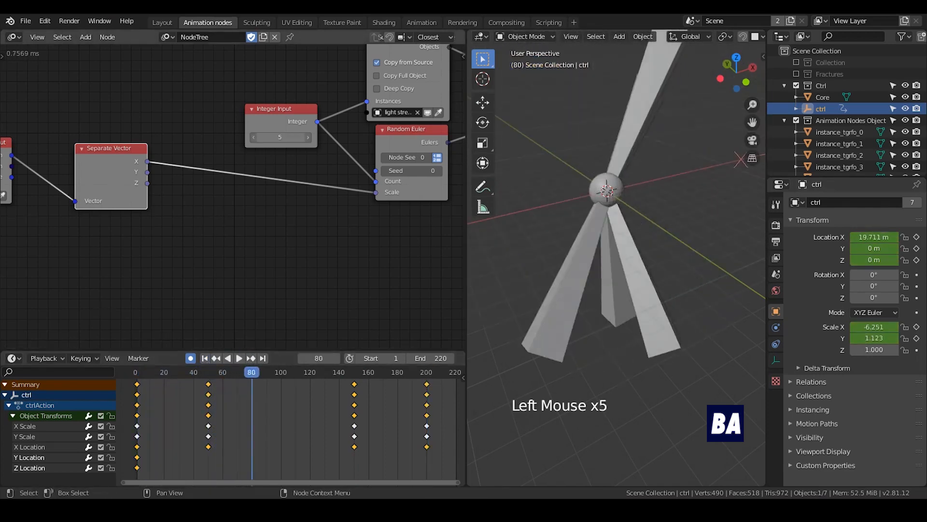
# - Set the Integer Input to 10 to increase the number of light streaks, and save the file
pyautogui.write('10')
pyautogui.press('Return')
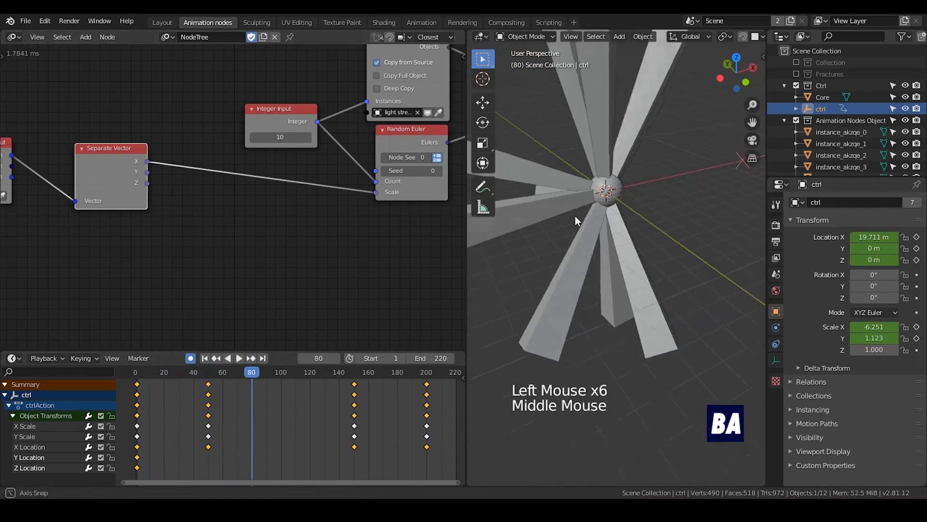
pyautogui.scroll(-3, 570, 213)
pyautogui.moveTo(575, 216); pyautogui.dragTo(562, 192, button='middle')
pyautogui.hotkey('ctrl', 's')
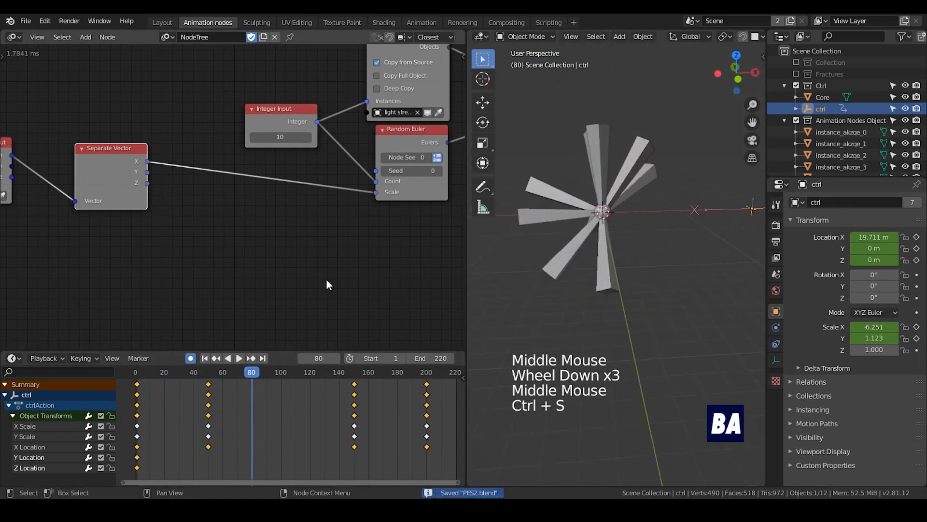
# - Replay the animation from the start with the ten streaks and inspect them from another angle
pyautogui.moveTo(305, 241); pyautogui.dragTo(187, 257, button='middle')
pyautogui.click(202, 358)
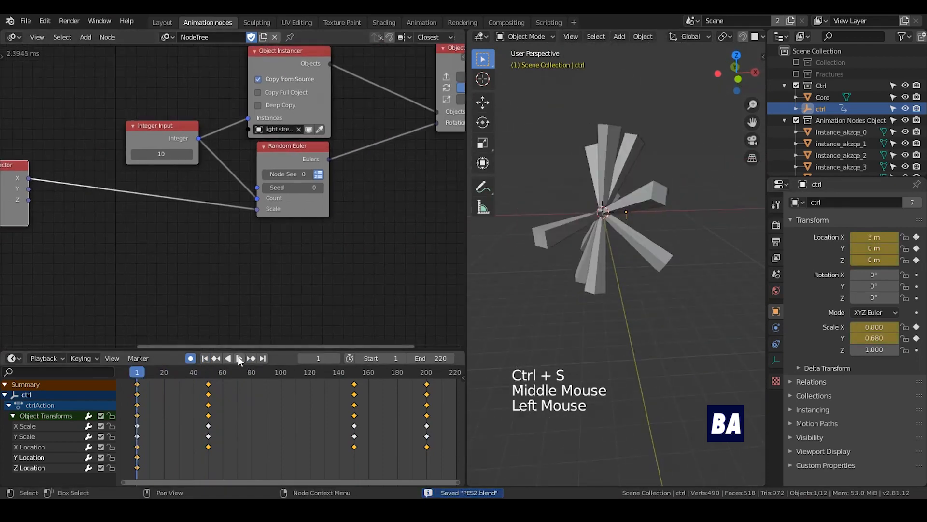
pyautogui.click(238, 356)
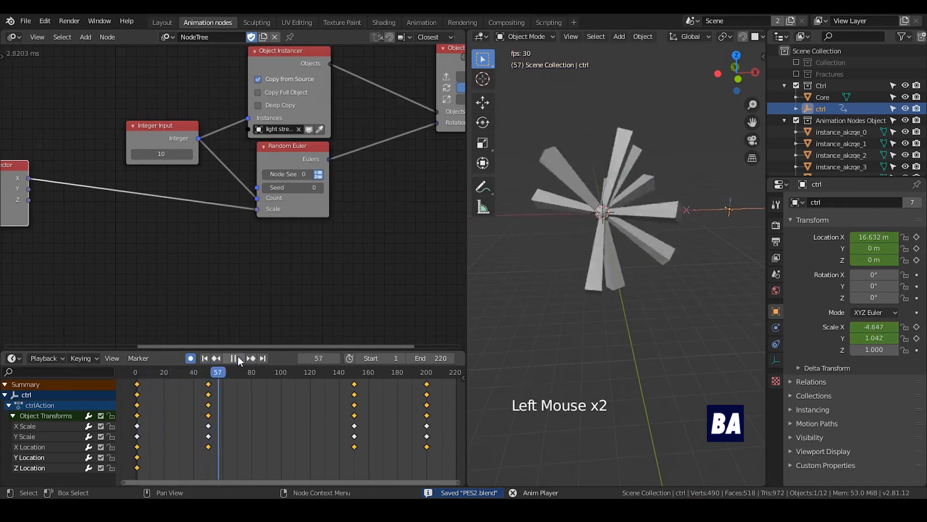
pyautogui.click(234, 358)
pyautogui.moveTo(614, 158); pyautogui.dragTo(645, 170, button='middle')
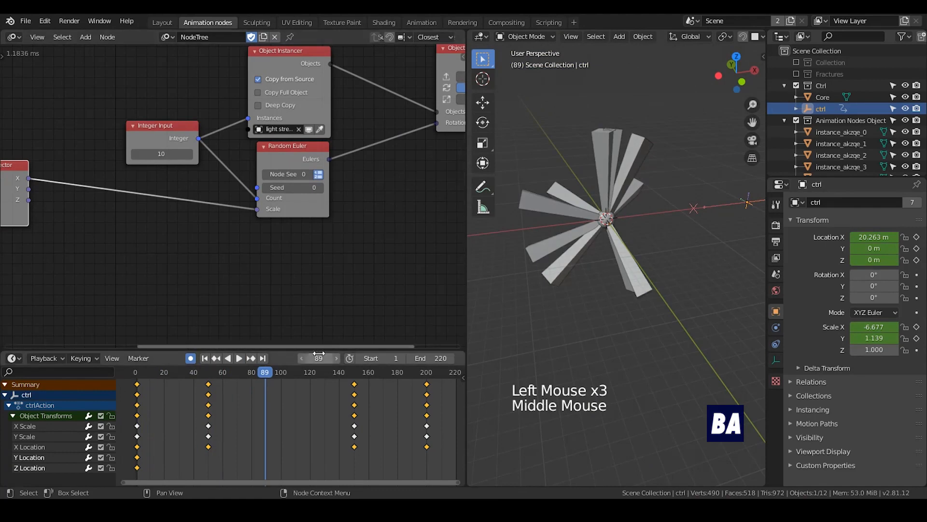
# - Reposition the Object Transforms Output node and enable its X, Y and Z scale channels
pyautogui.moveTo(358, 233); pyautogui.dragTo(261, 260, button='middle')
pyautogui.moveTo(352, 89); pyautogui.dragTo(367, 93)
pyautogui.moveTo(363, 139); pyautogui.dragTo(424, 138)
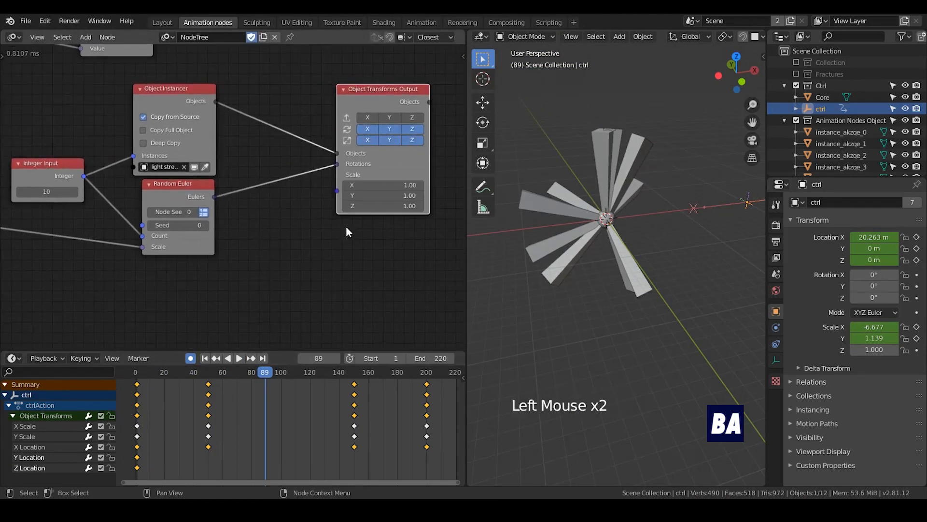
# - Collapse the Random Euler node beneath the Object Instancer and examine the streaks in the 3D view
pyautogui.moveTo(272, 213); pyautogui.dragTo(293, 179, button='middle')
pyautogui.click(167, 154)
pyautogui.click(170, 150)
pyautogui.moveTo(171, 151); pyautogui.dragTo(134, 145, button='middle')
pyautogui.scroll(1, 652, 191)
pyautogui.moveTo(659, 202); pyautogui.dragTo(636, 138, button='middle')
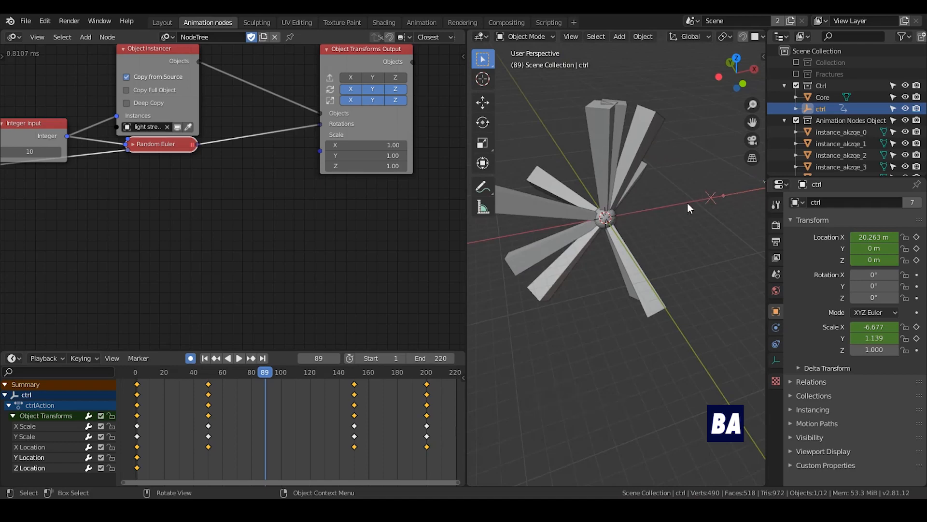
# - Try different scale values on the Object Transforms Output node, then restore the X scale to 1
pyautogui.click(354, 149)
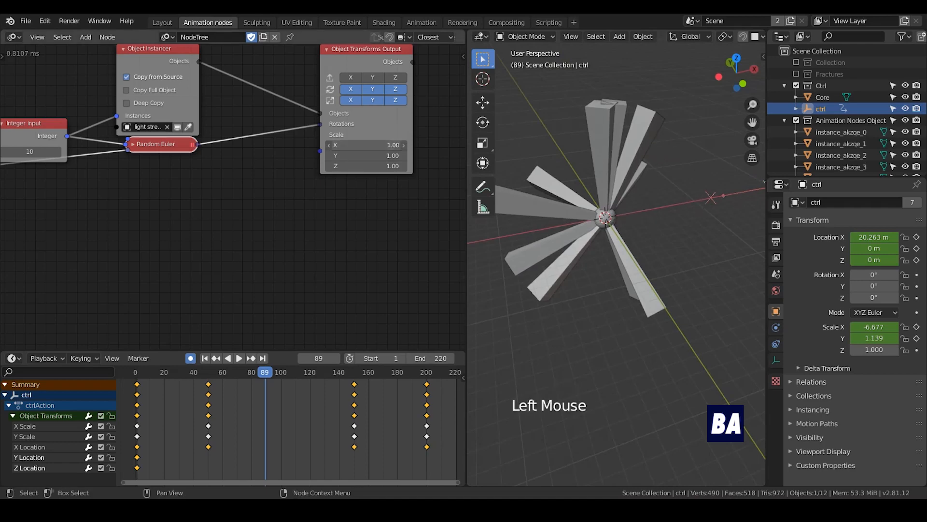
pyautogui.moveTo(353, 145)
pyautogui.mouseDown()
pyautogui.moveTo(400, 145)
pyautogui.moveTo(336, 145)
pyautogui.moveTo(382, 145)
pyautogui.moveTo(346, 148)
pyautogui.mouseUp()
pyautogui.moveTo(277, 184); pyautogui.dragTo(320, 160, button='middle')
pyautogui.moveTo(394, 124); pyautogui.dragTo(376, 123)
pyautogui.click(393, 123)
pyautogui.write('1')
# - Add a Vector Wiggle node and place it below the Random Euler node
pyautogui.click(308, 178)
pyautogui.hotkey('ctrl', 'a')
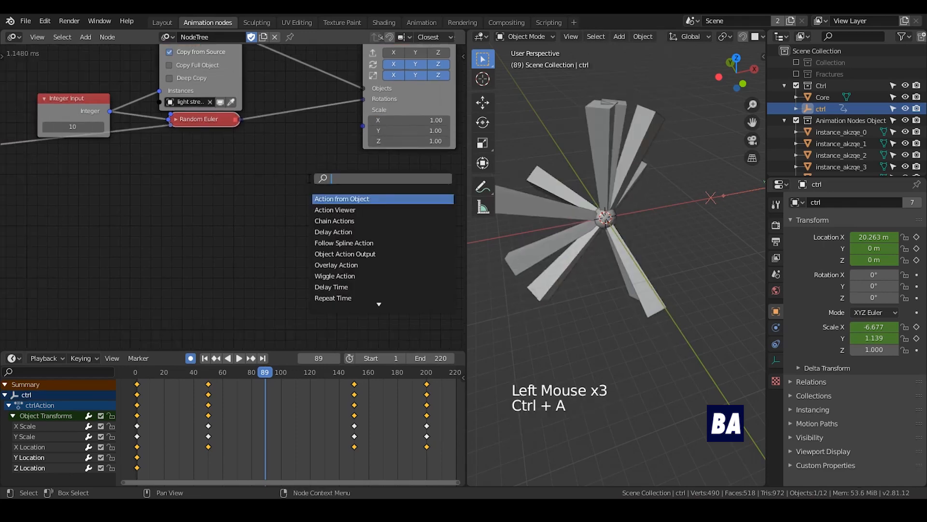
pyautogui.write('vector wiggle')
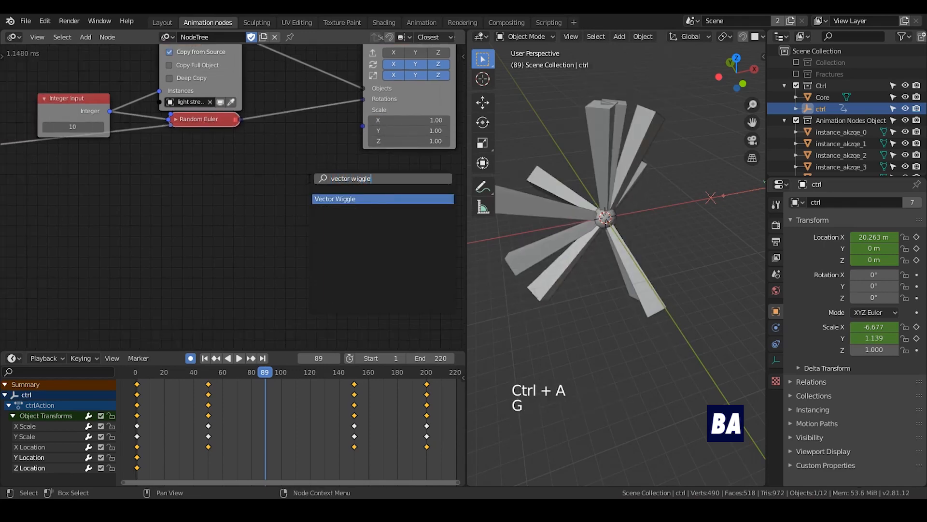
pyautogui.click(330, 199)
pyautogui.click(287, 180)
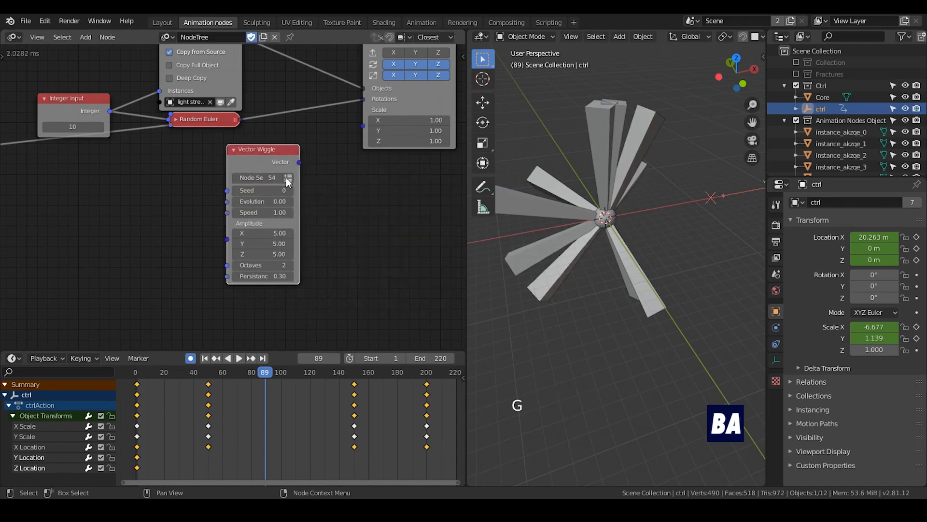
pyautogui.click(294, 152)
pyautogui.moveTo(281, 137); pyautogui.dragTo(275, 162)
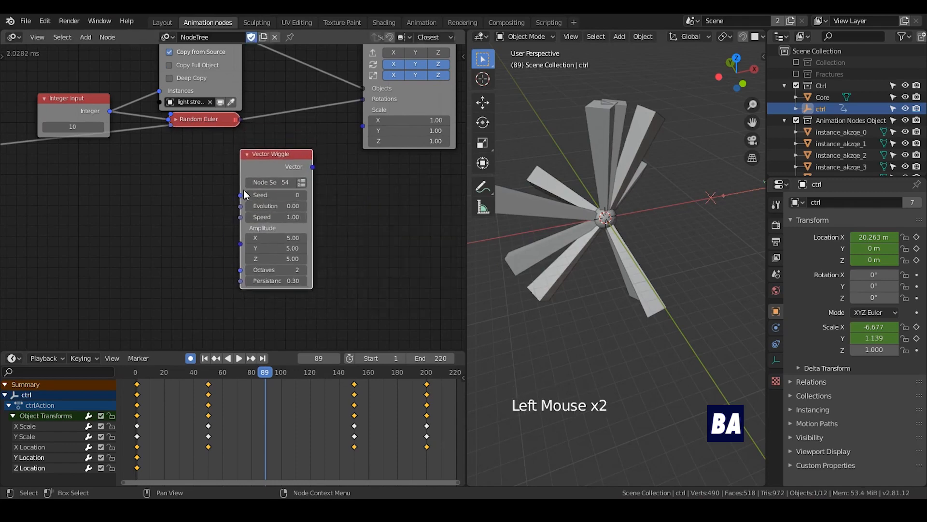
# - Connect the Vector Wiggle's output to the Object Transforms Output's scale input and make it generate a list of vectors
pyautogui.moveTo(235, 194); pyautogui.dragTo(235, 149, button='middle')
pyautogui.scroll(2, 235, 149)
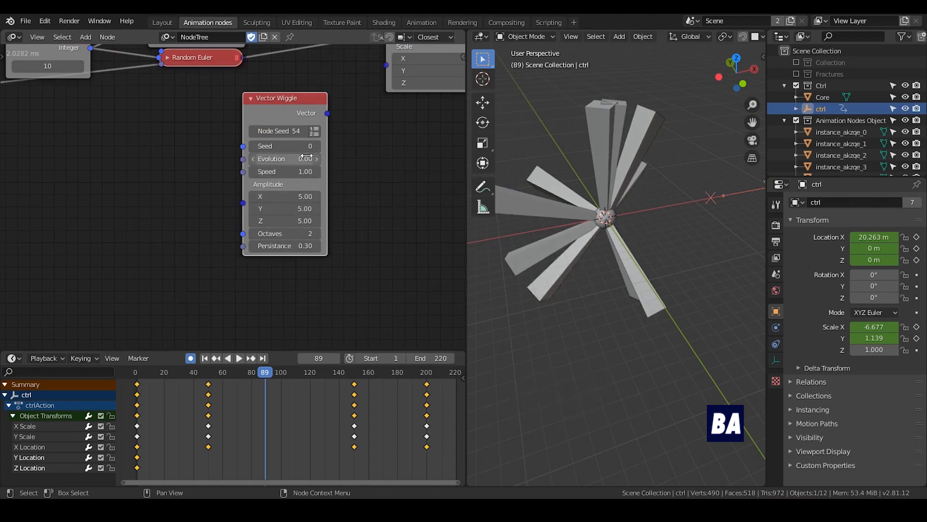
pyautogui.moveTo(326, 111); pyautogui.dragTo(333, 157, button='middle')
pyautogui.moveTo(333, 158); pyautogui.dragTo(392, 112)
pyautogui.click(321, 177)
# - Feed the Integer Input into the Vector Wiggle's Count
pyautogui.moveTo(392, 112); pyautogui.dragTo(343, 169, button='middle')
pyautogui.moveTo(249, 205); pyautogui.dragTo(97, 94)
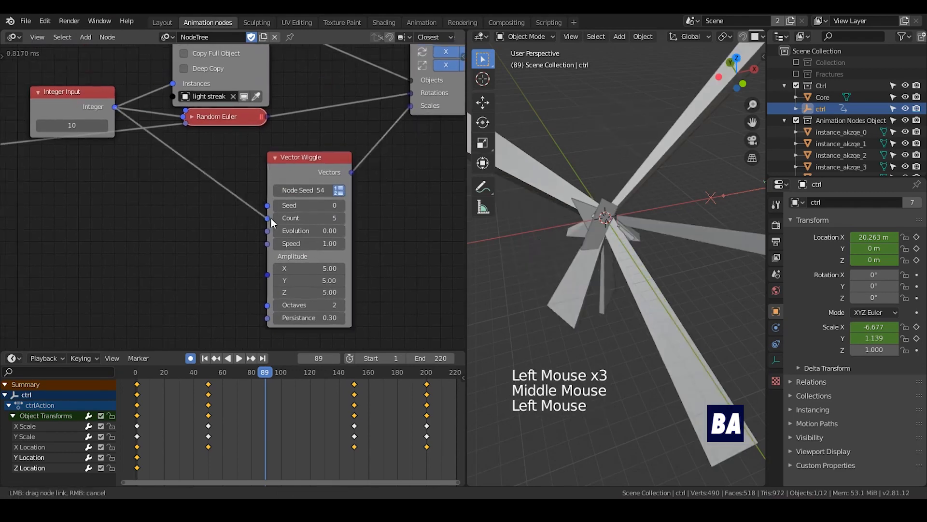
pyautogui.scroll(-2, 96, 77)
pyautogui.click(90, 62)
pyautogui.moveTo(325, 217); pyautogui.dragTo(345, 200, button='middle')
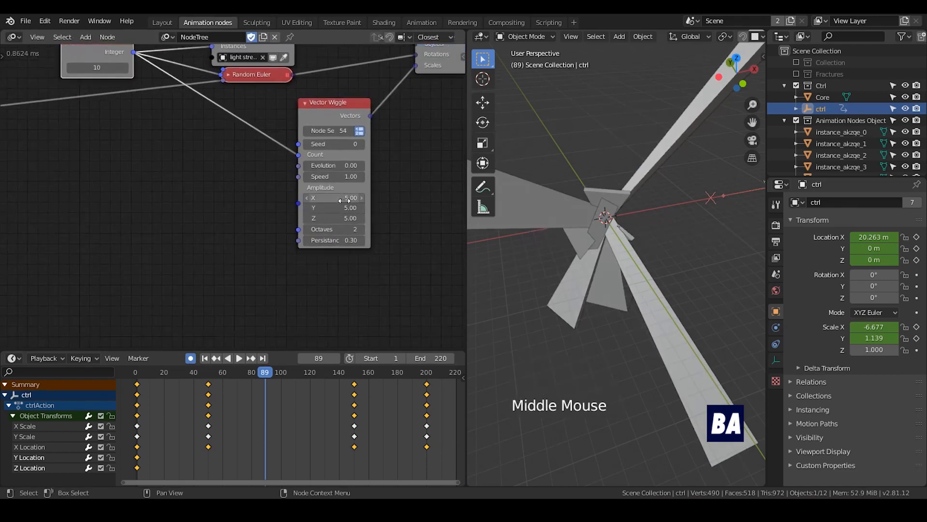
# - Add a Combine Vector node and place it beside the lower part of the Vector Wiggle node
pyautogui.moveTo(307, 226); pyautogui.dragTo(336, 219, button='middle')
pyautogui.click(277, 211)
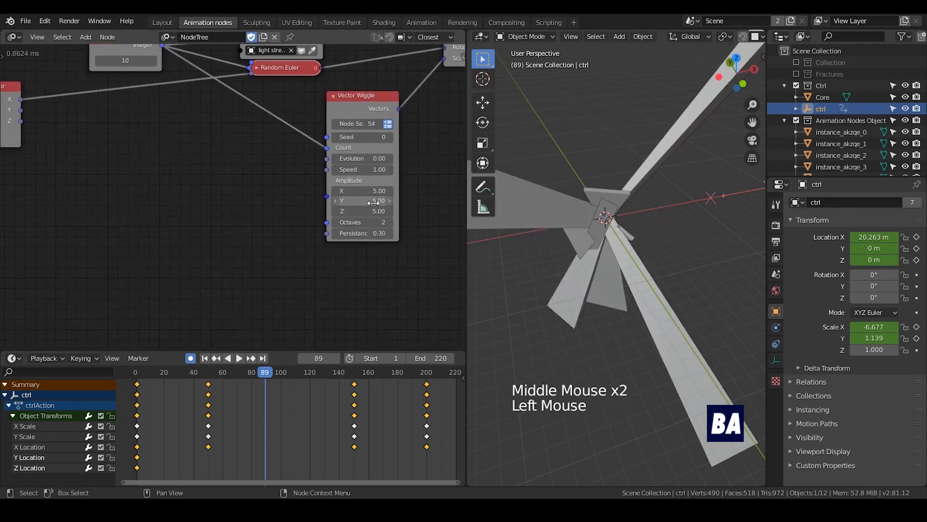
pyautogui.click(217, 199)
pyautogui.hotkey('ctrl', 'a')
pyautogui.write('combine ve')
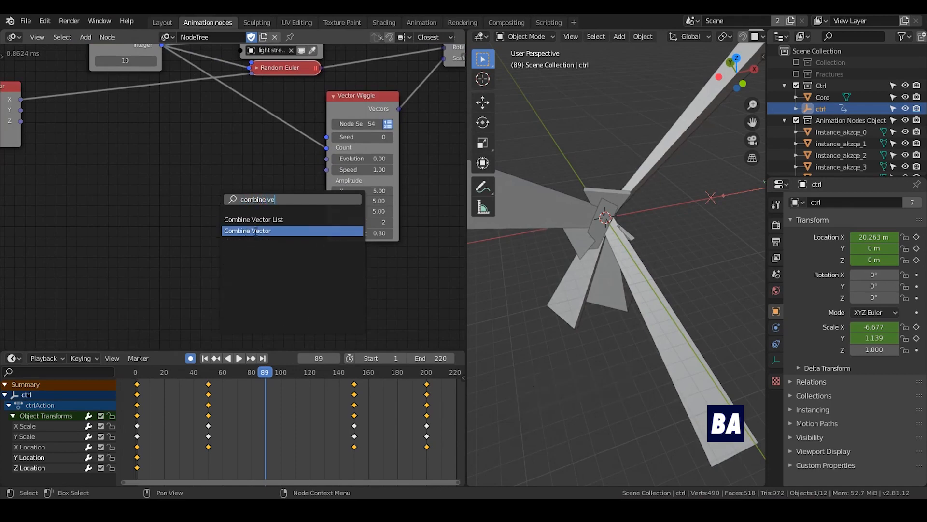
pyautogui.press('Return')
pyautogui.click(304, 200)
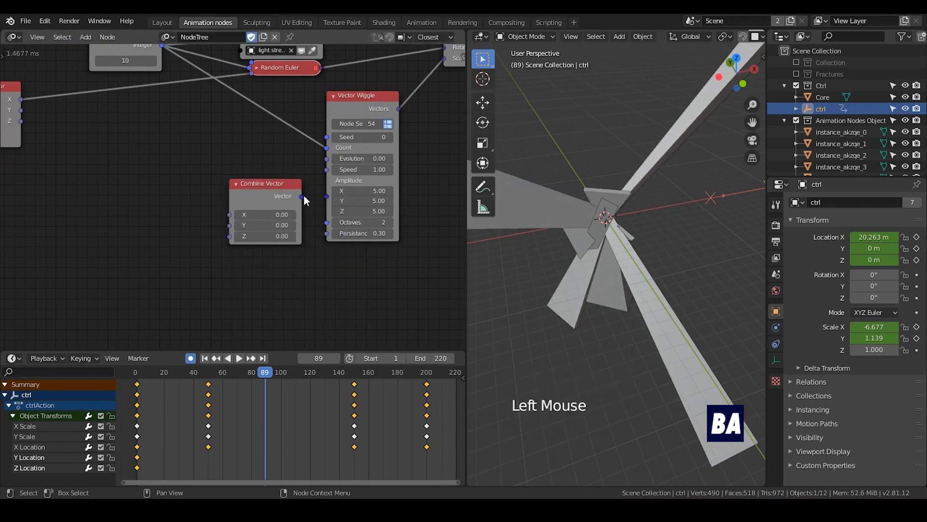
# - Connect the Combine Vector output to the Vector Wiggle's Amplitude and set its X, Y and Z to 2
pyautogui.moveTo(304, 199); pyautogui.dragTo(331, 200)
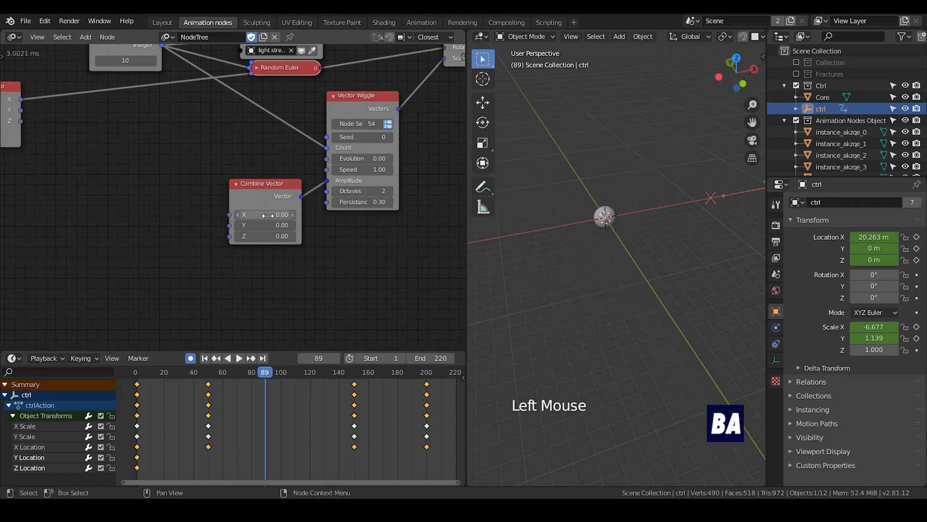
pyautogui.write('2')
pyautogui.press('Return')
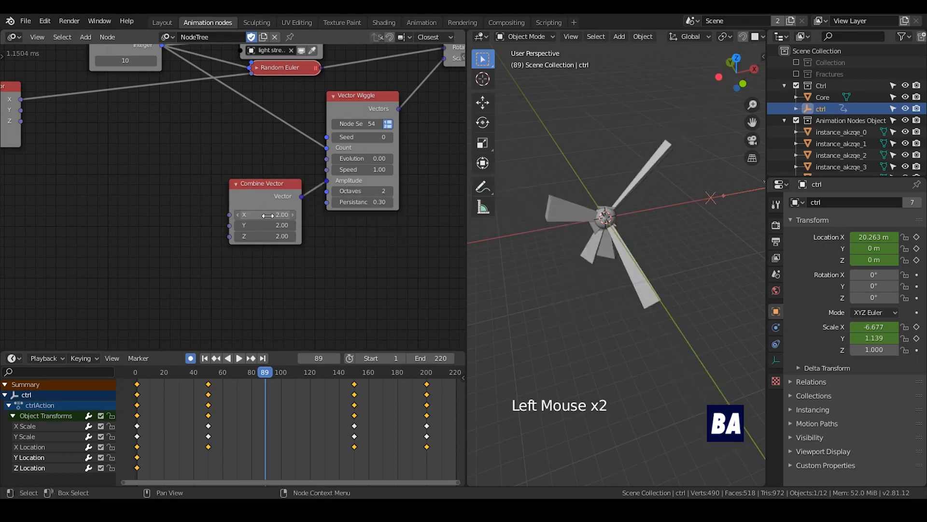
# - Connect the Separate Vector's Y output to the Combine Vector's X input
pyautogui.moveTo(137, 153); pyautogui.dragTo(144, 144, button='middle')
pyautogui.click(92, 113)
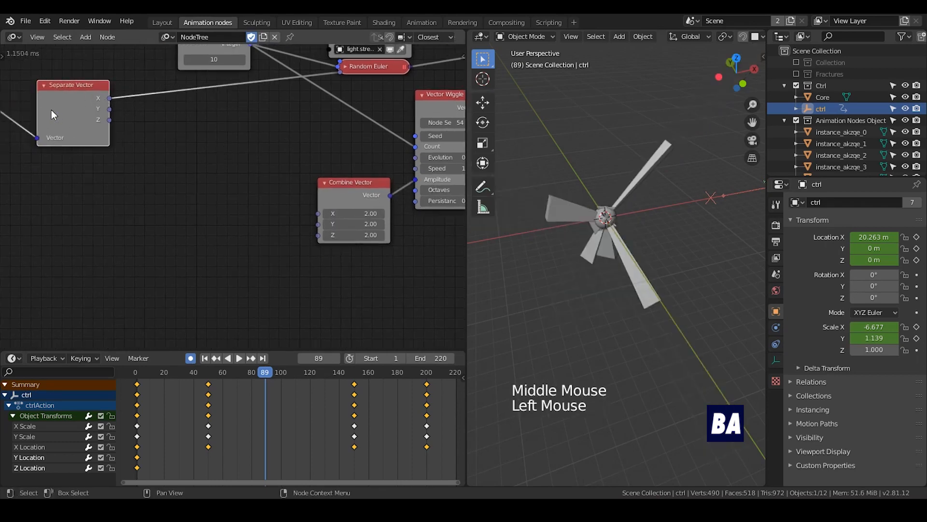
pyautogui.moveTo(51, 109); pyautogui.dragTo(169, 118, button='middle')
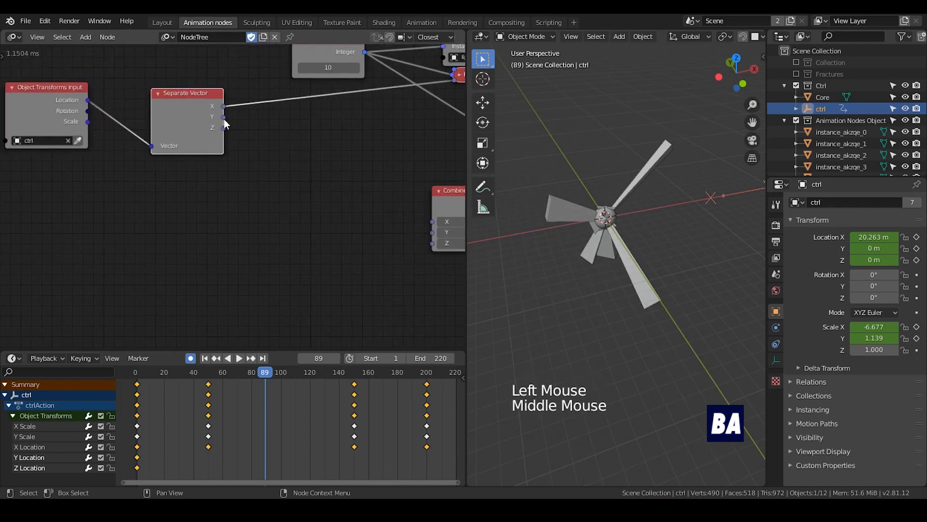
pyautogui.moveTo(439, 187); pyautogui.dragTo(376, 181, button='middle')
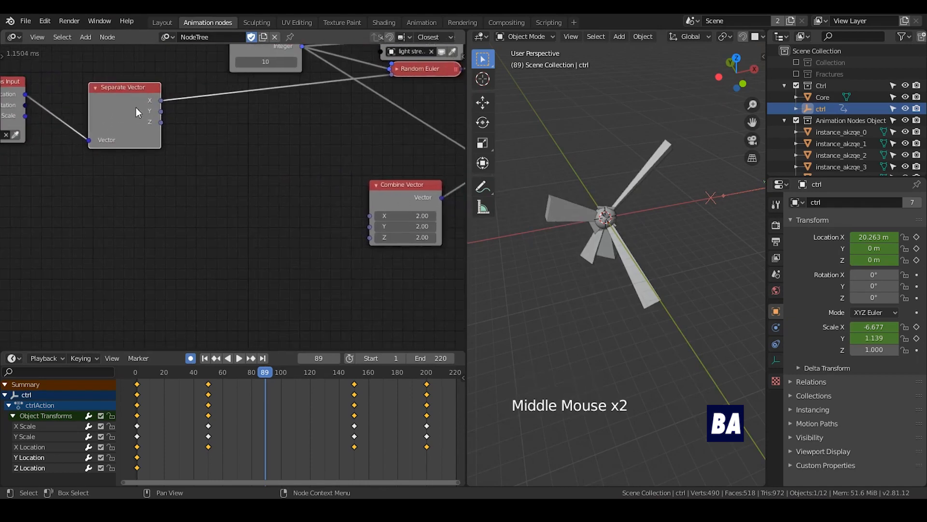
pyautogui.moveTo(160, 111); pyautogui.dragTo(370, 216)
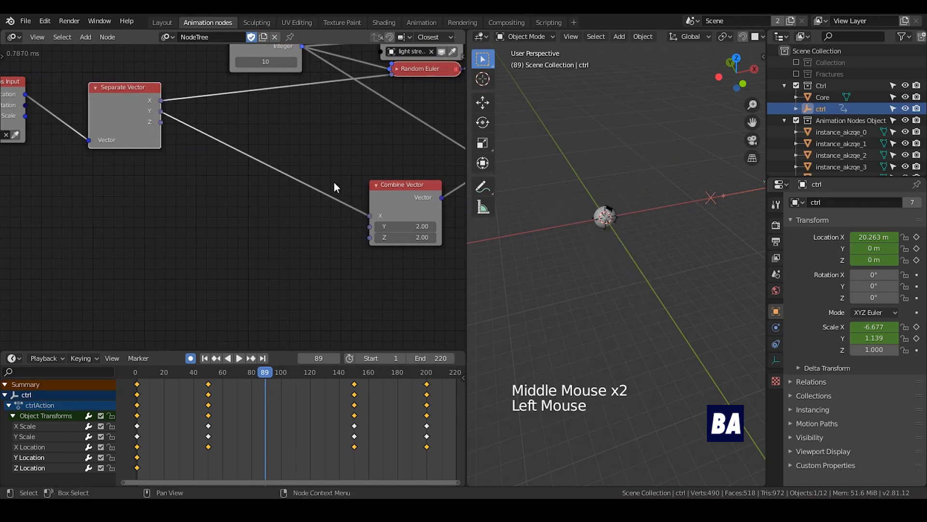
pyautogui.moveTo(334, 182); pyautogui.dragTo(268, 154, button='middle')
pyautogui.click(827, 111)
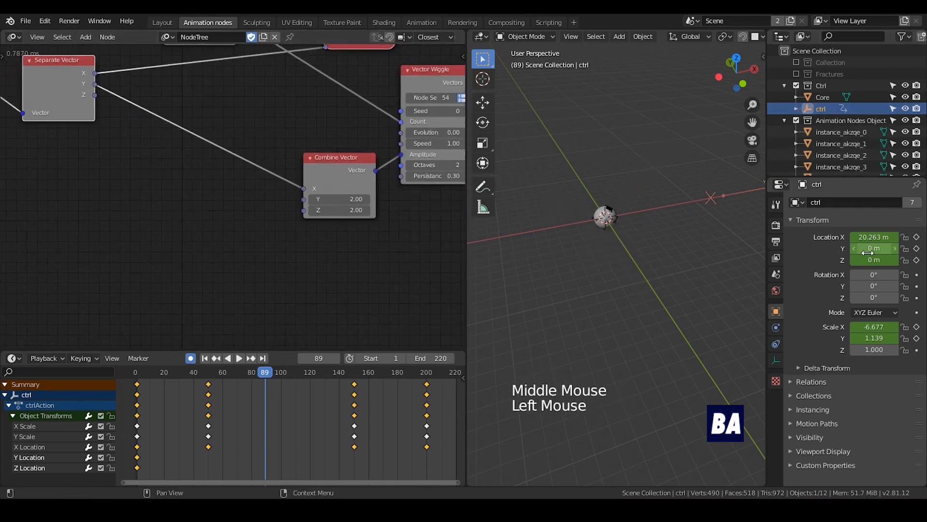
pyautogui.scroll(-2, 816, 434)
pyautogui.click(826, 465)
pyautogui.scroll(-2, 821, 469)
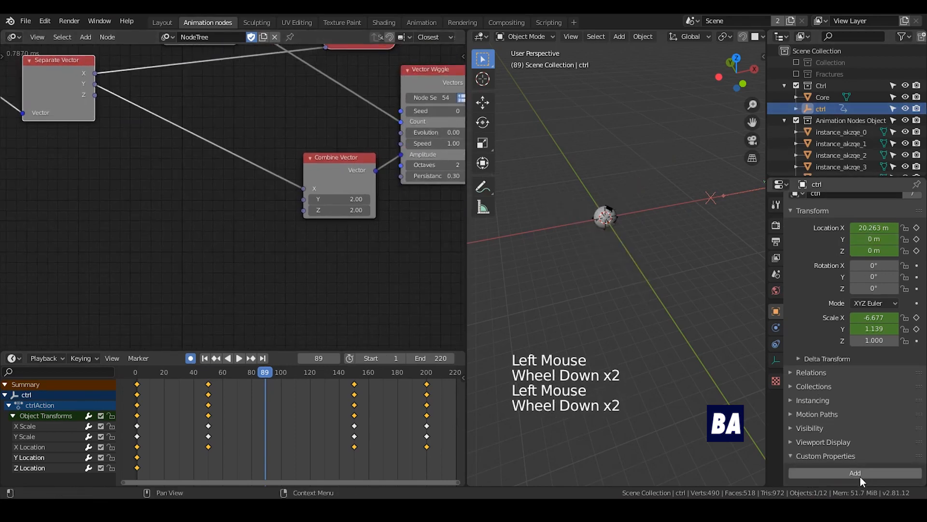
pyautogui.click(811, 457)
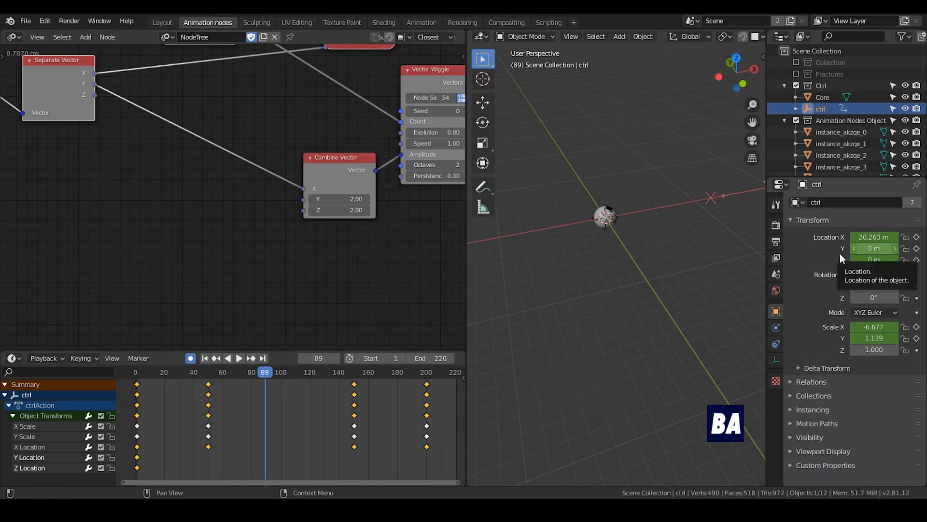
# - Return to frame 1 and connect the Separate Vector's Z output to the Combine Vector's Y and, through a reroute point, its Z
pyautogui.click(204, 358)
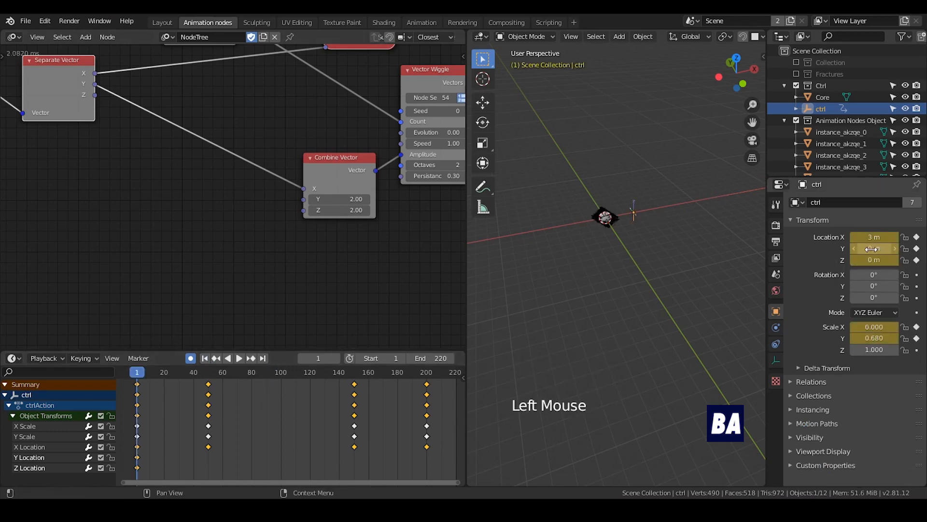
pyautogui.moveTo(324, 170); pyautogui.dragTo(321, 161)
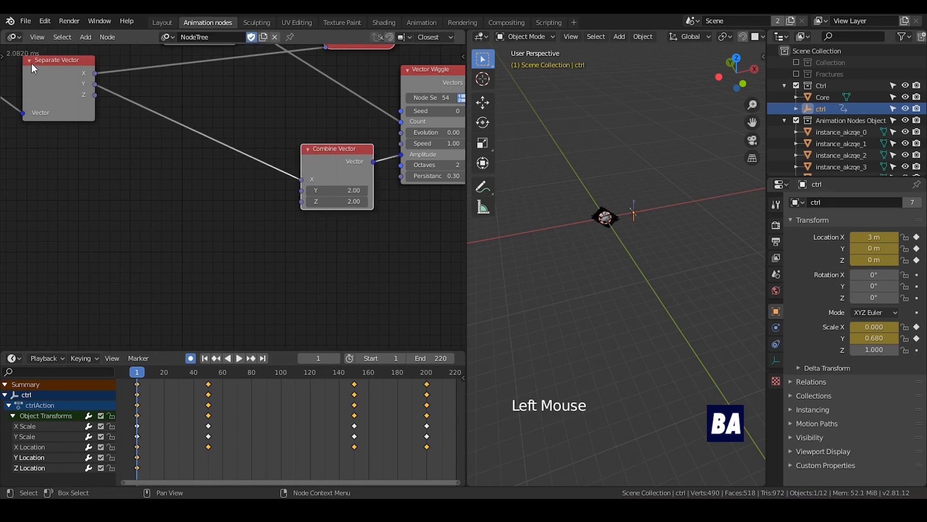
pyautogui.moveTo(95, 95); pyautogui.dragTo(301, 193)
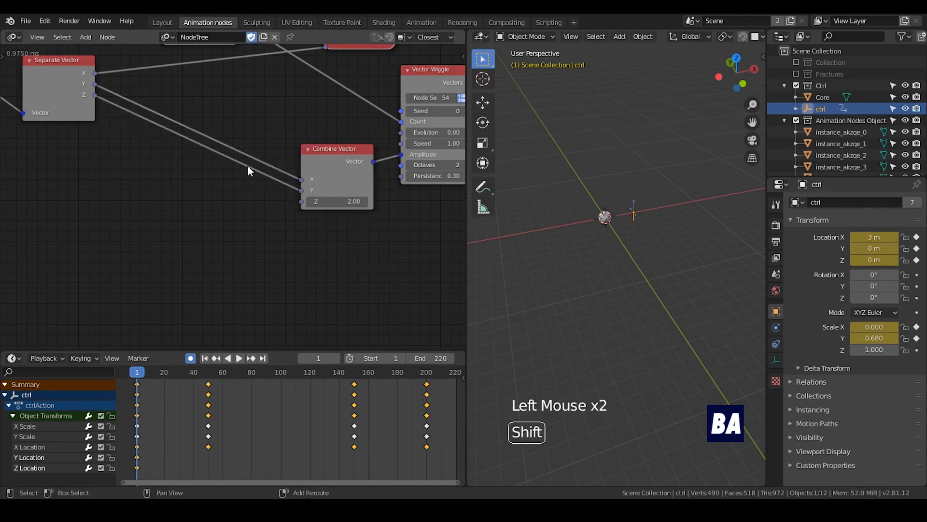
pyautogui.keyDown('shift'); pyautogui.moveTo(244, 158); pyautogui.dragTo(252, 176, button='right'); pyautogui.keyUp('shift')
pyautogui.moveTo(248, 168); pyautogui.dragTo(300, 203)
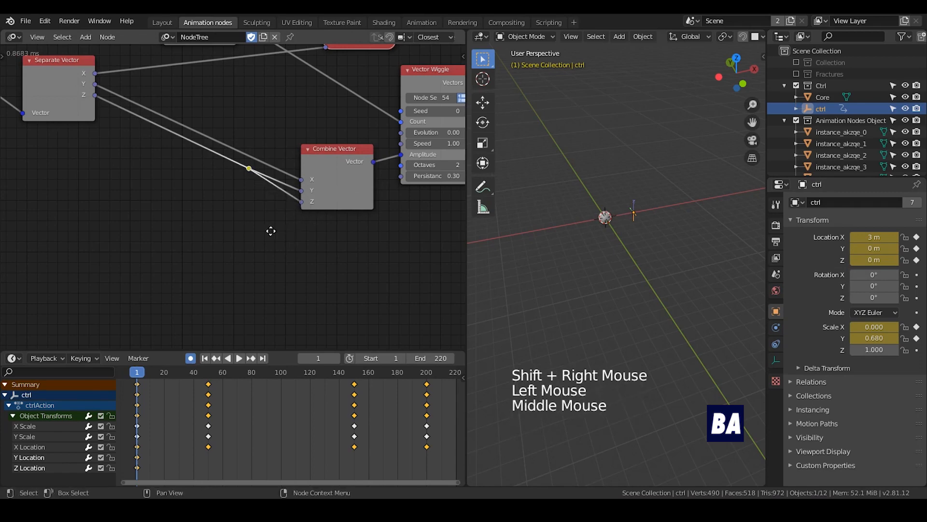
pyautogui.moveTo(269, 230); pyautogui.dragTo(243, 230, button='middle')
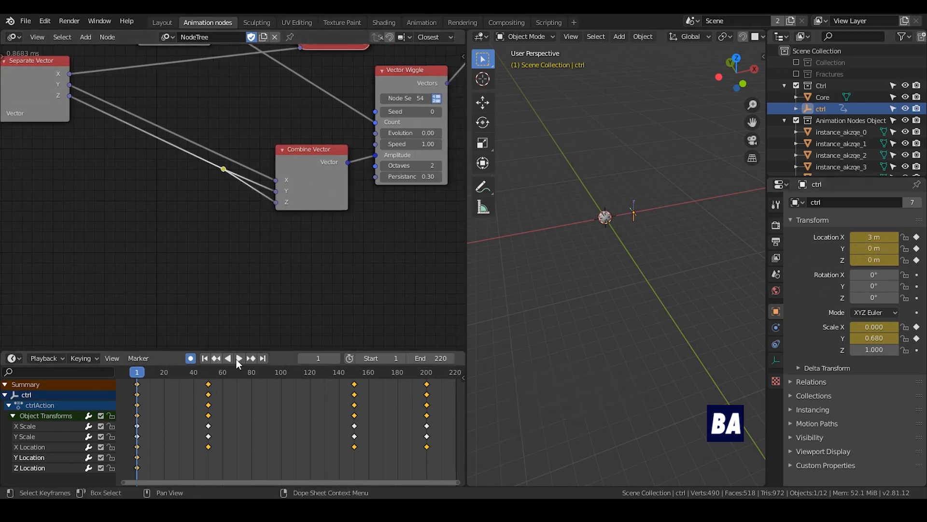
# - At frame 50, set the ctrl empty's Y location to 5 m and its Z location to 1.5 m
pyautogui.click(251, 359)
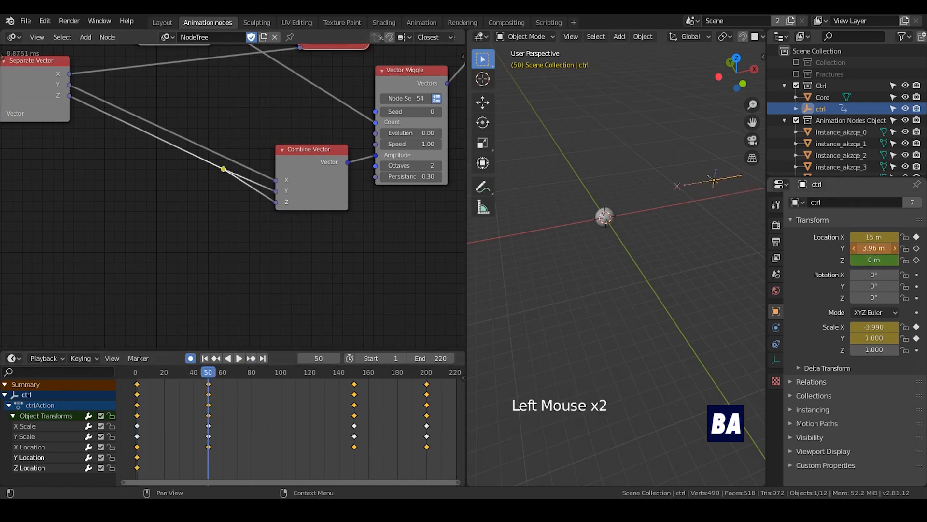
pyautogui.click(872, 248)
pyautogui.write('5')
pyautogui.press('Return')
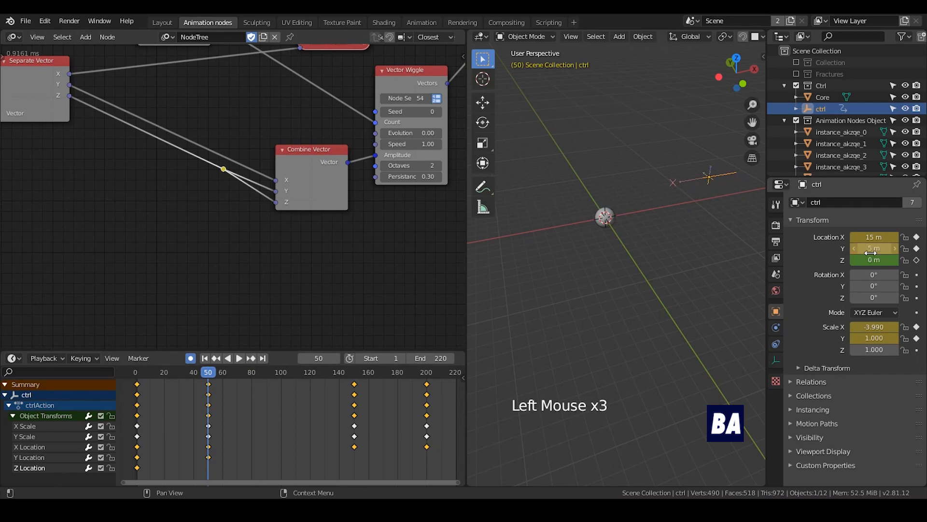
pyautogui.click(873, 261)
pyautogui.write('1.')
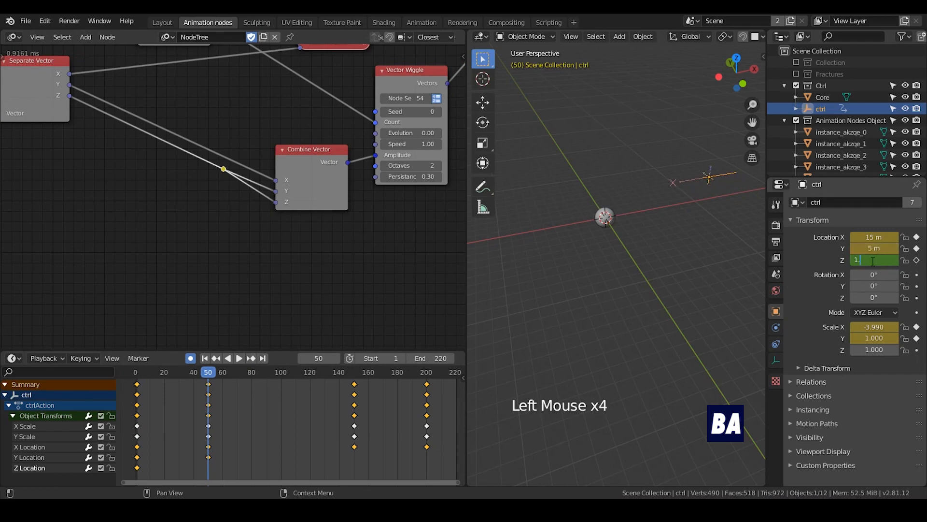
pyautogui.write('5')
pyautogui.press('Return')
pyautogui.moveTo(751, 235); pyautogui.dragTo(676, 227, button='middle')
pyautogui.scroll(2, 676, 227)
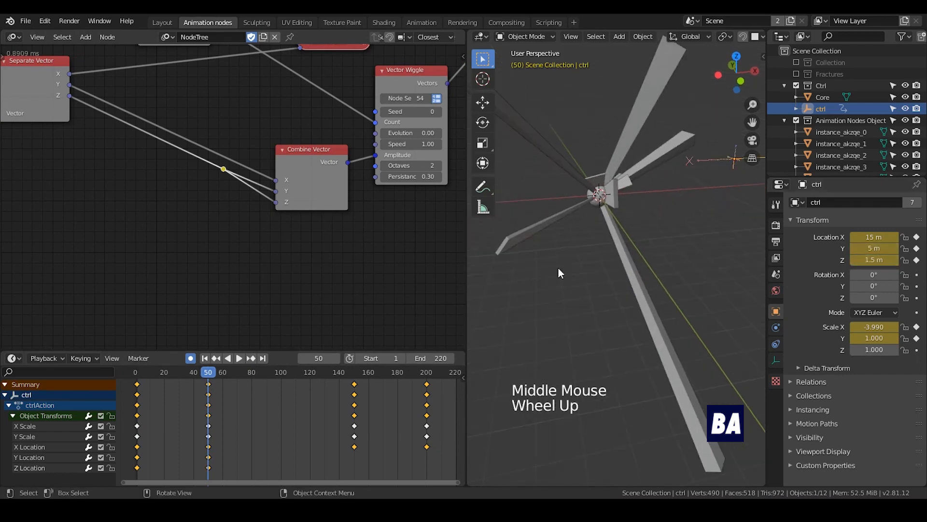
# - At frame 150, set the ctrl empty's Y location to 20 m
pyautogui.click(251, 358)
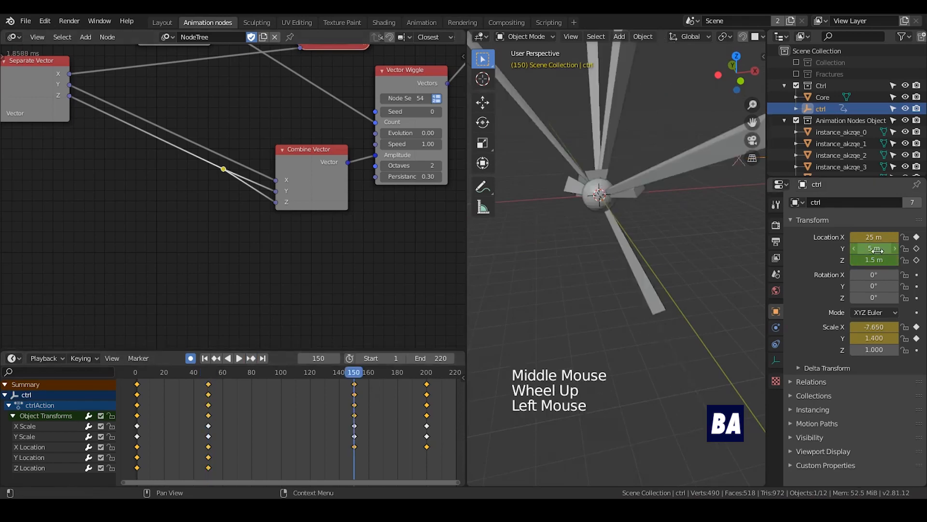
pyautogui.doubleClick(877, 248)
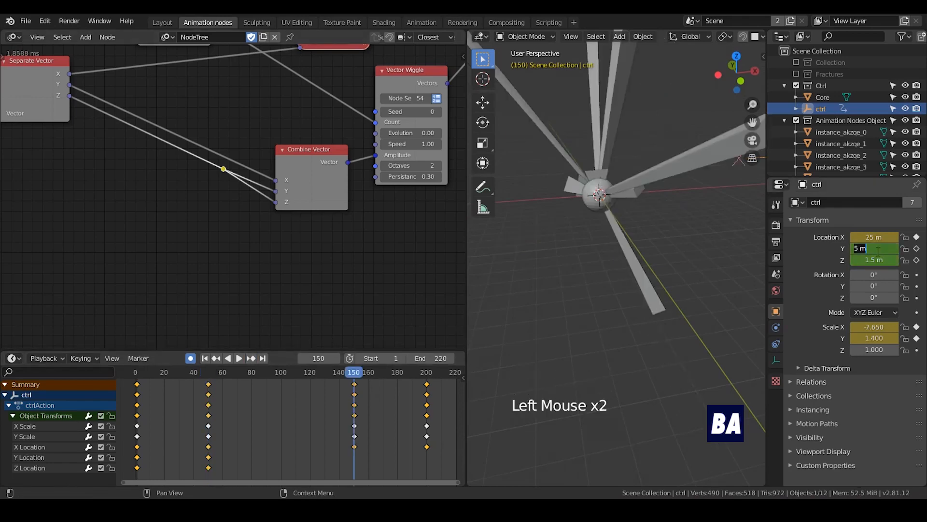
pyautogui.write('20')
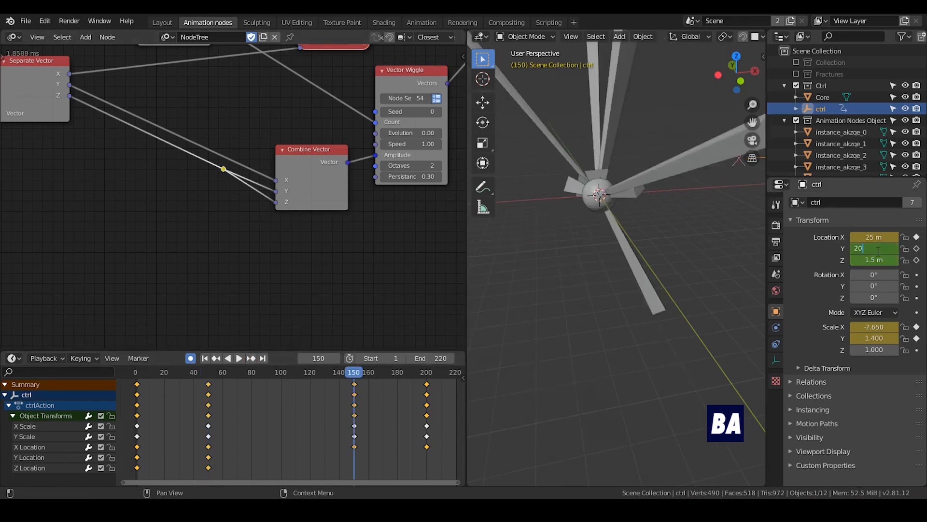
pyautogui.press('Return')
# - At frame 50, try Y locations of 20 m and 35 m for the ctrl empty, then set 25 m
pyautogui.click(208, 372)
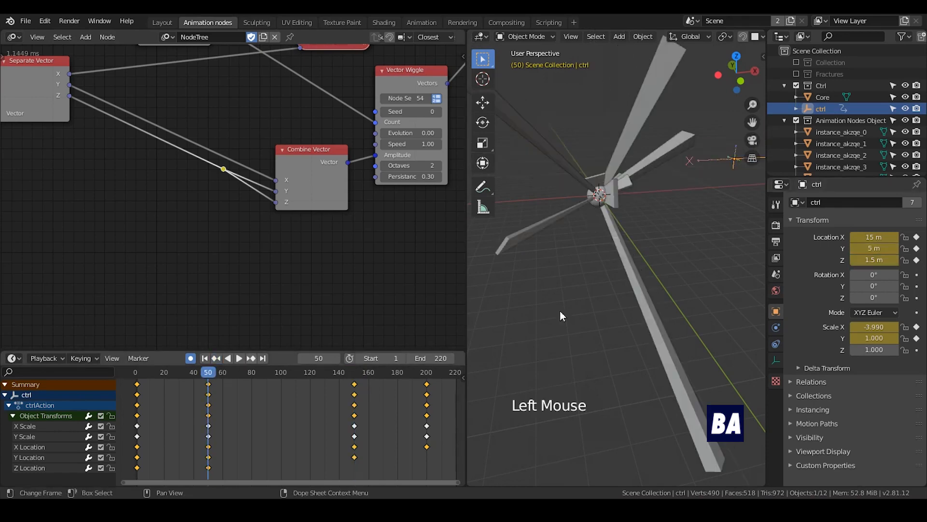
pyautogui.press('Return')
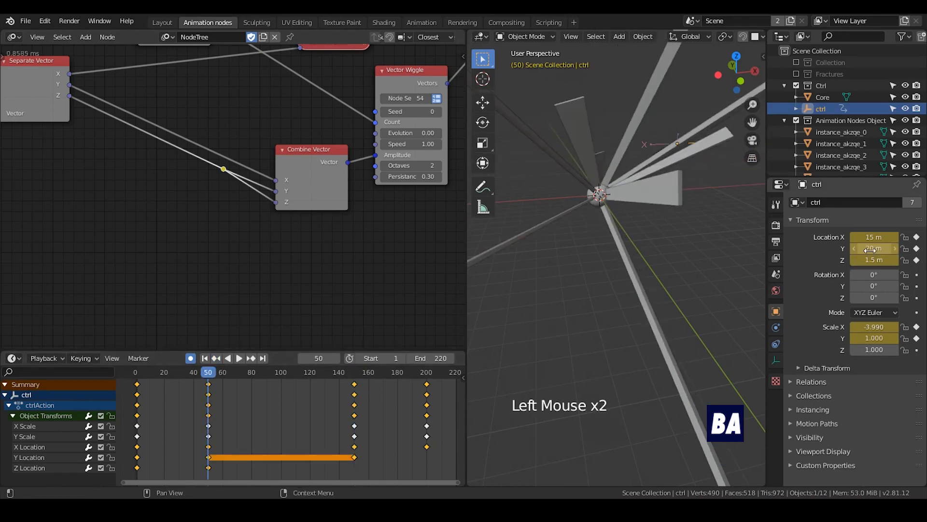
pyautogui.write('35')
pyautogui.press('Return')
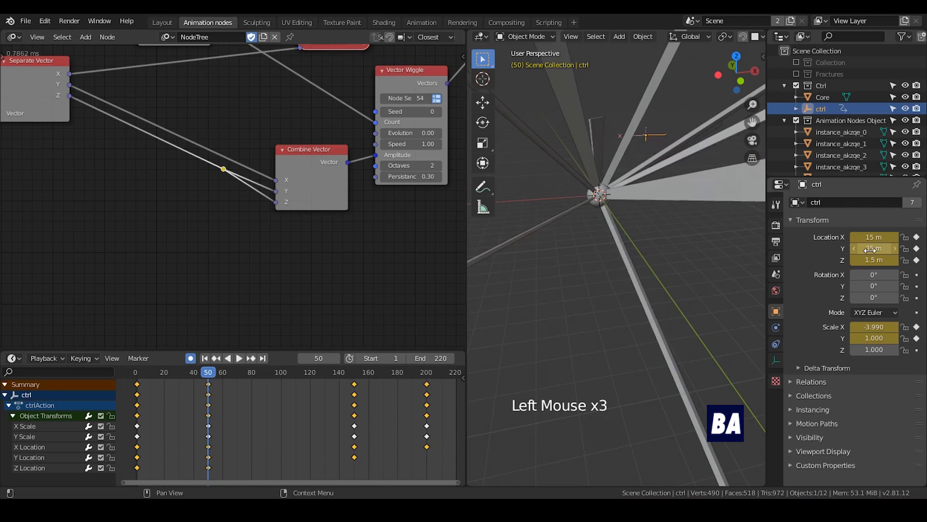
pyautogui.moveTo(617, 230); pyautogui.dragTo(640, 233, button='middle')
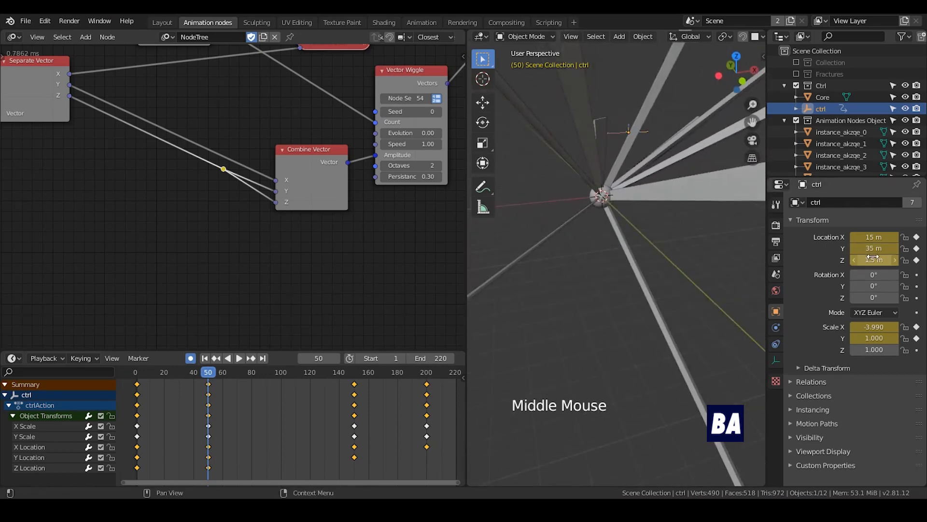
pyautogui.click(873, 249)
pyautogui.write('25')
pyautogui.press('Return')
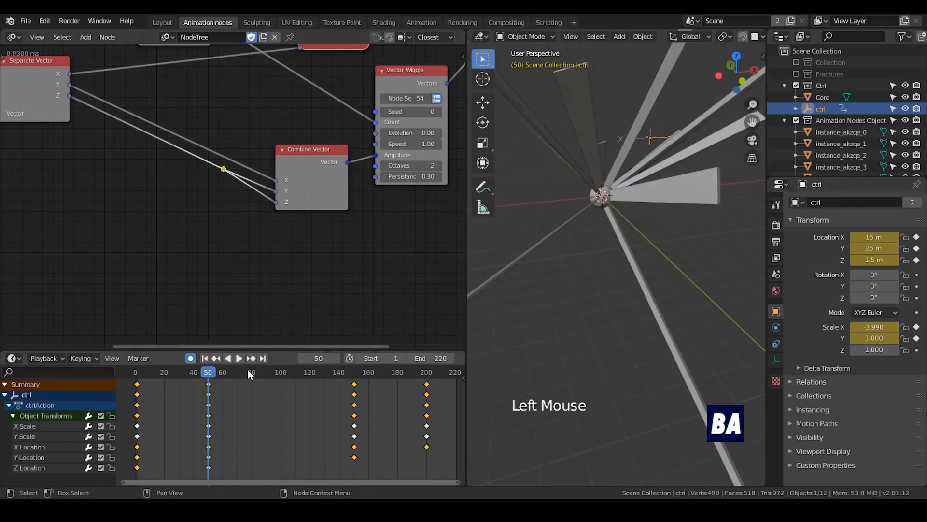
# - At frame 150, set the ctrl empty's Y location to 35 m and keyframe its Z location at 1.5 m
pyautogui.click(354, 372)
pyautogui.click(867, 249)
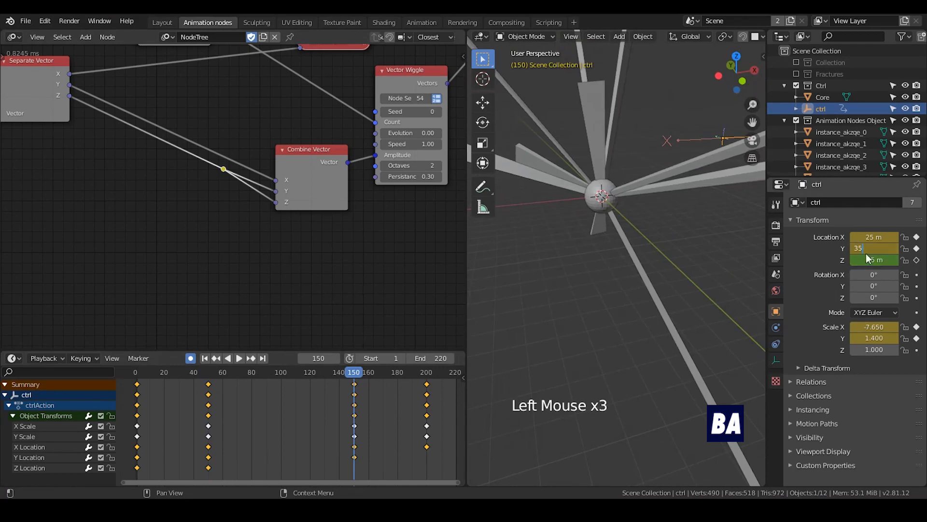
pyautogui.write('35')
pyautogui.press('Return')
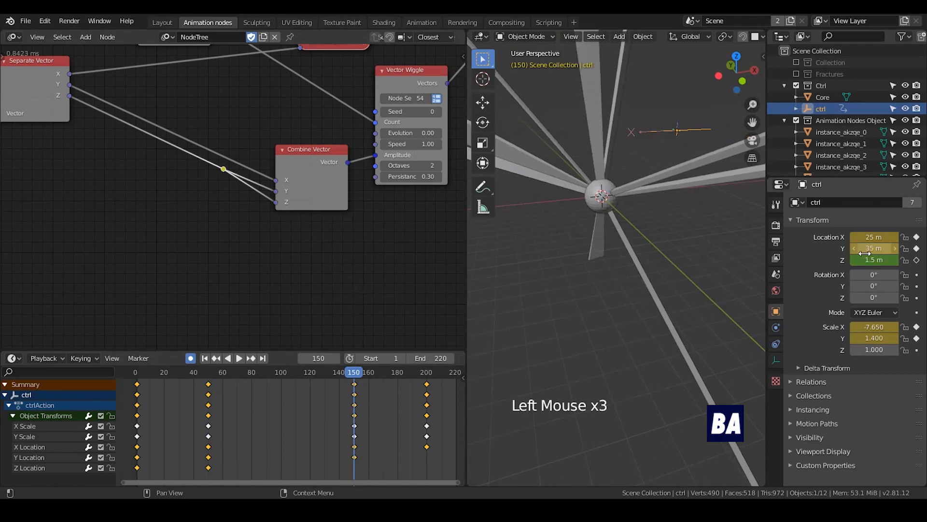
pyautogui.click(917, 260)
# - At frame 200, set the ctrl empty's Z location to 0 m
pyautogui.click(248, 358)
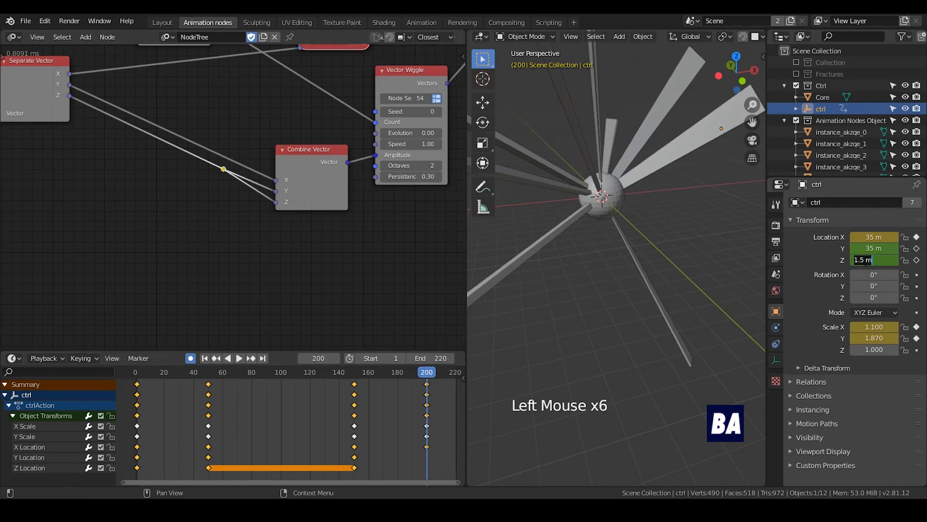
pyautogui.write('0')
pyautogui.press('Return')
# - Play the animation from the start to check how the light streaks grow and shrink around the core
pyautogui.moveTo(629, 218); pyautogui.dragTo(684, 194, button='middle')
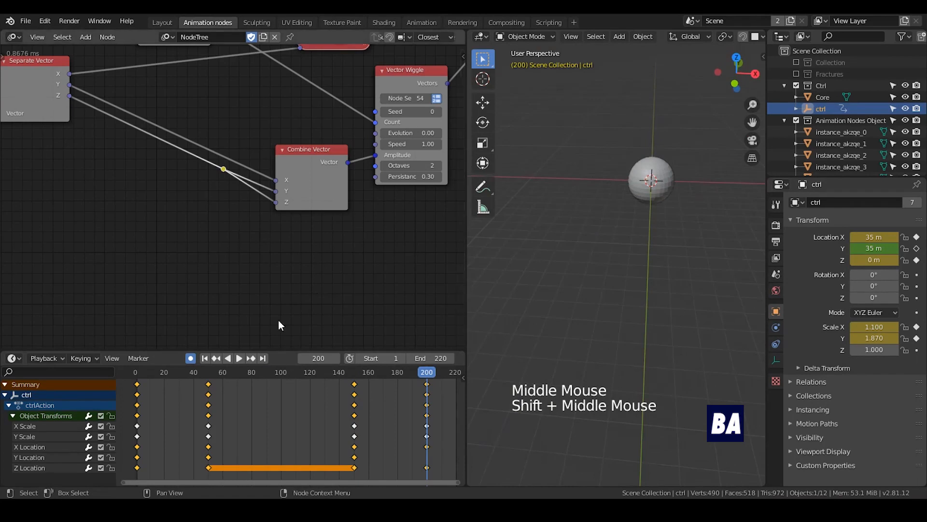
pyautogui.click(211, 358)
pyautogui.click(237, 357)
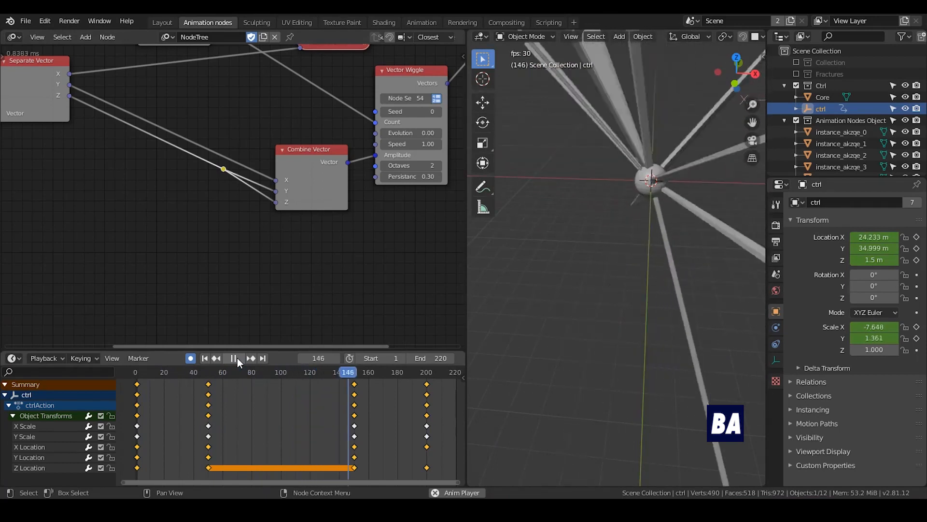
pyautogui.click(236, 358)
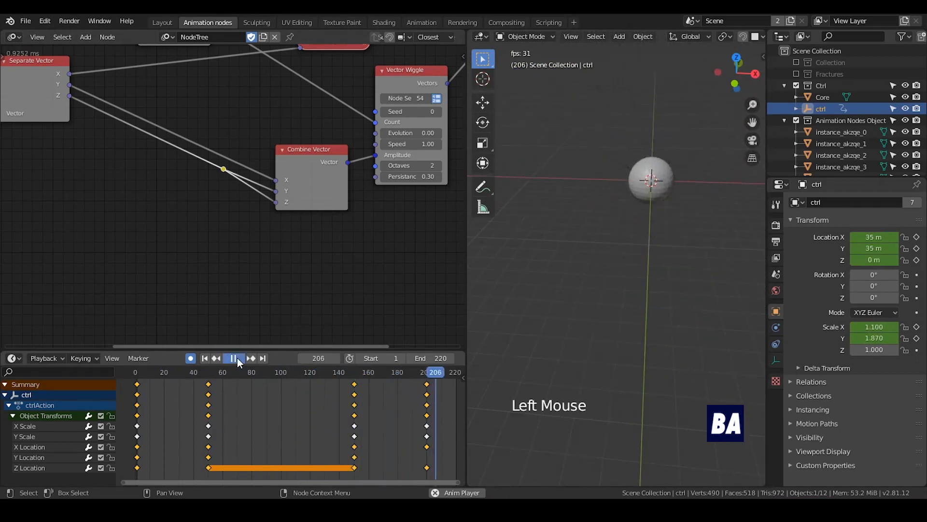
# - Enlarge the 3D viewport around the core and save the file
pyautogui.moveTo(353, 218); pyautogui.dragTo(246, 256, button='middle')
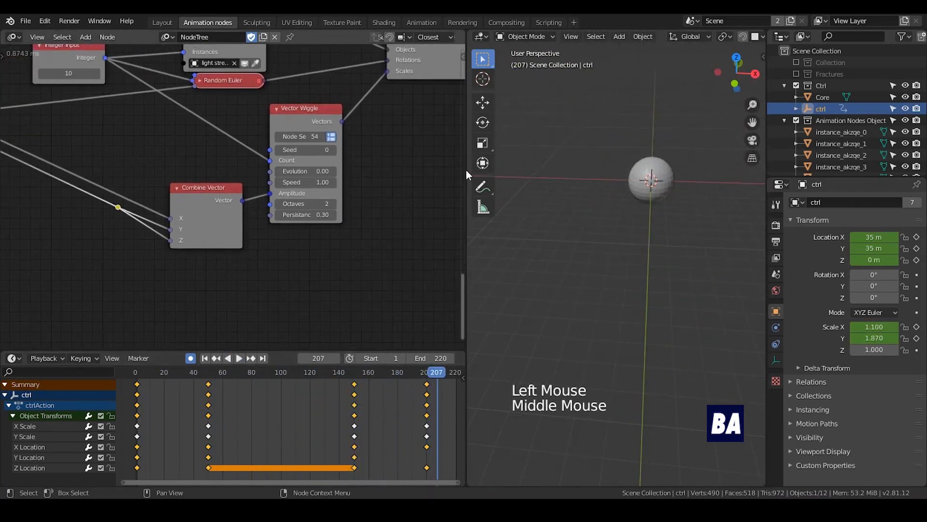
pyautogui.moveTo(466, 170); pyautogui.dragTo(213, 174)
pyautogui.moveTo(464, 168); pyautogui.dragTo(552, 89, button='middle')
pyautogui.click(552, 88)
pyautogui.hotkey('ctrl', 's')
# - Add a camera and move it along the Y axis to about -10.16 m
pyautogui.hotkey('shift', 'a')
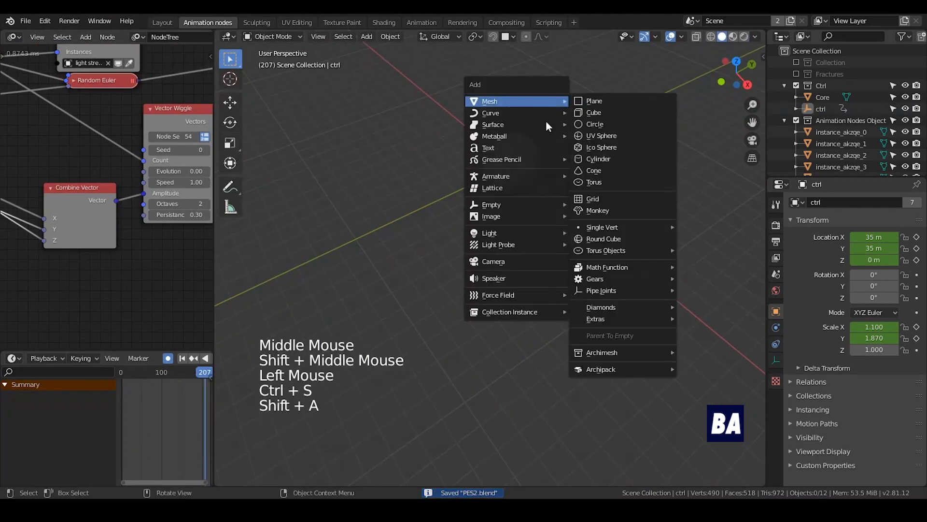
pyautogui.click(527, 261)
pyautogui.press('g')
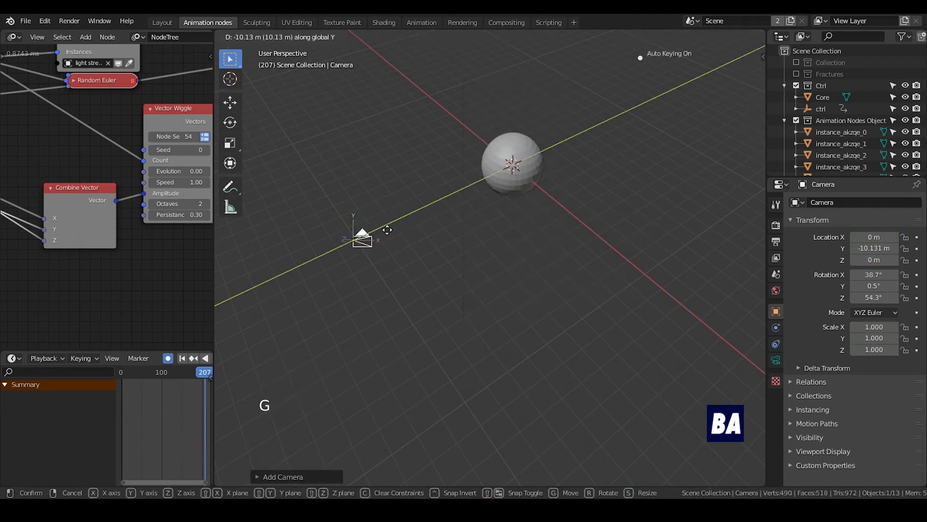
pyautogui.click(388, 230)
pyautogui.scroll(2, 442, 199)
pyautogui.keyDown('shift'); pyautogui.moveTo(405, 218); pyautogui.dragTo(384, 147, button='middle'); pyautogui.keyUp('shift')
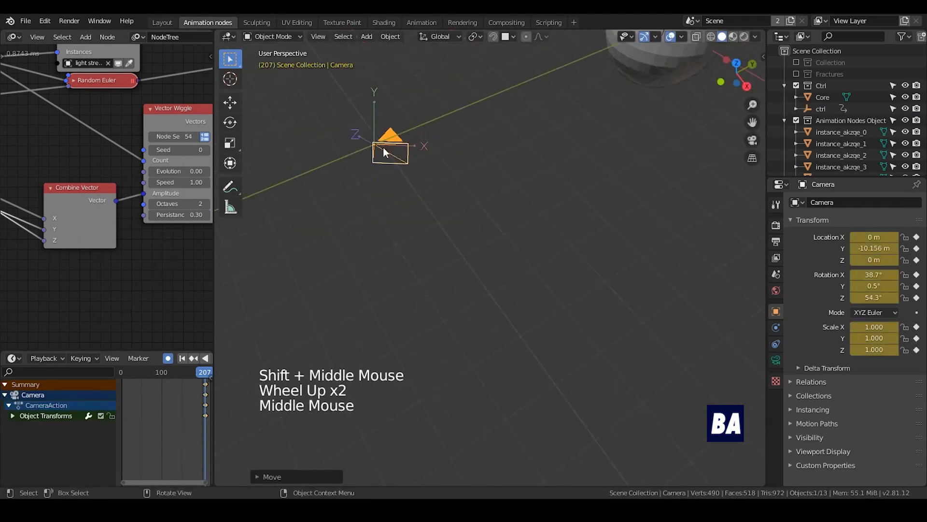
# - Clear the camera's rotation
pyautogui.hotkey('alt', 'r')
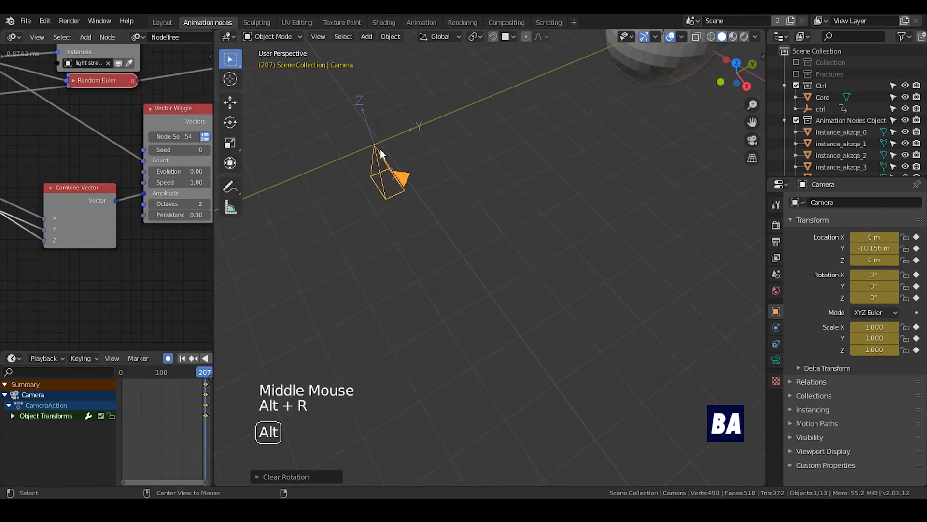
pyautogui.scroll(1, 433, 144)
pyautogui.moveTo(434, 144); pyautogui.dragTo(468, 125, button='middle')
pyautogui.scroll(-3, 457, 127)
pyautogui.scroll(1, 477, 115)
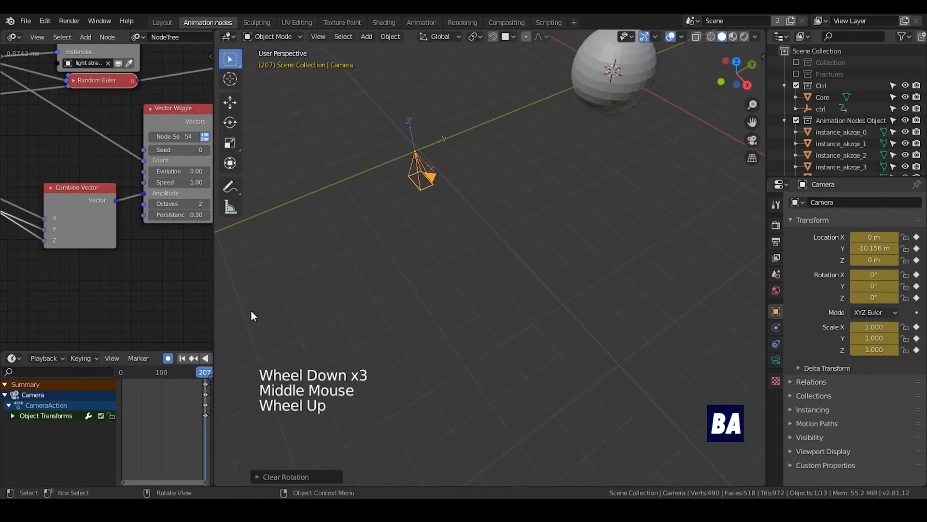
# - Delete the camera's keyframes at frame 207 and turn off auto keying
pyautogui.click(190, 399)
pyautogui.moveTo(191, 382); pyautogui.dragTo(212, 425)
pyautogui.press('x')
pyautogui.press('x')
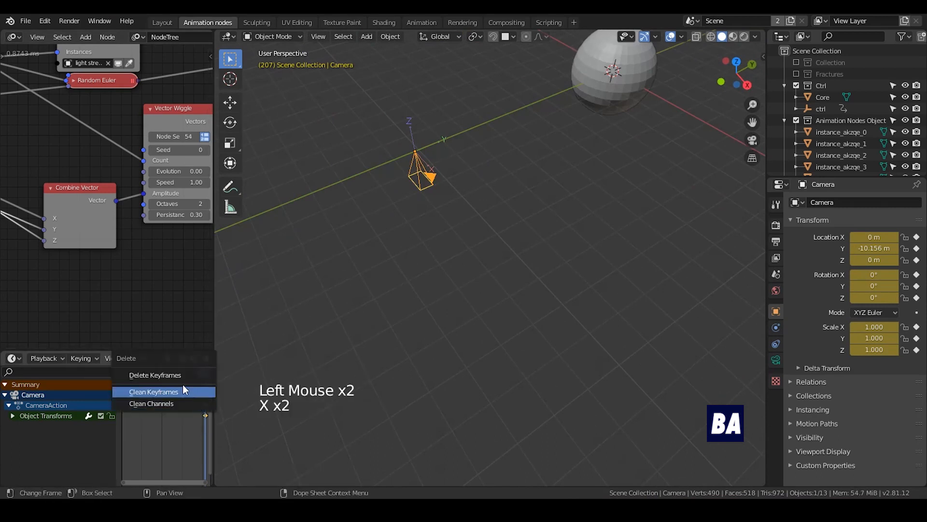
pyautogui.click(177, 374)
pyautogui.scroll(1, 411, 244)
pyautogui.moveTo(410, 244); pyautogui.dragTo(413, 232, button='middle')
pyautogui.scroll(-2, 444, 157)
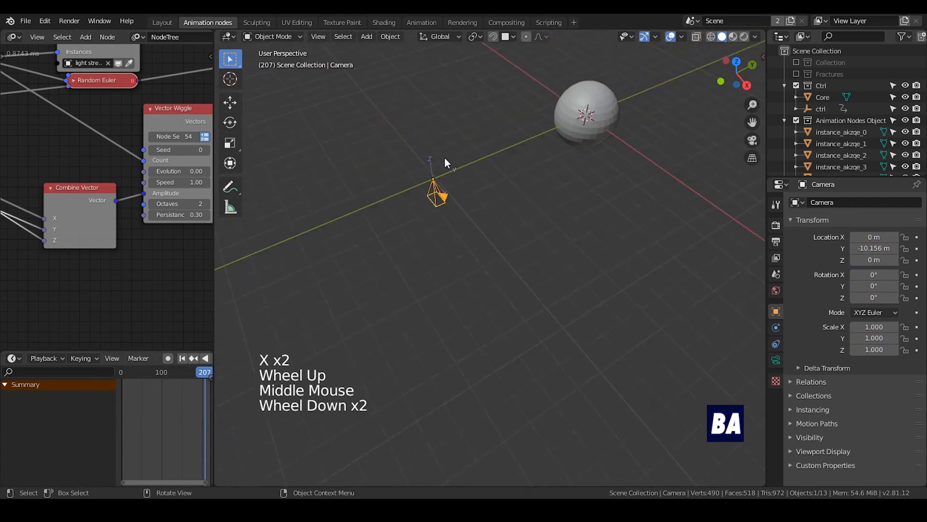
# - Rotate the camera 90° about X, look through it and move it back to about -22.26 m in Y
pyautogui.moveTo(444, 157); pyautogui.dragTo(488, 146, button='middle')
pyautogui.press('r')
pyautogui.press('x')
pyautogui.press('Return')
pyautogui.press('KP_0')
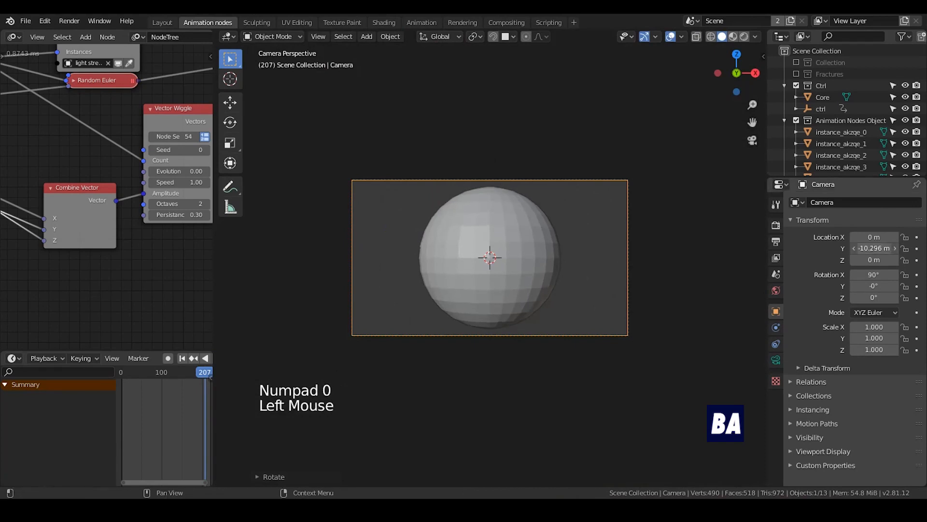
pyautogui.moveTo(874, 248); pyautogui.dragTo(724, 257)
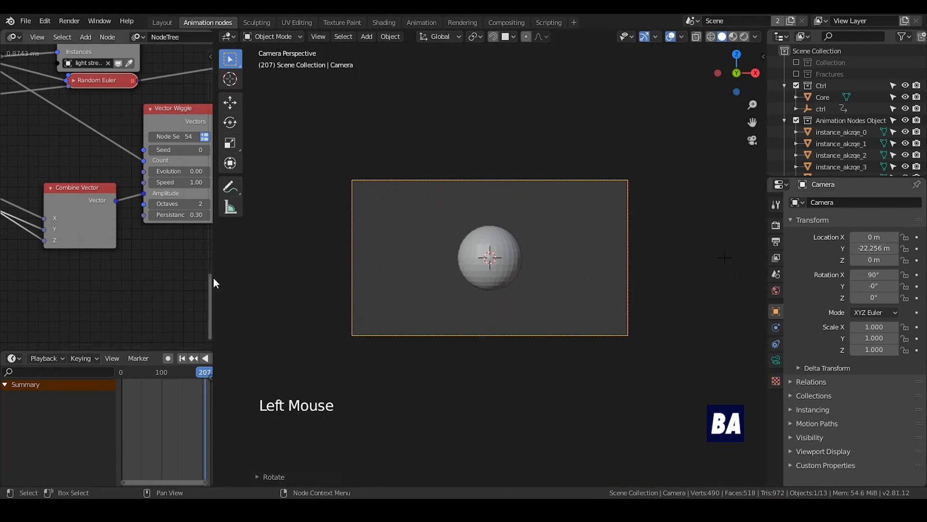
pyautogui.moveTo(245, 270); pyautogui.dragTo(338, 270)
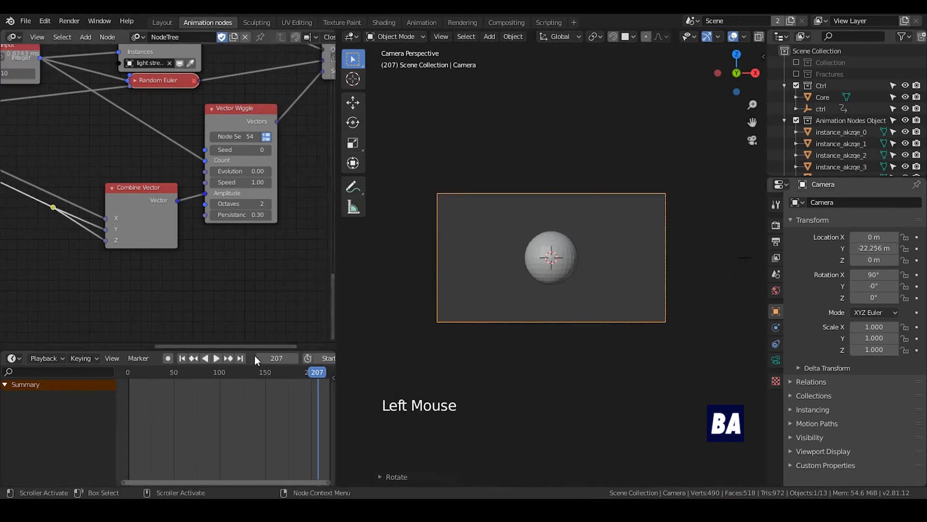
# - Play the animation from the start in the camera view and enable the Fractures collection
pyautogui.click(182, 359)
pyautogui.click(215, 358)
pyautogui.scroll(2, 516, 279)
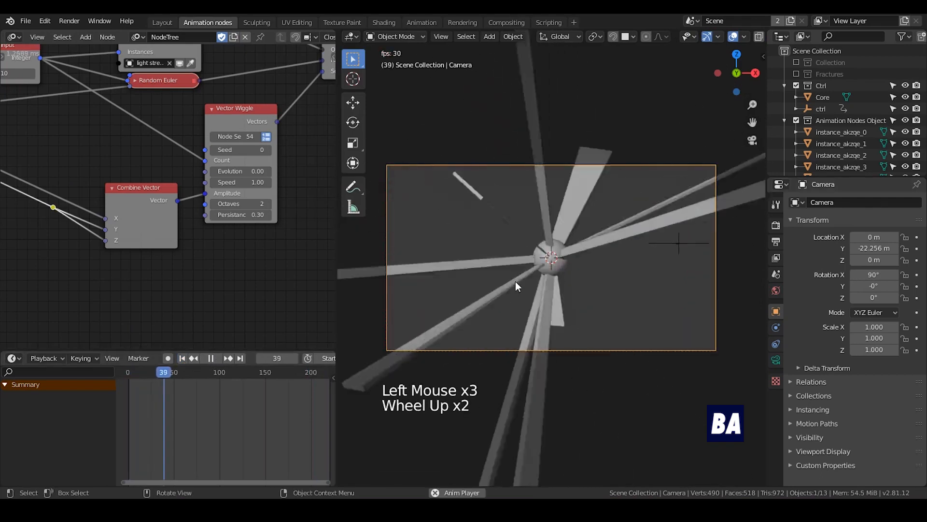
pyautogui.click(796, 74)
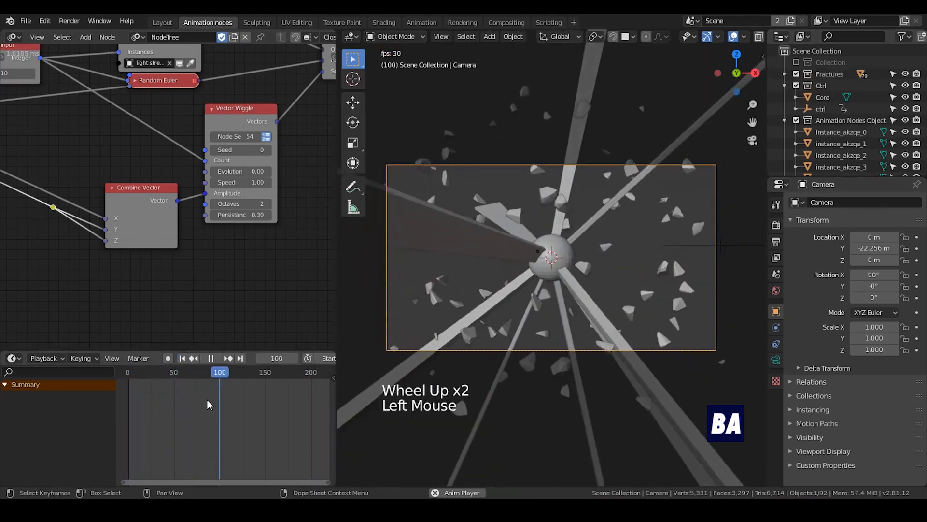
# - Replay the animation through the camera to check the fractures together with the light streaks, and save the file
pyautogui.click(206, 359)
pyautogui.click(182, 359)
pyautogui.click(215, 360)
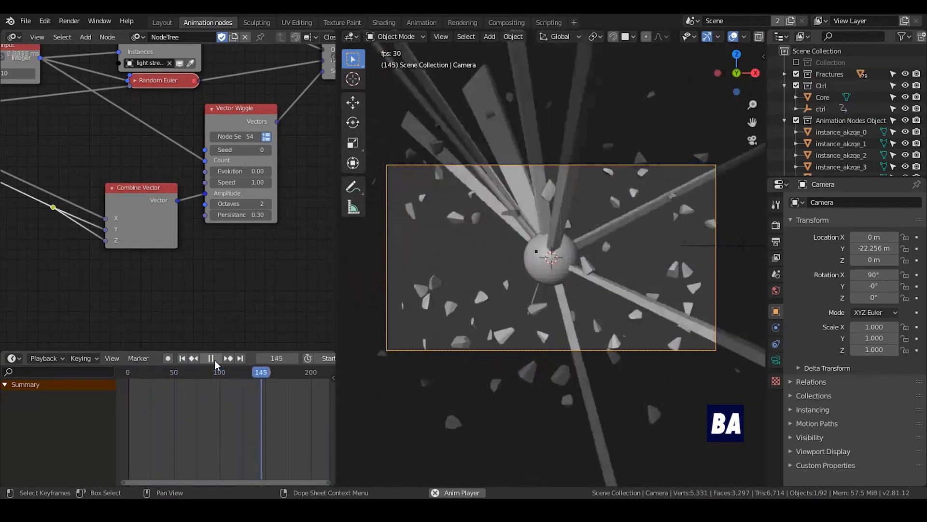
pyautogui.scroll(1, 214, 360)
pyautogui.click(214, 360)
pyautogui.click(182, 359)
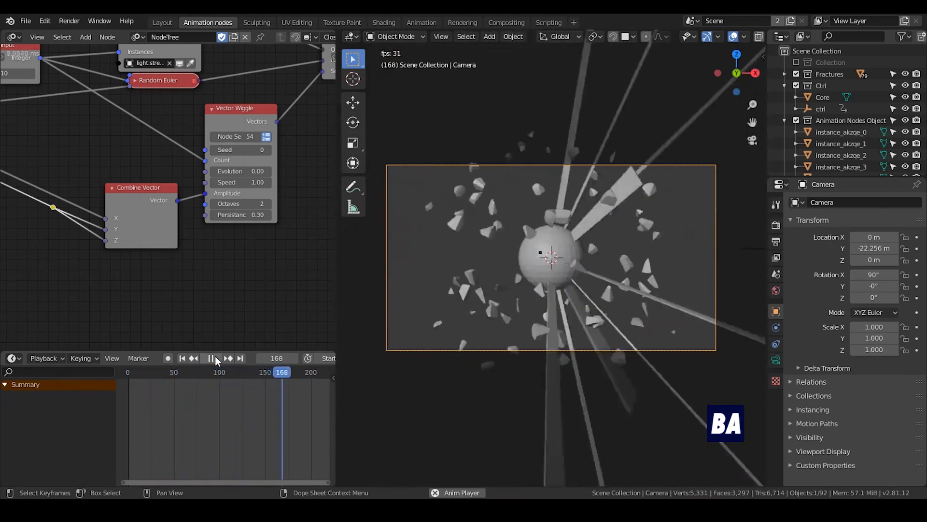
pyautogui.click(215, 360)
pyautogui.hotkey('ctrl', 's')
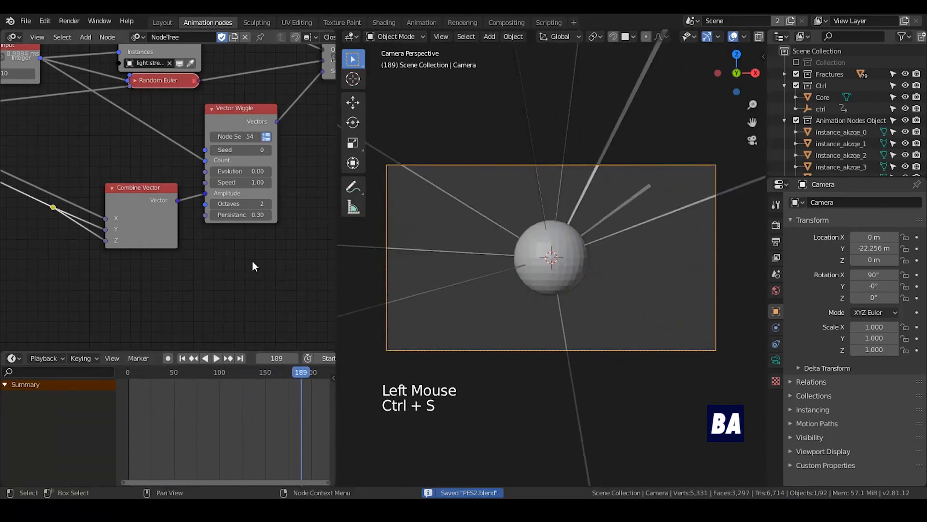
# - Tidy the node tree by moving the Combine Vector node and the reroute point feeding it
pyautogui.moveTo(274, 230); pyautogui.dragTo(227, 269, button='middle')
pyautogui.scroll(-3, 217, 273)
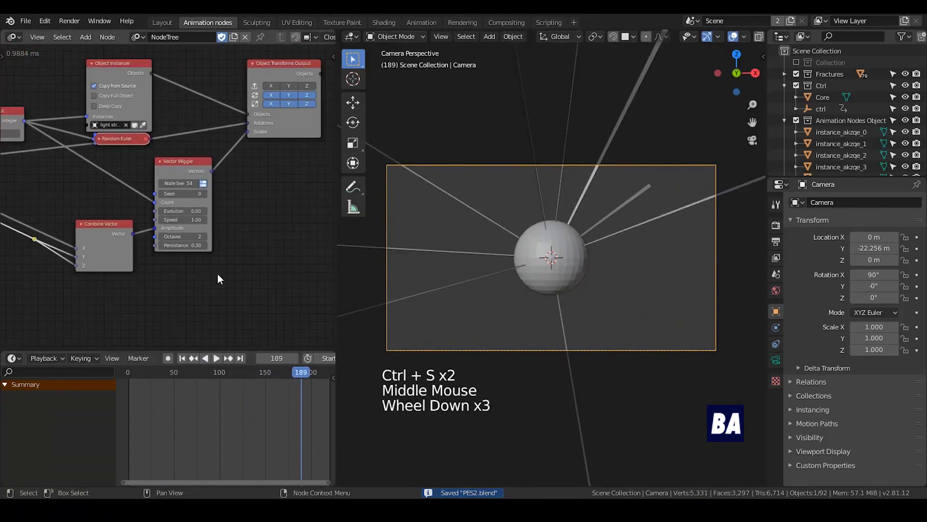
pyautogui.moveTo(113, 229); pyautogui.dragTo(102, 218)
pyautogui.moveTo(29, 243); pyautogui.dragTo(137, 225, button='middle')
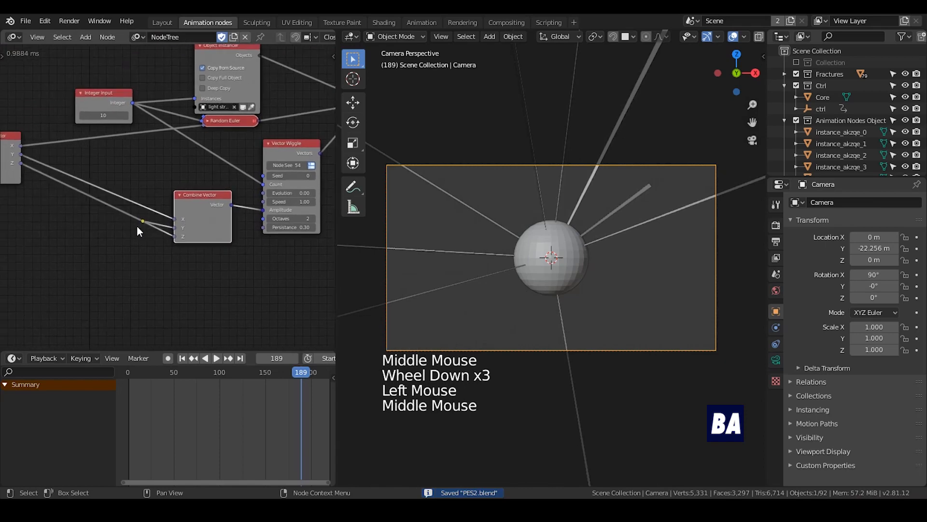
pyautogui.click(140, 221)
pyautogui.press('g')
pyautogui.click(179, 199)
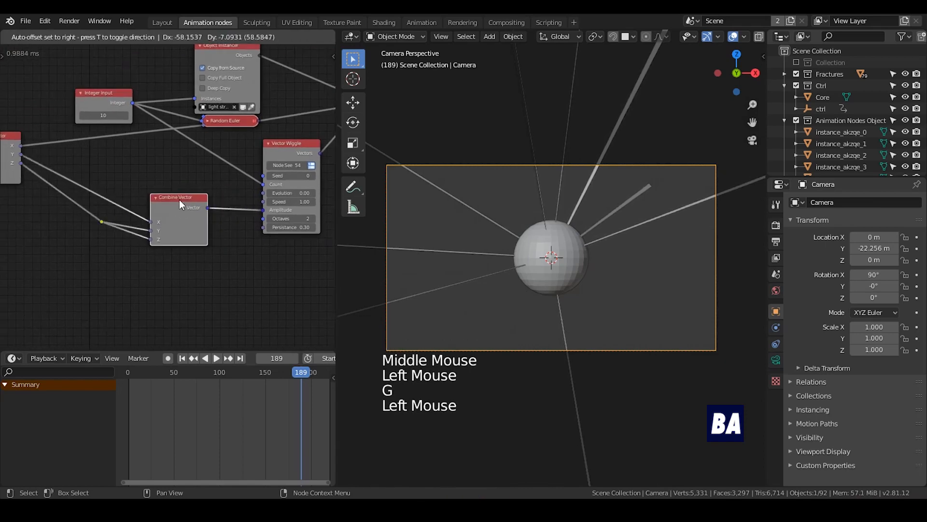
pyautogui.moveTo(178, 199); pyautogui.dragTo(150, 227, button='middle')
pyautogui.scroll(-2, 151, 227)
# - Go to frame 80 and view the exploding core and light streaks from outside the camera
pyautogui.moveTo(587, 216); pyautogui.dragTo(454, 268, button='middle')
pyautogui.scroll(-2, 582, 253)
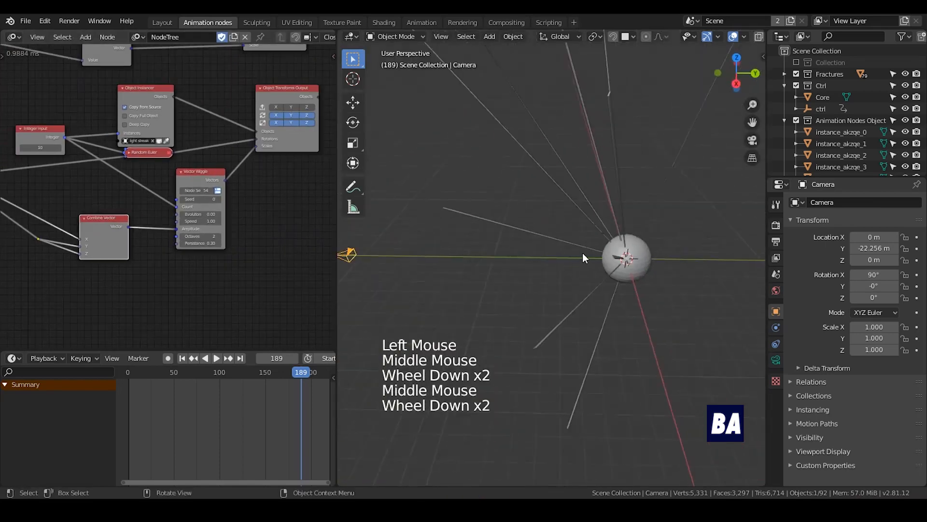
pyautogui.moveTo(582, 253); pyautogui.dragTo(580, 246, button='middle')
pyautogui.moveTo(161, 369); pyautogui.dragTo(201, 369)
pyautogui.moveTo(546, 268); pyautogui.dragTo(483, 271, button='middle')
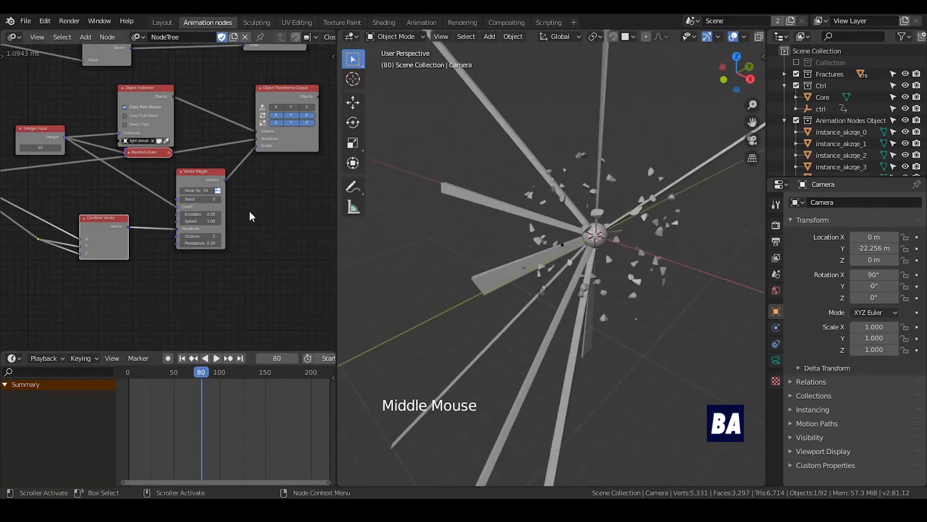
# - Widen the node editor and shift the Combine Vector and Vector Wiggle nodes away from the Object Transforms Output
pyautogui.scroll(3, 250, 211)
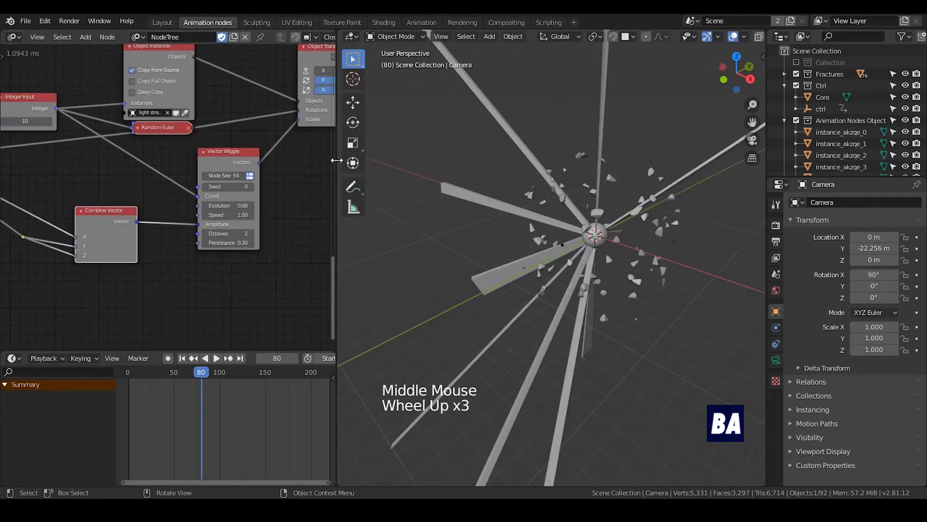
pyautogui.moveTo(337, 163); pyautogui.dragTo(483, 159)
pyautogui.click(302, 146)
pyautogui.scroll(3, 300, 196)
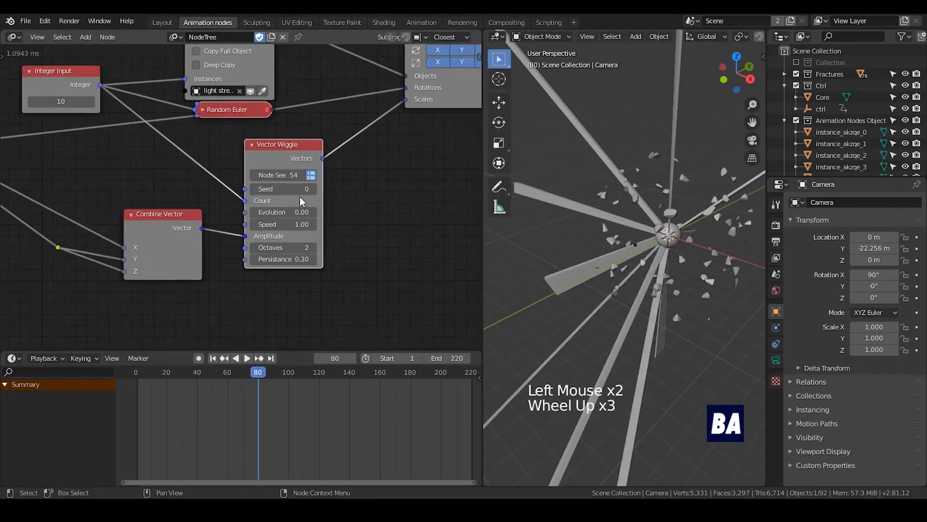
pyautogui.moveTo(300, 196); pyautogui.dragTo(314, 168, button='middle')
pyautogui.moveTo(206, 192); pyautogui.dragTo(188, 199)
pyautogui.click(307, 120)
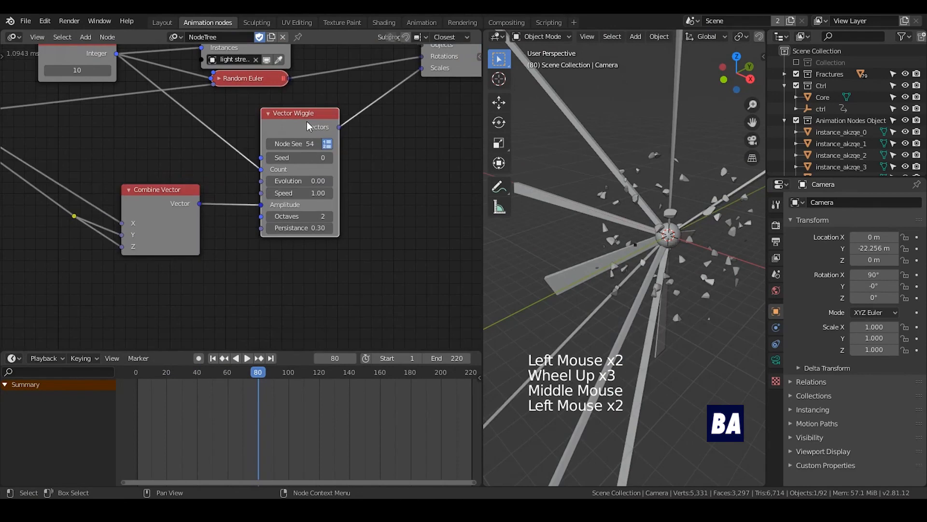
pyautogui.moveTo(306, 121); pyautogui.dragTo(283, 120)
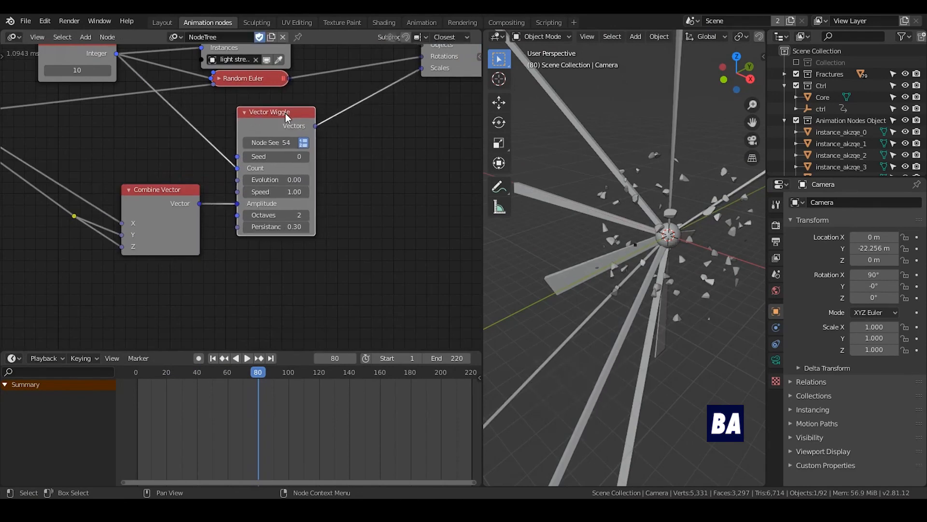
# - Attach a Viewer node to the Vector Wiggle's Vectors output and examine the listed scale vectors
pyautogui.press('w')
pyautogui.click(287, 184)
pyautogui.click(370, 161)
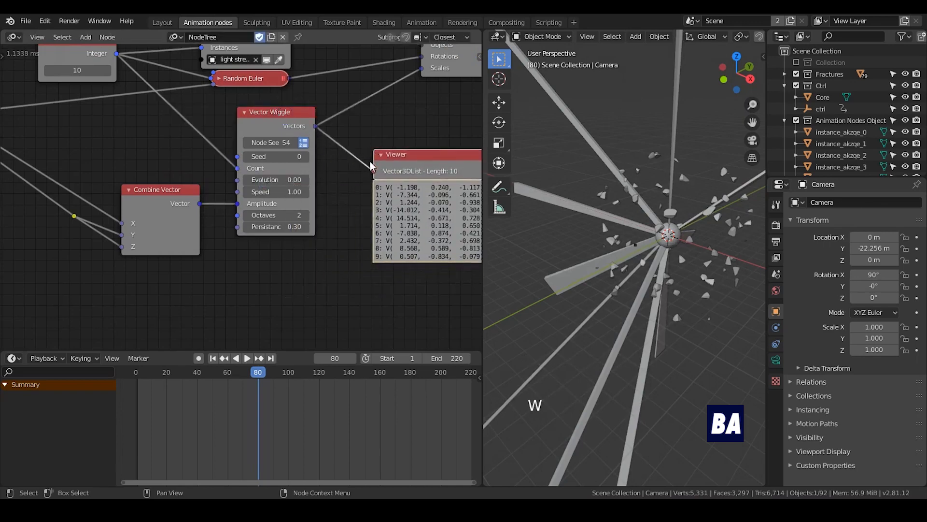
pyautogui.moveTo(370, 161); pyautogui.dragTo(272, 131, button='middle')
pyautogui.scroll(3, 348, 172)
pyautogui.moveTo(349, 172); pyautogui.dragTo(325, 169, button='middle')
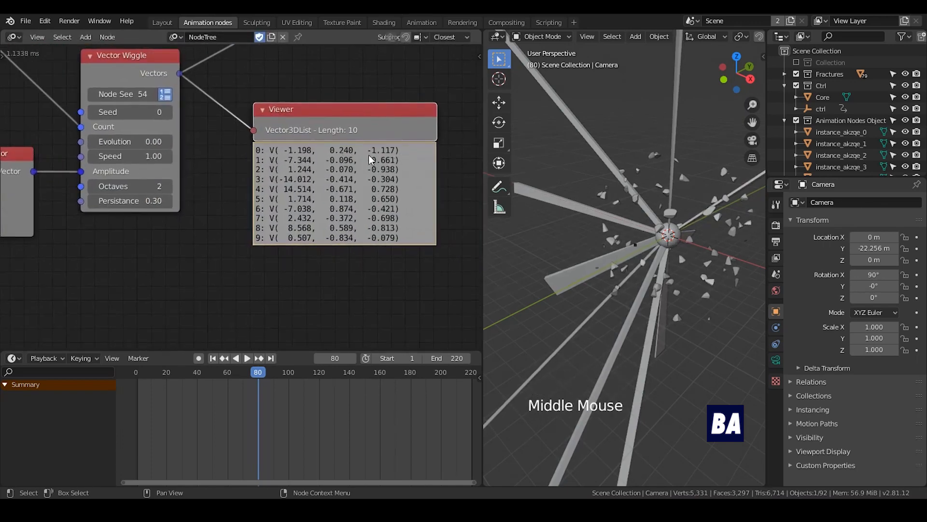
pyautogui.moveTo(365, 154); pyautogui.dragTo(372, 166, button='middle')
pyautogui.scroll(-3, 372, 165)
pyautogui.moveTo(284, 201); pyautogui.dragTo(333, 180, button='middle')
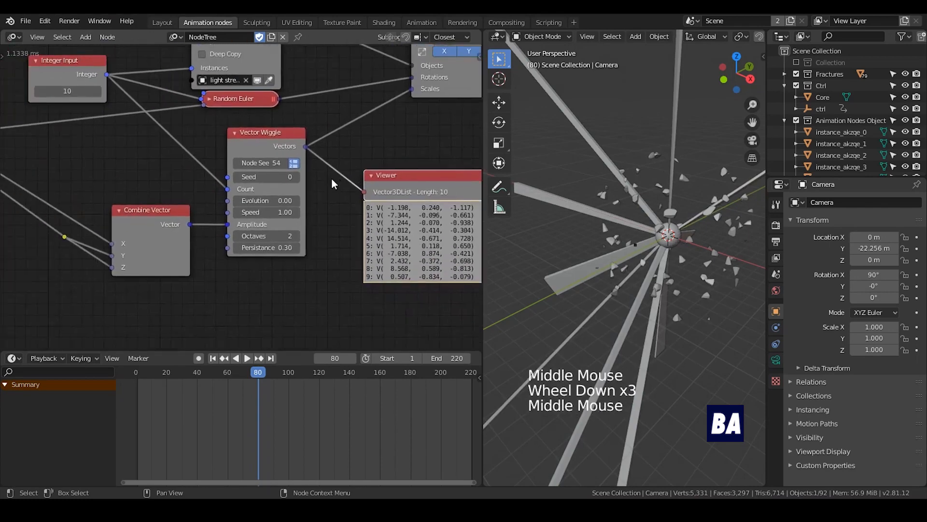
# - Duplicate the Separate Vector node and feed it with the Vector Wiggle's Vectors output
pyautogui.scroll(-3, 332, 184)
pyautogui.click(6, 150)
pyautogui.hotkey('shift', 'd')
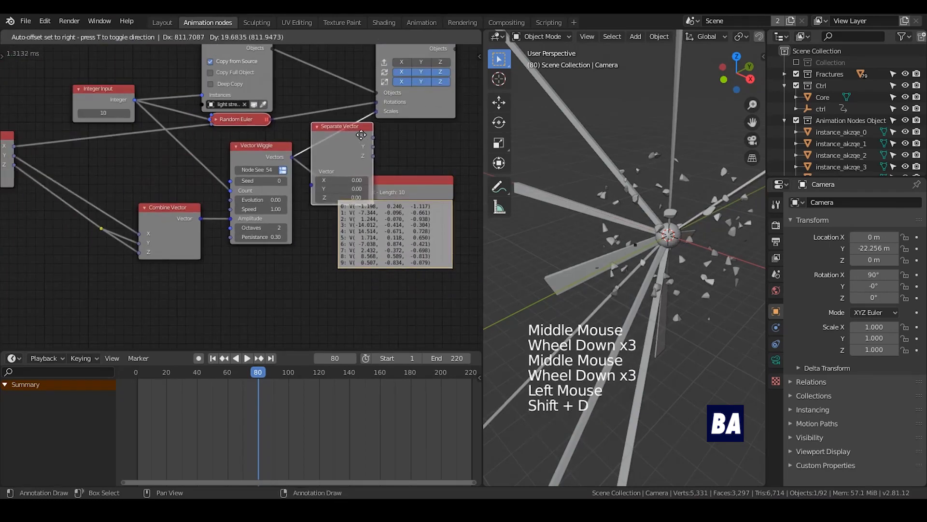
pyautogui.click(360, 132)
pyautogui.moveTo(376, 160); pyautogui.dragTo(354, 163, button='middle')
# - Duplicate the Combine Vector node beside the new Separate Vector and move the Object Transforms Output farther away
pyautogui.click(132, 221)
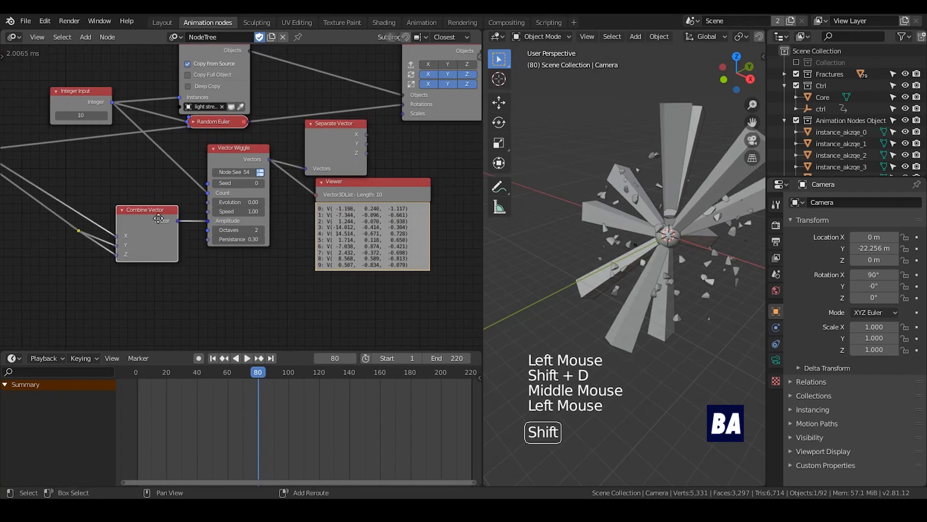
pyautogui.hotkey('shift', 'd')
pyautogui.click(402, 147)
pyautogui.moveTo(403, 147); pyautogui.dragTo(287, 173, button='middle')
pyautogui.moveTo(355, 65); pyautogui.dragTo(442, 46)
pyautogui.scroll(3, 260, 169)
# - Link the separated X to X and Y to both Y and Z of the new Combine Vector, connect it to Scales, and save
pyautogui.click(253, 166)
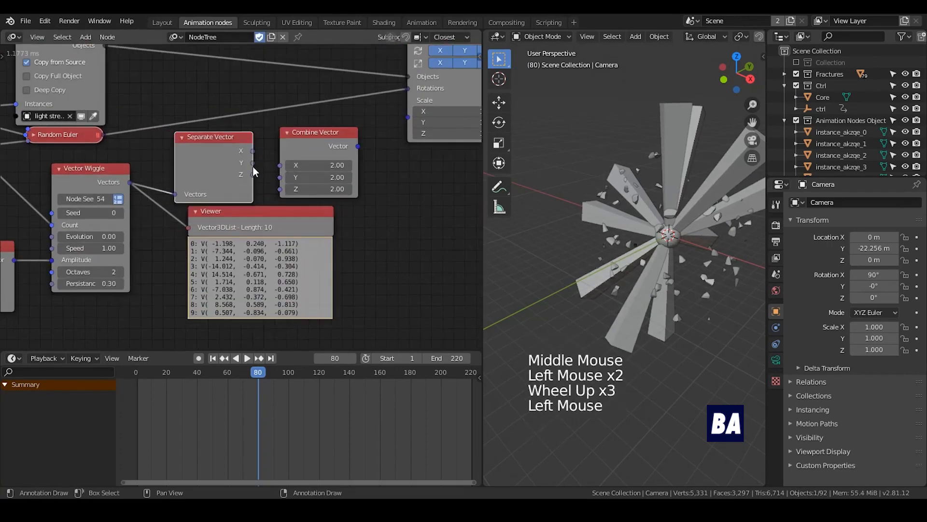
pyautogui.moveTo(252, 163); pyautogui.dragTo(283, 189)
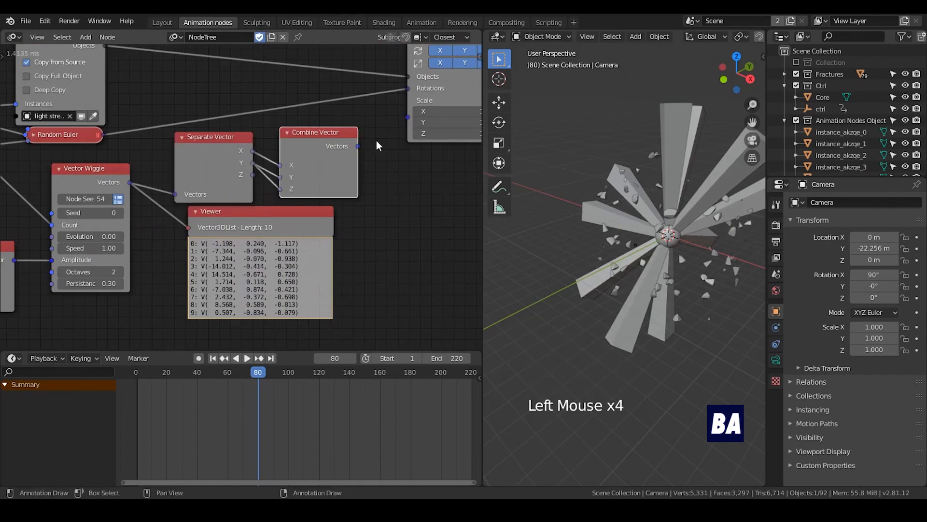
pyautogui.moveTo(358, 146); pyautogui.dragTo(412, 120)
pyautogui.hotkey('ctrl', 's')
pyautogui.moveTo(428, 207); pyautogui.dragTo(383, 188, button='middle')
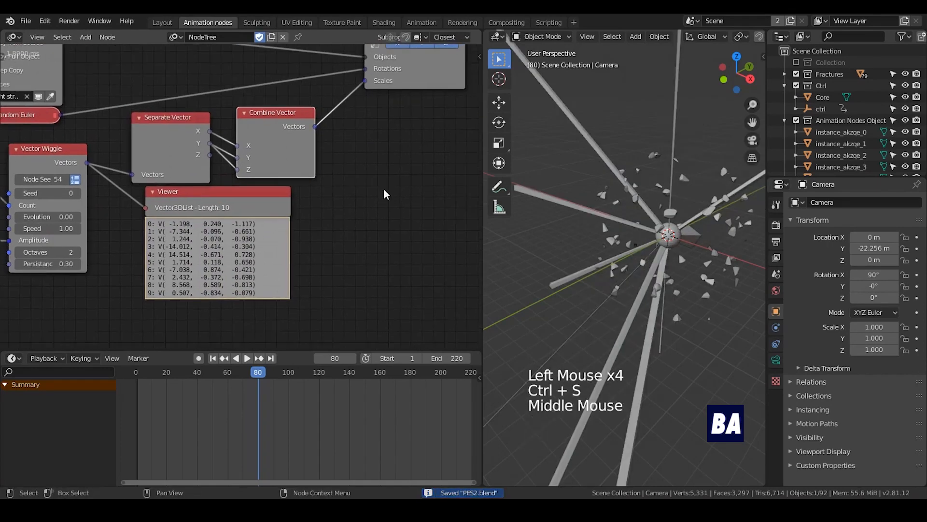
# - Play the animation from the start to check the light streaks' new scaling
pyautogui.click(213, 358)
pyautogui.click(247, 358)
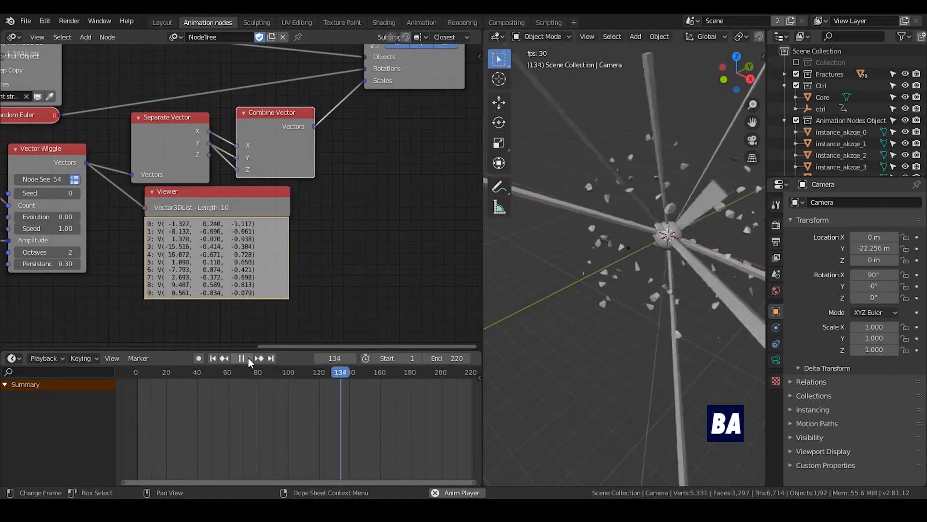
pyautogui.click(248, 358)
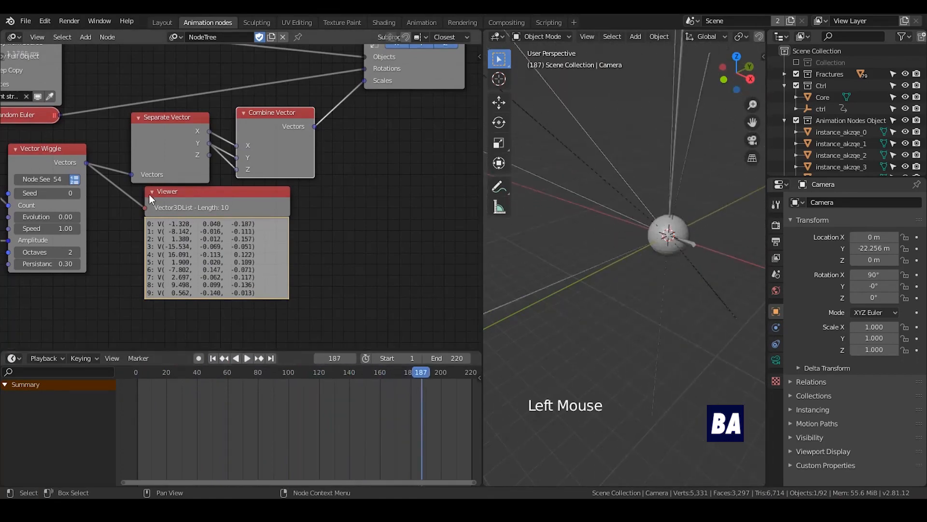
# - Delete the Viewer node and go to frame 122 to inspect the light streaks around the core up close
pyautogui.doubleClick(165, 193)
pyautogui.press('x')
pyautogui.moveTo(226, 231); pyautogui.dragTo(187, 194, button='middle')
pyautogui.moveTo(587, 226); pyautogui.dragTo(638, 211, button='middle')
pyautogui.scroll(7, 636, 245)
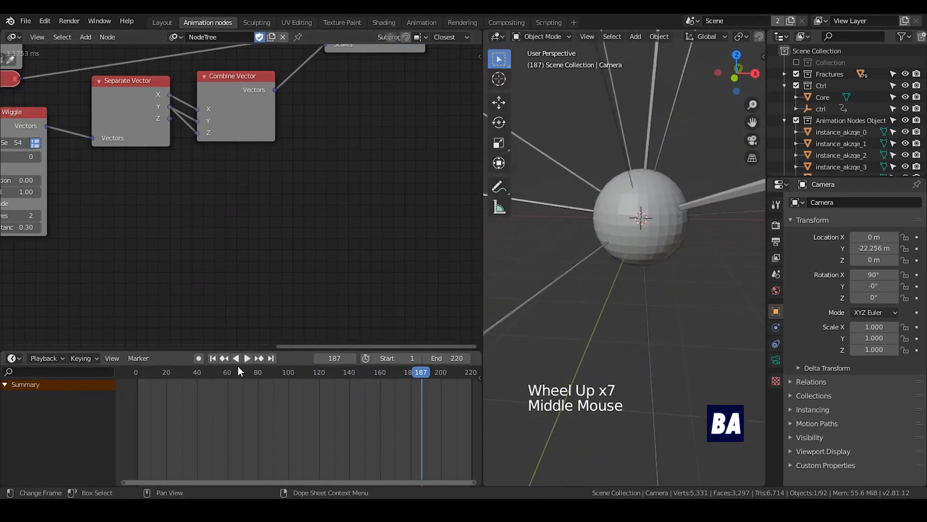
pyautogui.moveTo(296, 373); pyautogui.dragTo(322, 370)
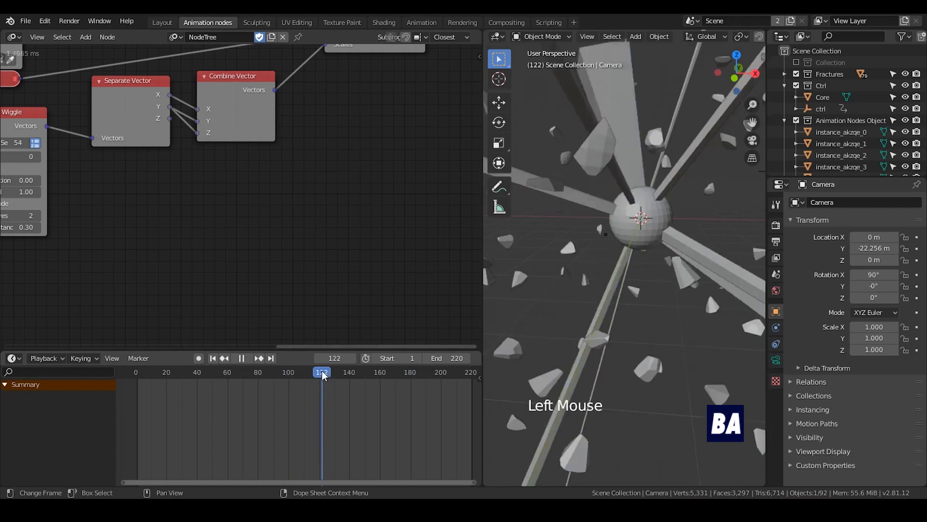
# - Enable the source Collection, select the light streak object and inspect its mesh in Edit Mode, saving the file
pyautogui.click(797, 62)
pyautogui.click(845, 77)
pyautogui.click(839, 85)
pyautogui.click(839, 76)
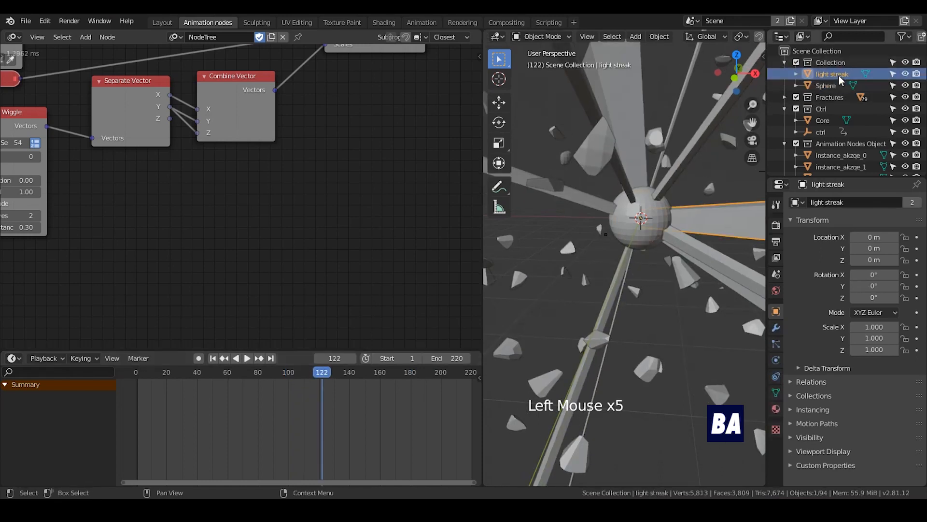
pyautogui.moveTo(710, 166)
pyautogui.keyDown('shift'); pyautogui.mouseDown(button='middle')
pyautogui.moveTo(671, 205)
pyautogui.moveTo(700, 177)
pyautogui.moveTo(666, 184)
pyautogui.moveTo(698, 186)
pyautogui.moveTo(707, 207)
pyautogui.moveTo(702, 215)
pyautogui.moveTo(686, 209)
pyautogui.mouseUp(button='middle'); pyautogui.keyUp('shift')
pyautogui.scroll(-2, 673, 201)
pyautogui.hotkey('ctrl', 's')
pyautogui.scroll(-3, 690, 195)
pyautogui.press('Tab')
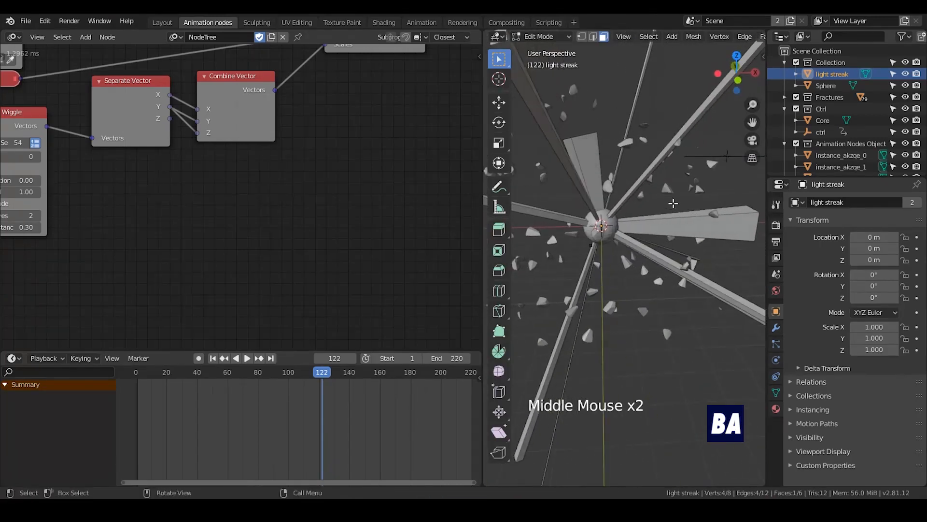
pyautogui.press('Tab')
# - Hide the source Collection and play the animation from the start through the camera in a widened 3D viewport
pyautogui.press('KP_0')
pyautogui.moveTo(482, 289); pyautogui.dragTo(299, 290)
pyautogui.click(182, 358)
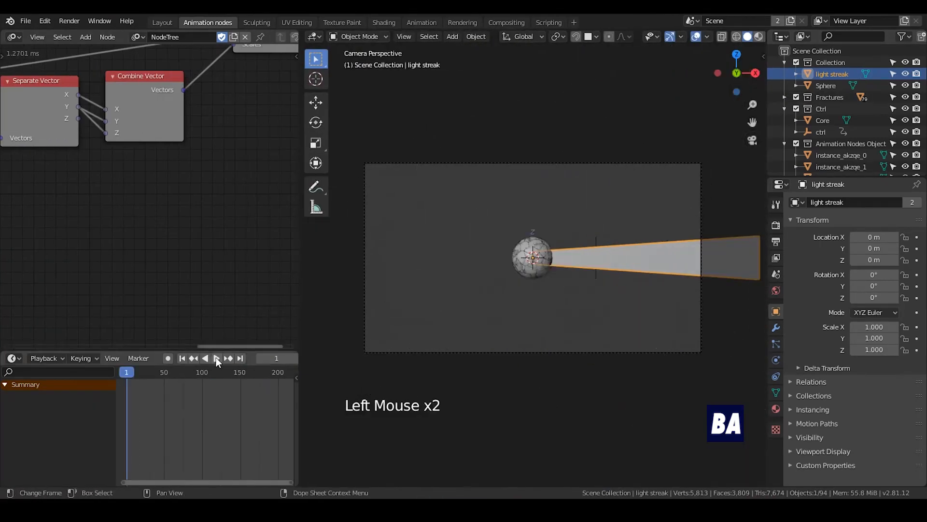
pyautogui.click(217, 359)
pyautogui.click(796, 62)
pyautogui.click(211, 360)
# - Set the Vector Wiggle node's Seed to 2 to get a different streak pattern
pyautogui.moveTo(33, 227); pyautogui.dragTo(275, 220, button='middle')
pyautogui.moveTo(29, 222); pyautogui.dragTo(158, 215, button='middle')
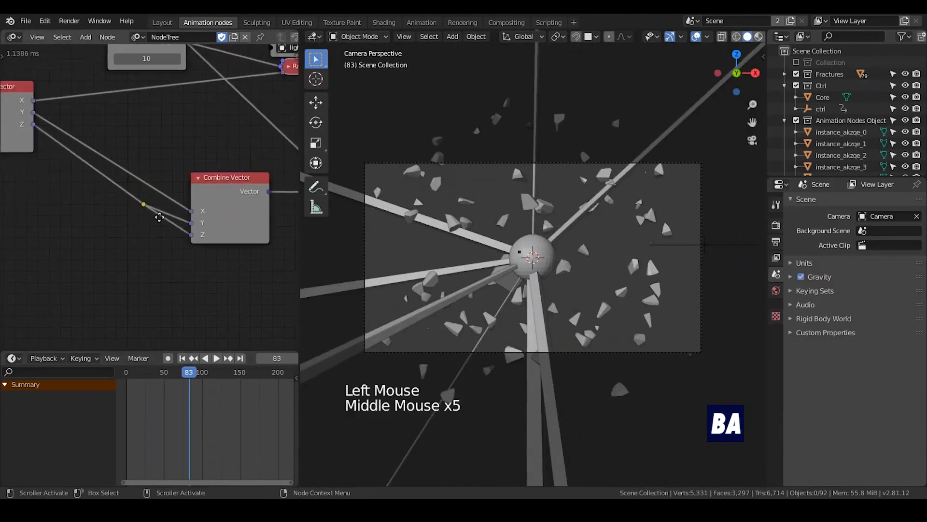
pyautogui.moveTo(258, 238); pyautogui.dragTo(68, 244, button='middle')
pyautogui.scroll(-2, 92, 259)
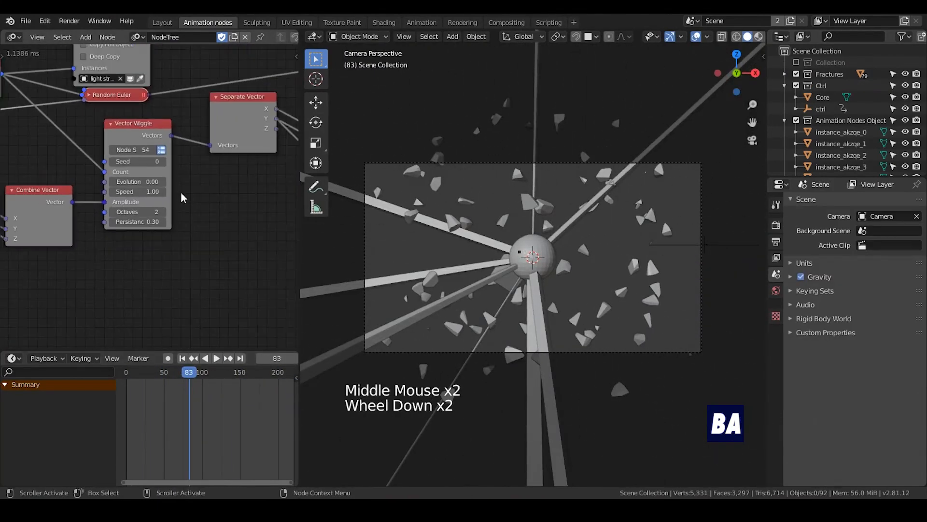
pyautogui.click(163, 162)
pyautogui.click(163, 162)
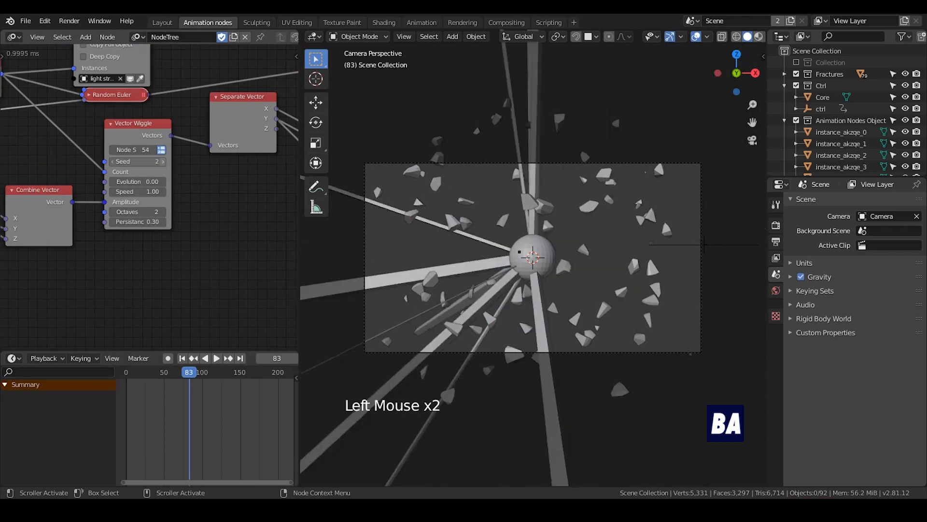
pyautogui.click(163, 162)
pyautogui.click(115, 162)
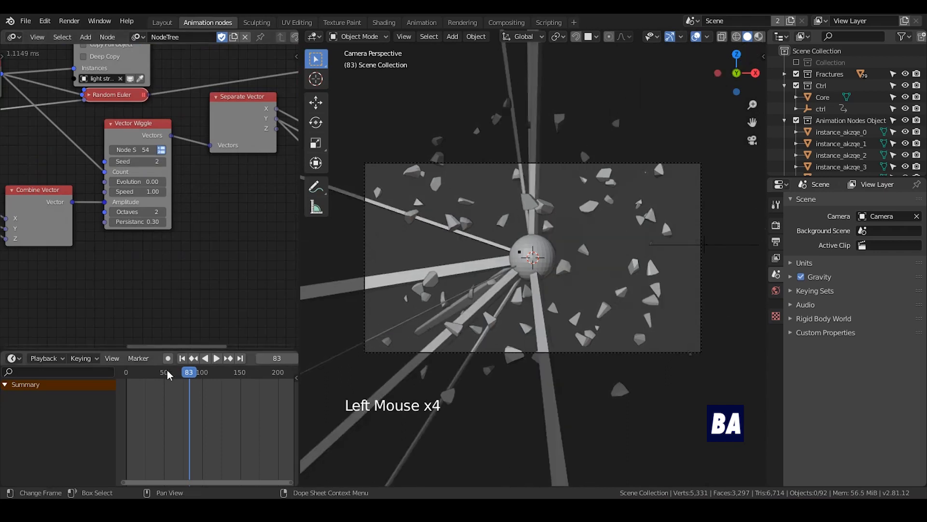
# - Play the animation from the start to check the new streak seed, and return to frame 1
pyautogui.click(182, 358)
pyautogui.click(216, 358)
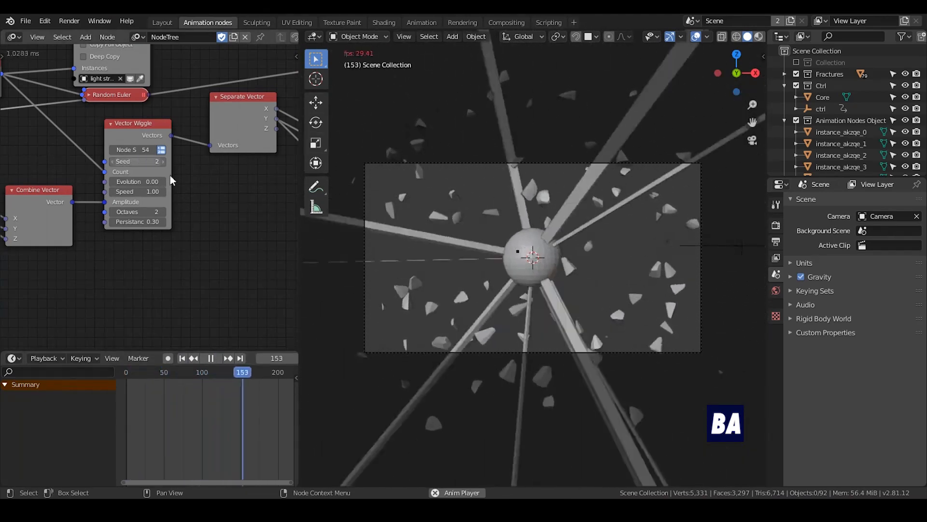
pyautogui.click(210, 358)
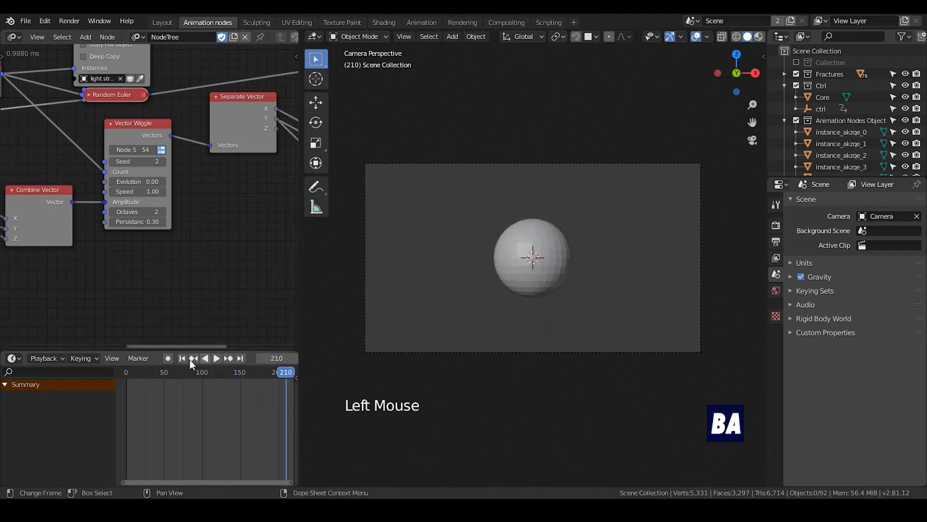
pyautogui.click(182, 358)
# - Space out the Separate Vector and Combine Vector nodes to make room between them after the Vector Wiggle
pyautogui.moveTo(97, 275); pyautogui.dragTo(99, 231, button='middle')
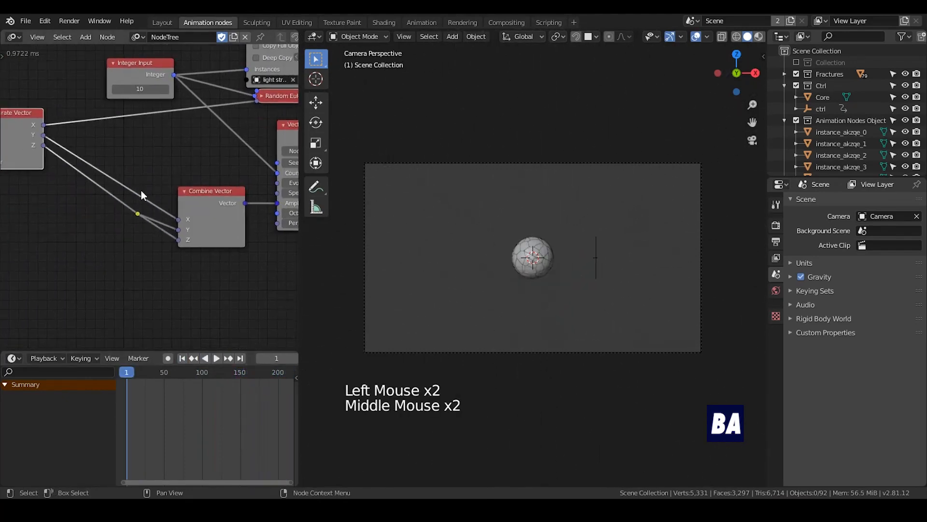
pyautogui.moveTo(23, 125); pyautogui.dragTo(33, 119)
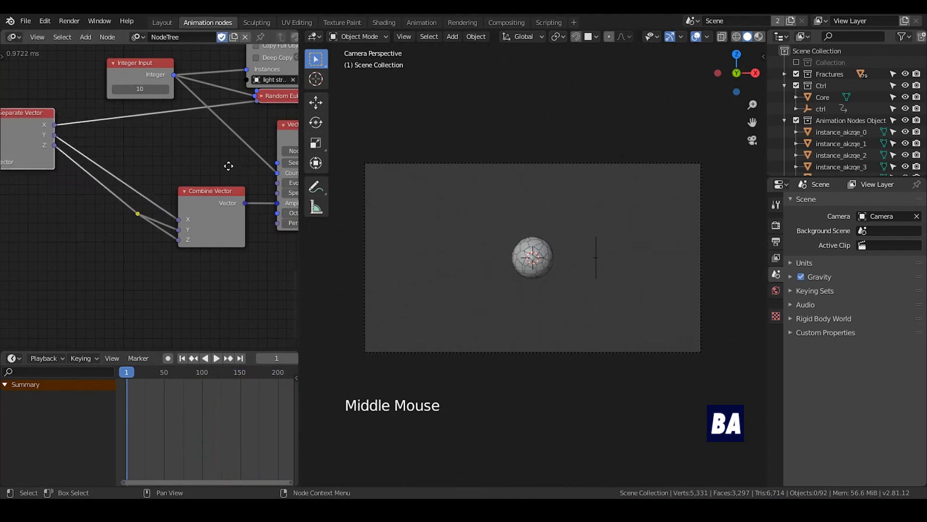
pyautogui.moveTo(229, 166); pyautogui.dragTo(118, 133, button='middle')
pyautogui.moveTo(141, 116); pyautogui.dragTo(124, 119)
pyautogui.click(245, 96)
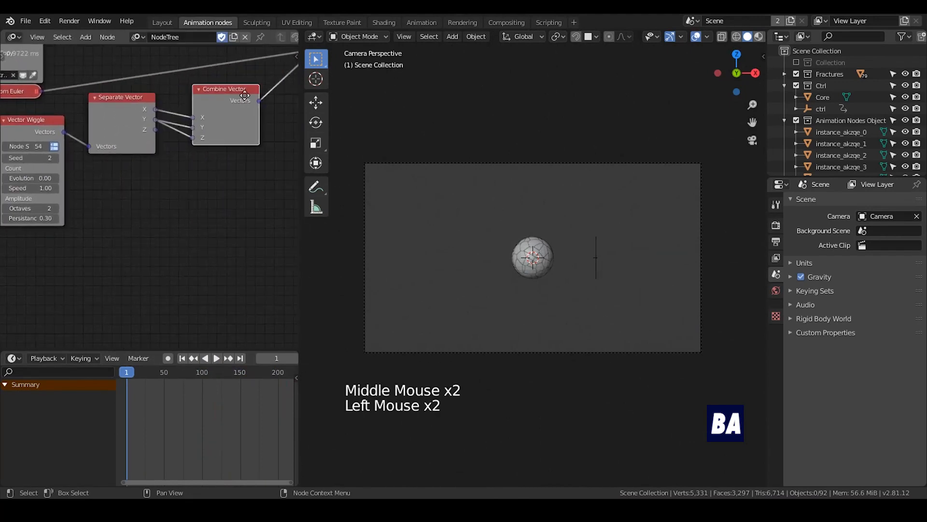
pyautogui.moveTo(245, 95); pyautogui.dragTo(271, 94)
pyautogui.moveTo(139, 112); pyautogui.dragTo(147, 113)
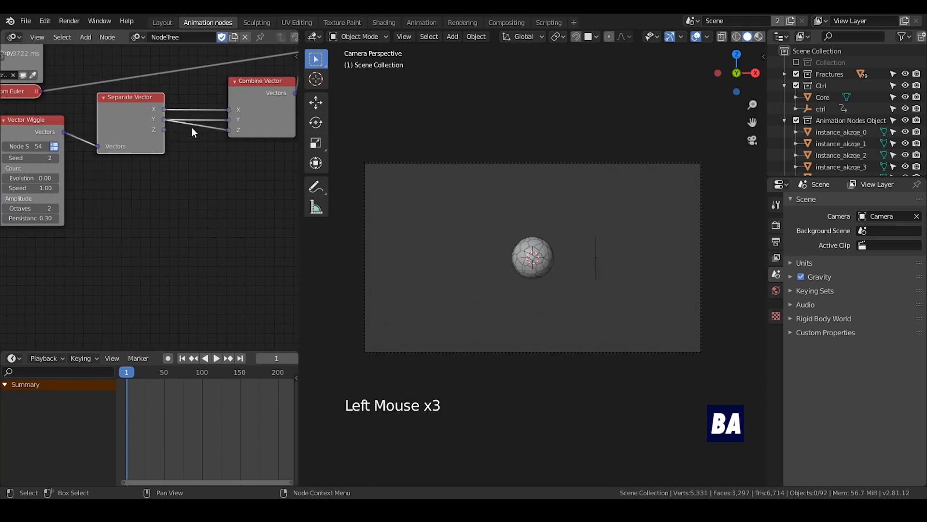
# - Insert a reroute point on the links from Separate Vector's Y to Combine Vector's Y and Z
pyautogui.moveTo(190, 120)
pyautogui.keyDown('shift'); pyautogui.mouseDown(button='right')
pyautogui.moveTo(184, 130)
pyautogui.moveTo(189, 119)
pyautogui.mouseUp(button='right'); pyautogui.keyUp('shift')
pyautogui.click(188, 123)
pyautogui.press('g')
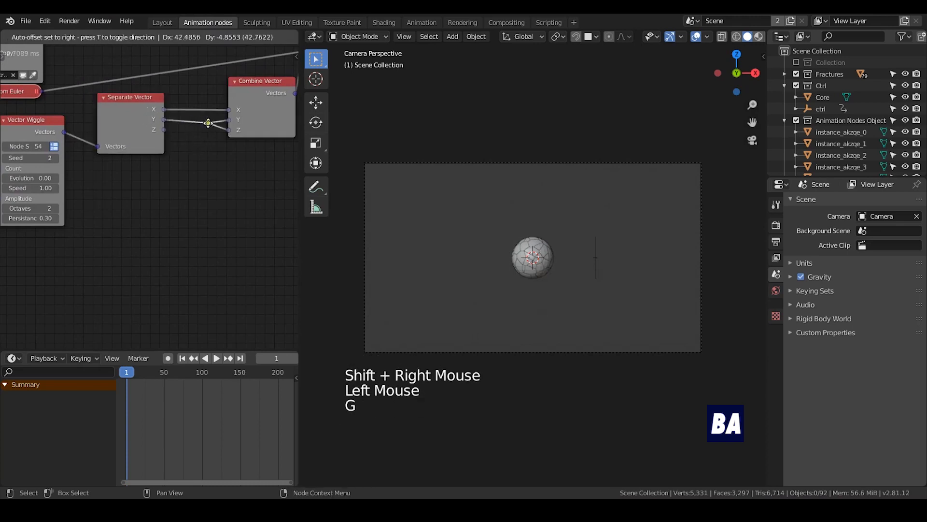
pyautogui.click(147, 112)
# - Add a Float Math node set to Multiply on the Y link before the reroute, with B at 1.5
pyautogui.click(195, 170)
pyautogui.hotkey('ctrl', 'a')
pyautogui.write('flo')
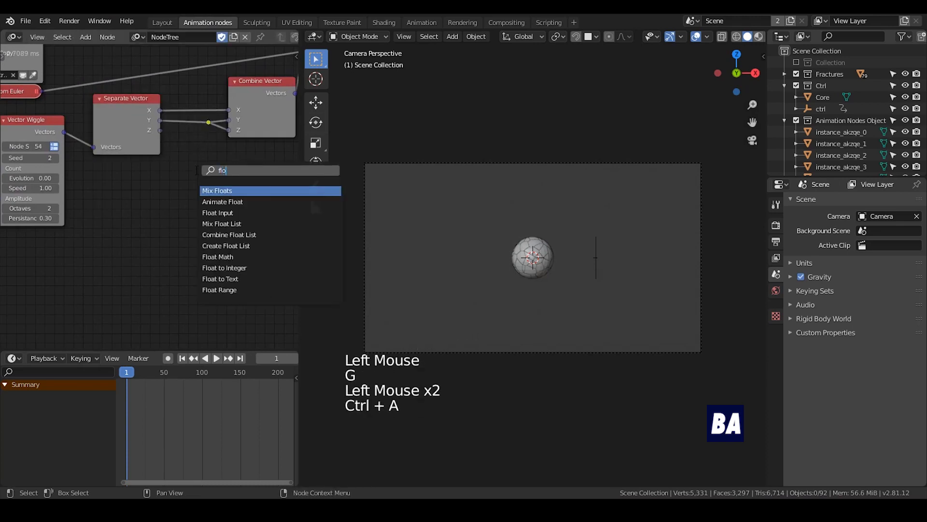
pyautogui.write('at math')
pyautogui.press('Return')
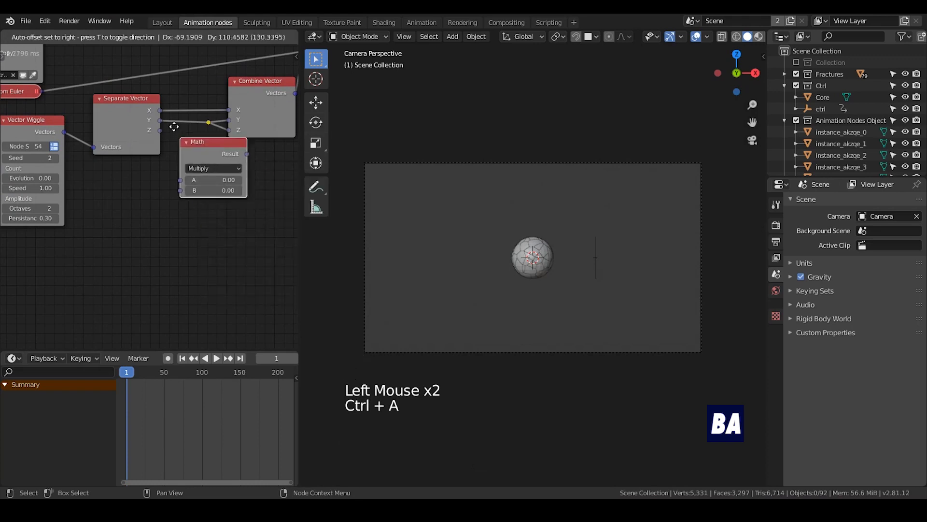
pyautogui.click(224, 166)
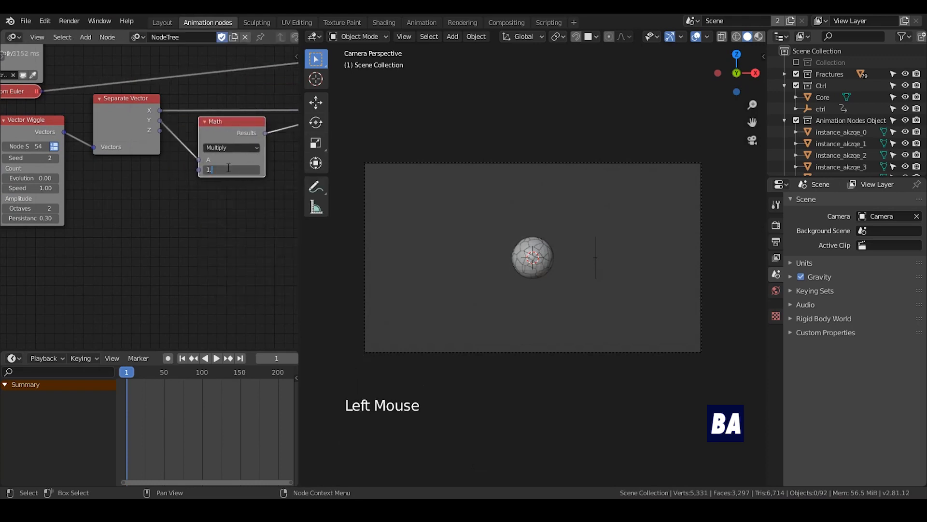
pyautogui.moveTo(227, 167); pyautogui.dragTo(137, 255, button='middle')
pyautogui.scroll(-2, 166, 314)
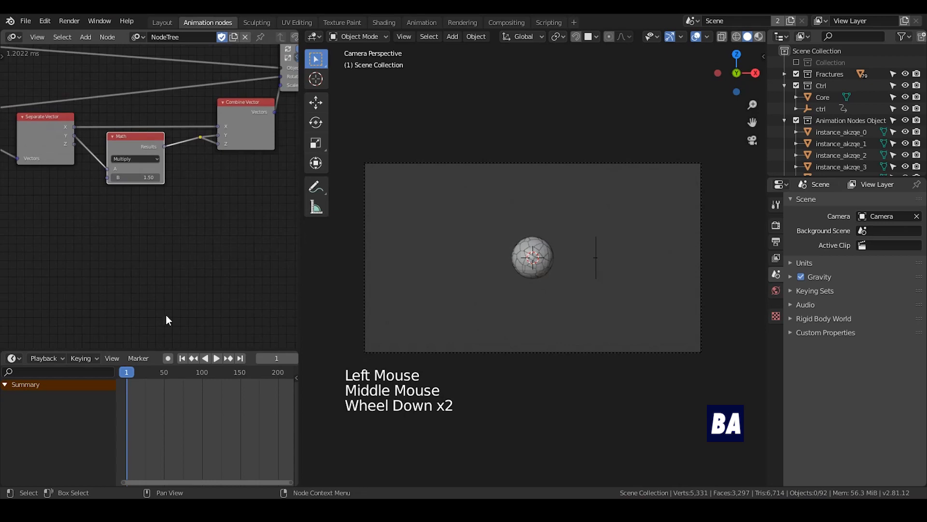
# - Try other multiplier values such as 2 in the Math node during playback, and set B back to 1.5
pyautogui.click(179, 358)
pyautogui.click(217, 358)
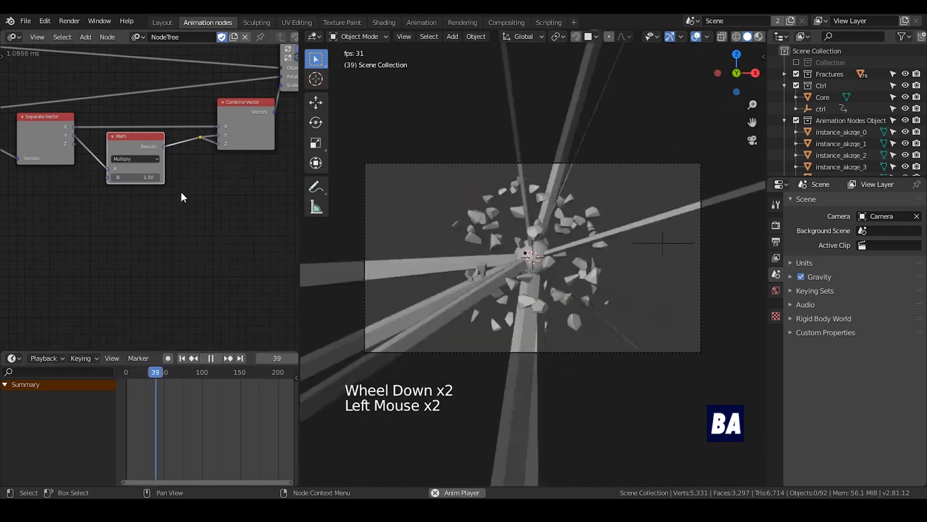
pyautogui.moveTo(149, 179); pyautogui.dragTo(183, 179)
pyautogui.click(148, 178)
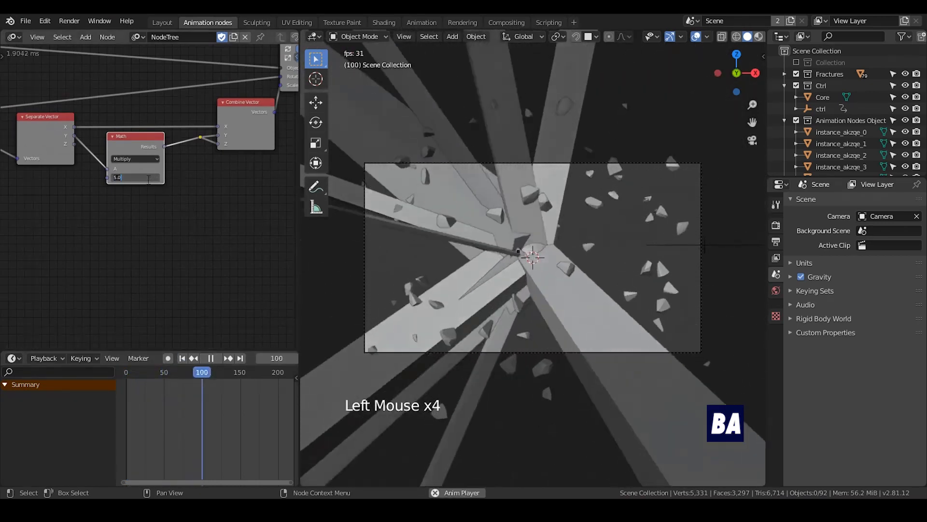
pyautogui.write('2')
pyautogui.press('Return')
pyautogui.click(149, 179)
pyautogui.write('1.5')
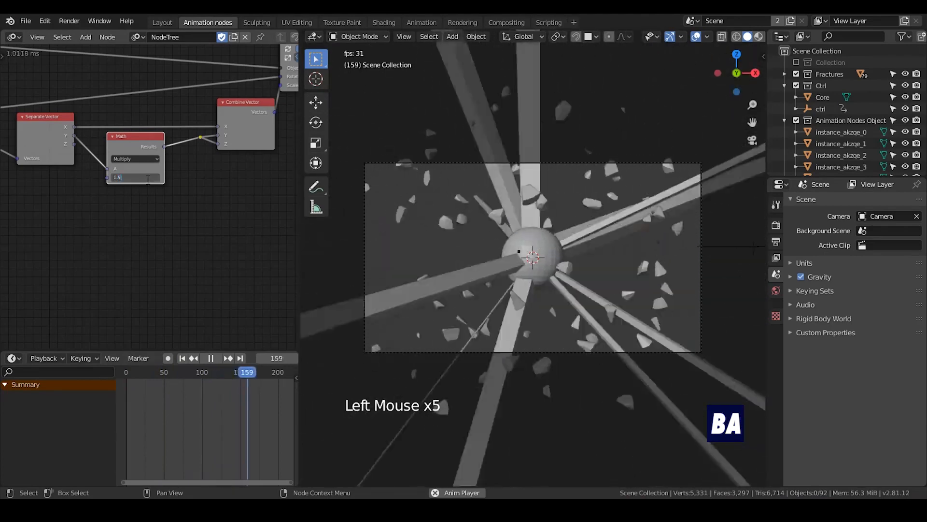
pyautogui.press('Return')
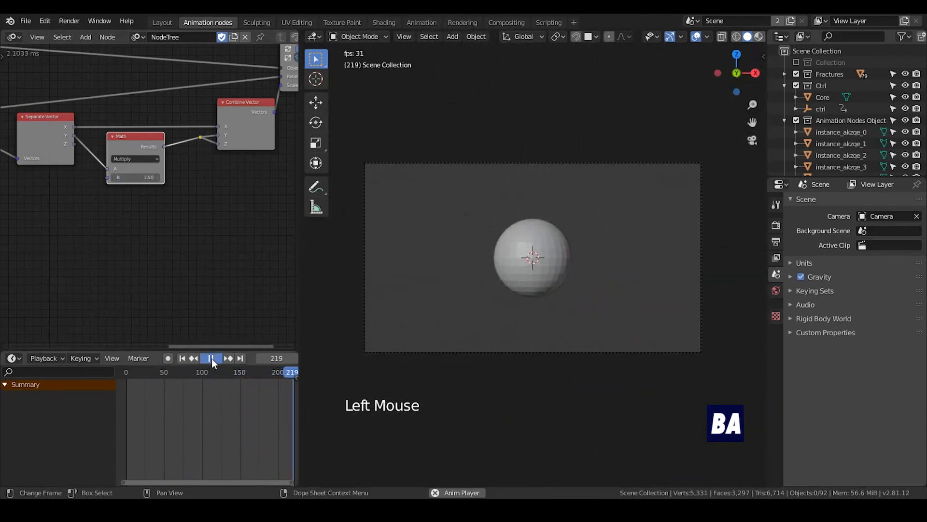
# - Replay the animation from the start to check the streak thickness with the 1.5 multiplier
pyautogui.click(183, 358)
pyautogui.click(217, 358)
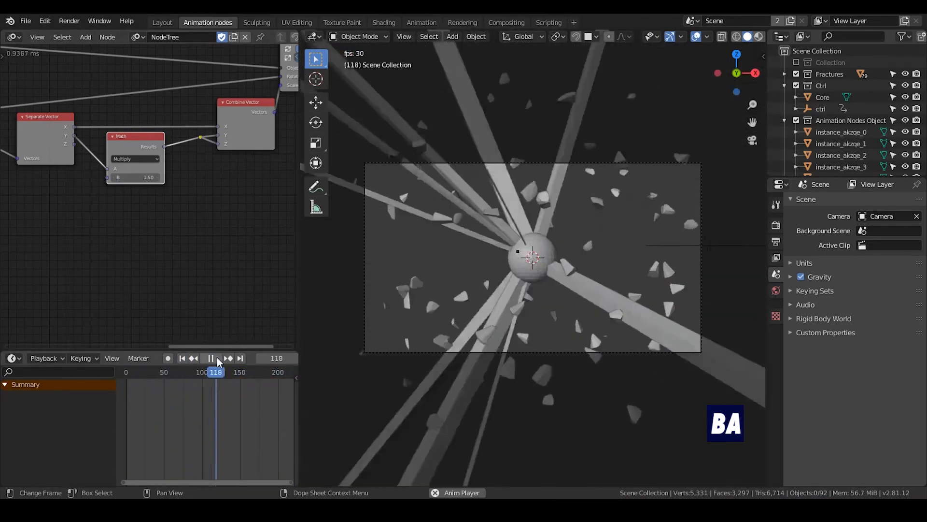
pyautogui.click(216, 358)
# - Move the Math node closer to the reroute point, away from the Separate Vector node
pyautogui.moveTo(165, 248); pyautogui.dragTo(184, 223, button='middle')
pyautogui.moveTo(152, 119); pyautogui.dragTo(166, 123)
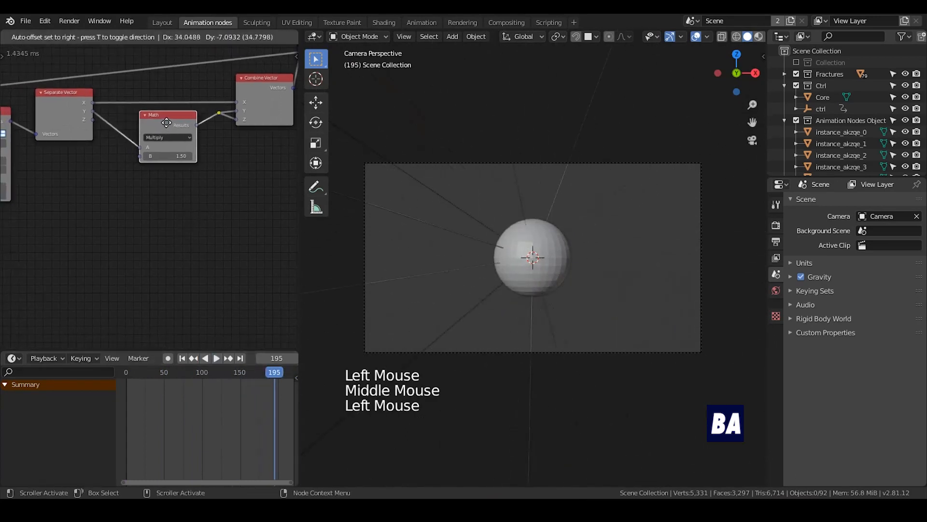
pyautogui.scroll(2, 153, 187)
pyautogui.moveTo(119, 205)
pyautogui.mouseDown(button='middle')
pyautogui.moveTo(152, 187)
pyautogui.moveTo(126, 203)
pyautogui.mouseUp(button='middle')
pyautogui.scroll(-1, 141, 198)
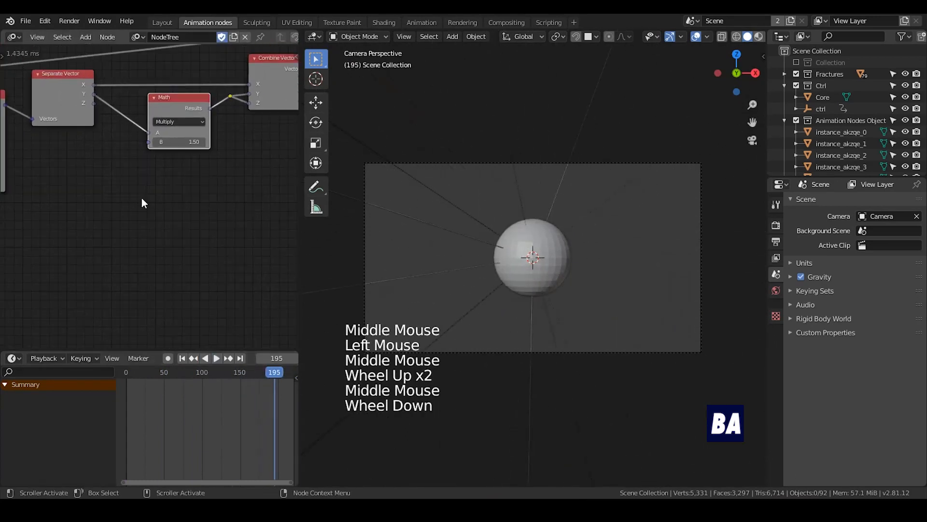
# - Add a Map Range node below the Math node and enable its Interpolate option
pyautogui.click(145, 198)
pyautogui.hotkey('ctrl', 'a')
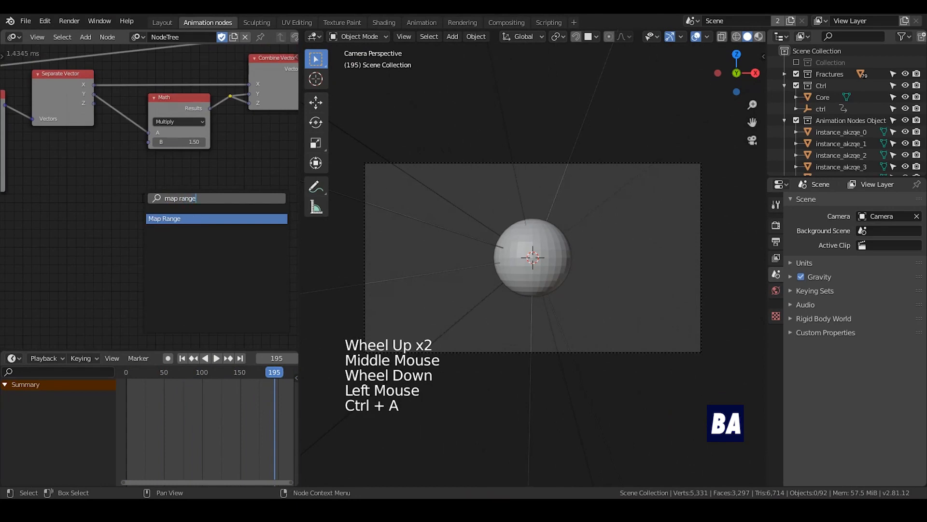
pyautogui.click(159, 219)
pyautogui.click(99, 160)
pyautogui.scroll(2, 159, 171)
pyautogui.moveTo(115, 181); pyautogui.dragTo(172, 147, button='middle')
pyautogui.moveTo(171, 146); pyautogui.dragTo(196, 153)
pyautogui.click(243, 171)
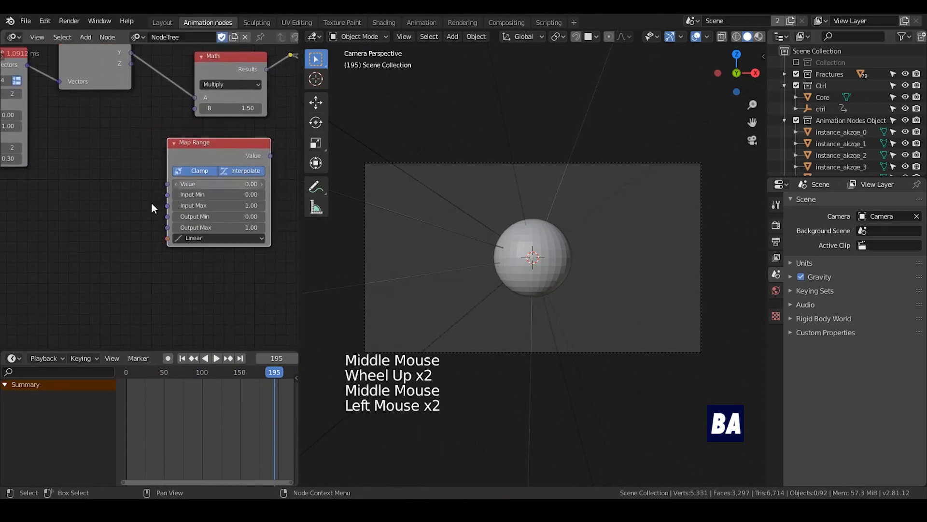
pyautogui.moveTo(152, 202); pyautogui.dragTo(154, 173, button='middle')
pyautogui.click(131, 189)
pyautogui.scroll(2, 148, 218)
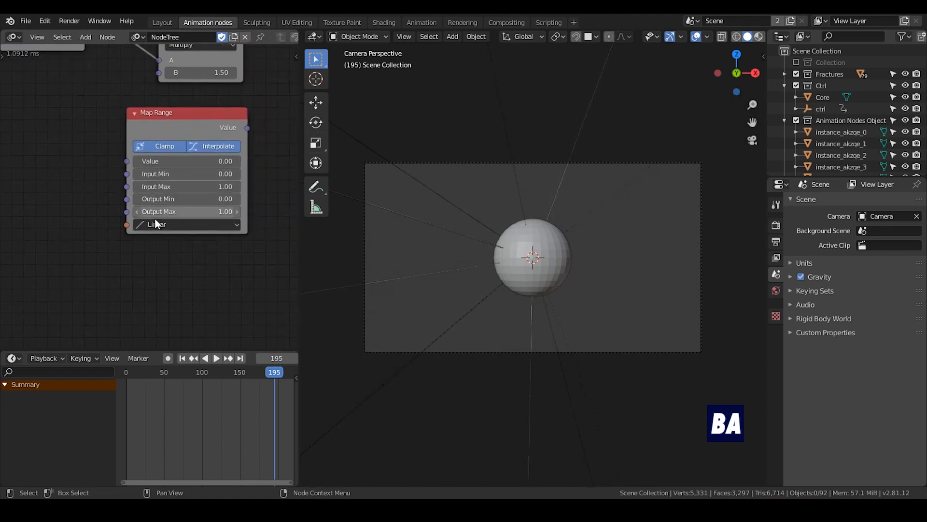
# - Connect the Y output of the Separate Vector node to the Map Range node's Value input
pyautogui.moveTo(99, 171); pyautogui.dragTo(131, 248, button='middle')
pyautogui.scroll(-3, 120, 164)
pyautogui.click(128, 111)
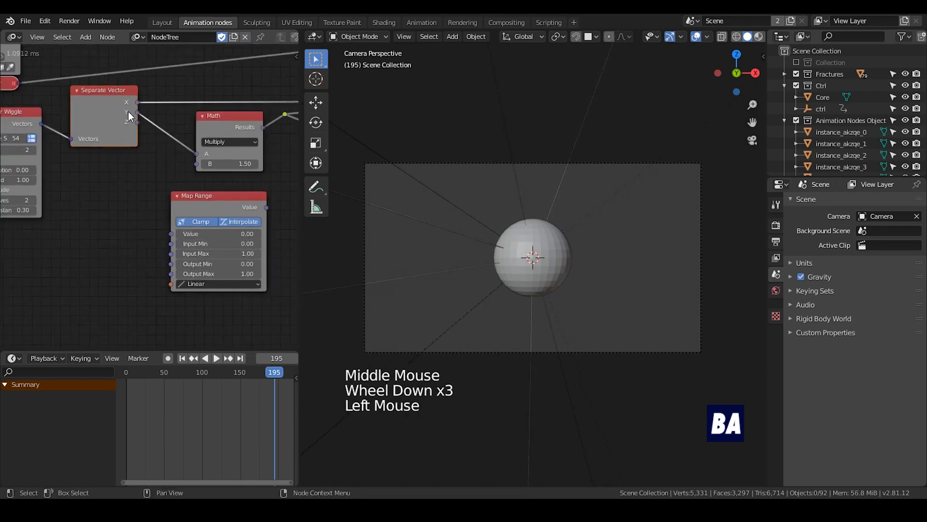
pyautogui.moveTo(135, 112); pyautogui.dragTo(171, 234)
pyautogui.moveTo(197, 209); pyautogui.dragTo(152, 198, button='middle')
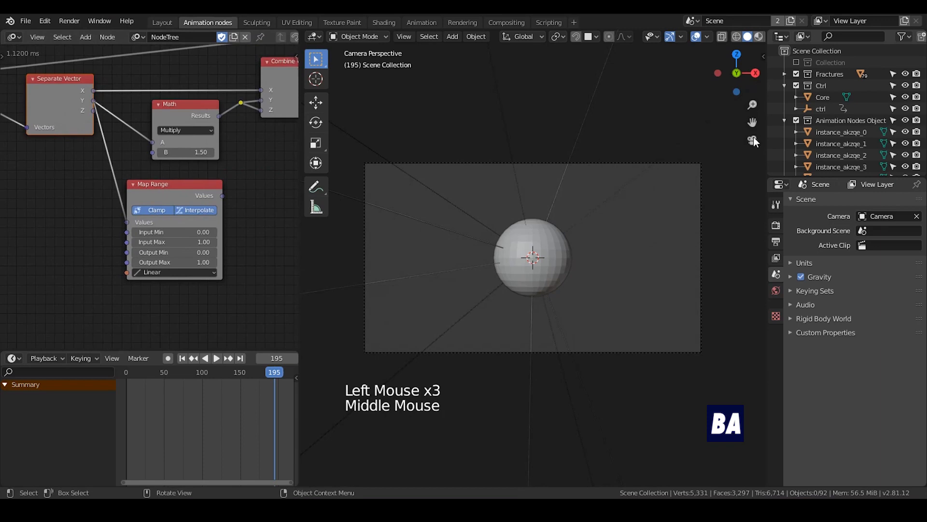
# - Check the ctrl empty's keyed Z location at frame 150 and set the Map Range's Input Max to 1.5, shifting the Math node aside
pyautogui.click(808, 112)
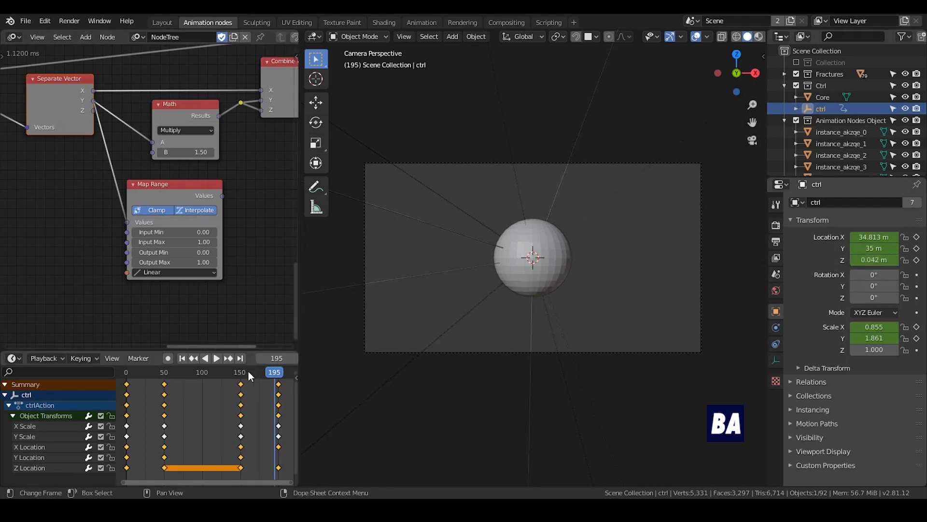
pyautogui.moveTo(248, 372); pyautogui.dragTo(241, 373)
pyautogui.click(215, 240)
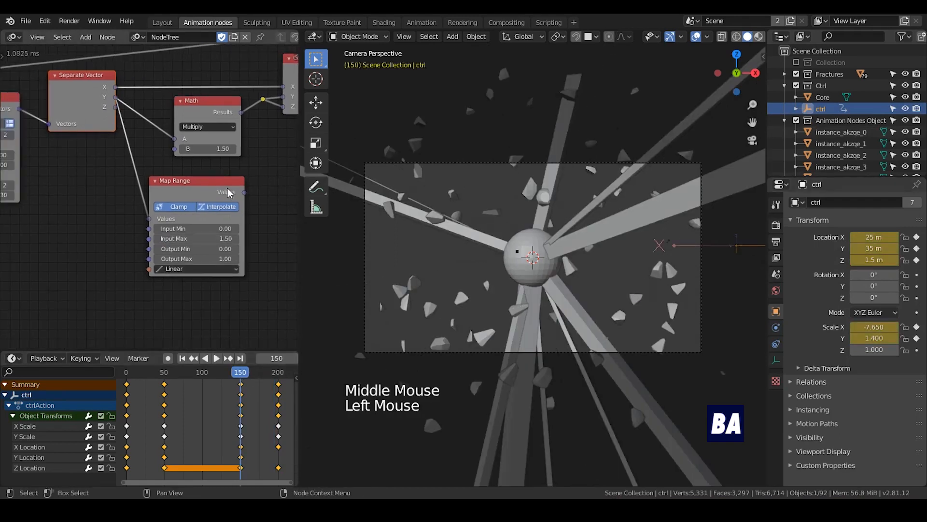
pyautogui.moveTo(216, 121); pyautogui.dragTo(236, 119)
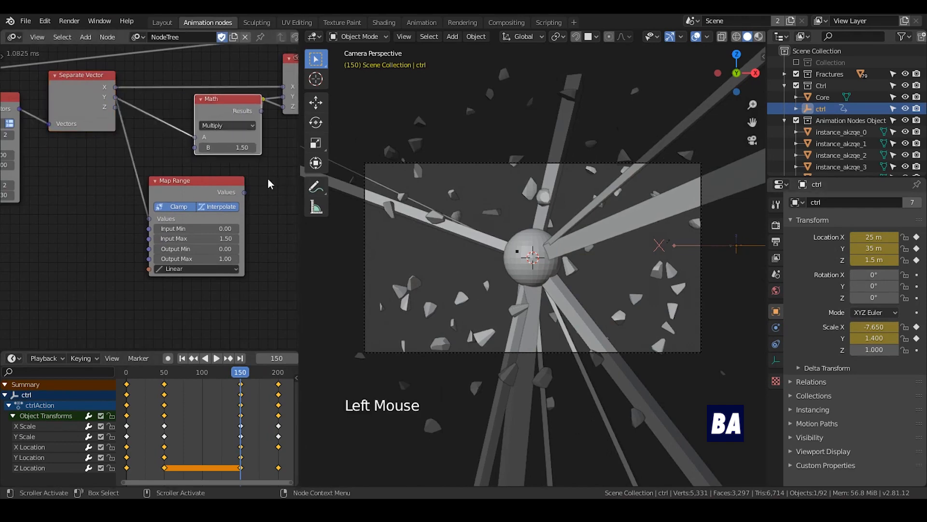
# - Connect the Map Range's Values output to the Math node's A input and add a Curve Interpolation node beside the Map Range
pyautogui.moveTo(244, 190); pyautogui.dragTo(195, 137)
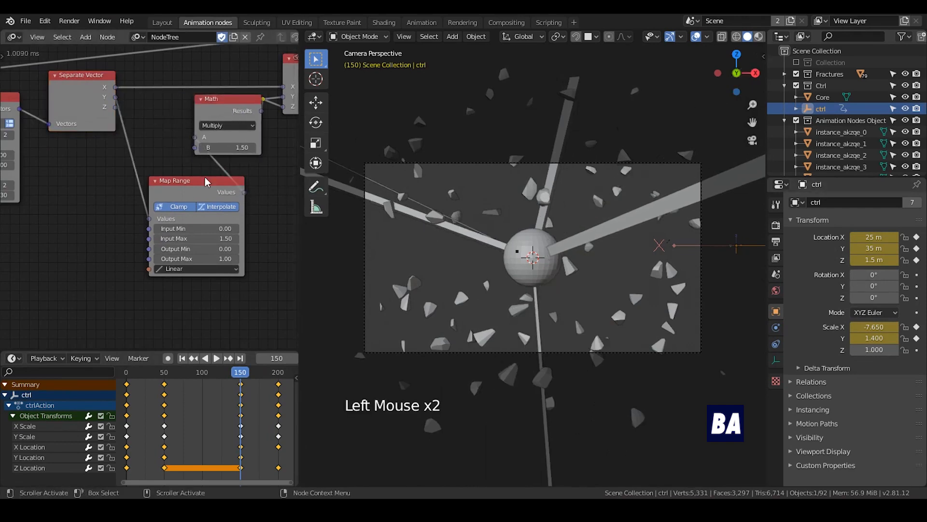
pyautogui.moveTo(195, 138); pyautogui.dragTo(211, 115, button='middle')
pyautogui.scroll(3, 212, 116)
pyautogui.moveTo(170, 213); pyautogui.dragTo(140, 180, button='middle')
pyautogui.click(139, 180)
pyautogui.hotkey('ctrl', 'a')
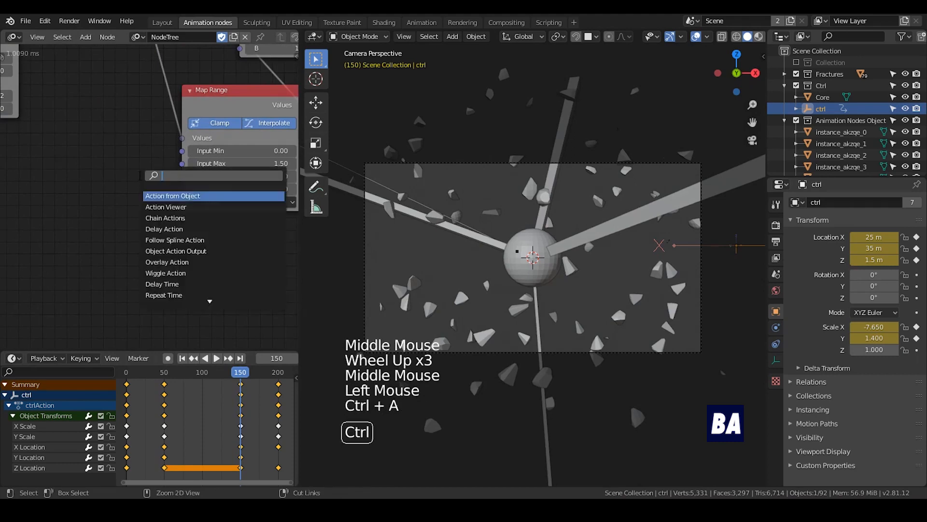
pyautogui.write('curve in')
pyautogui.press('Down')
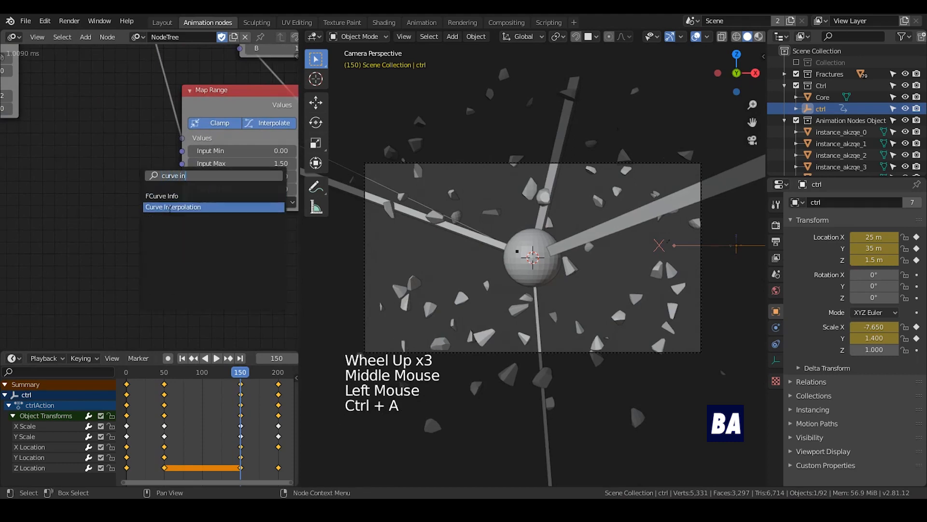
pyautogui.press('Return')
pyautogui.click(100, 188)
pyautogui.moveTo(103, 291); pyautogui.dragTo(154, 221, button='middle')
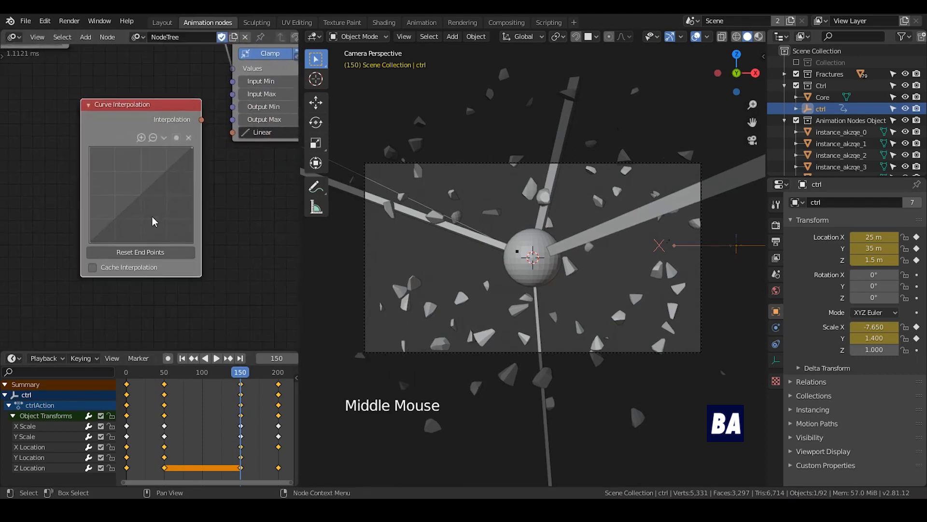
pyautogui.moveTo(140, 112); pyautogui.dragTo(129, 124)
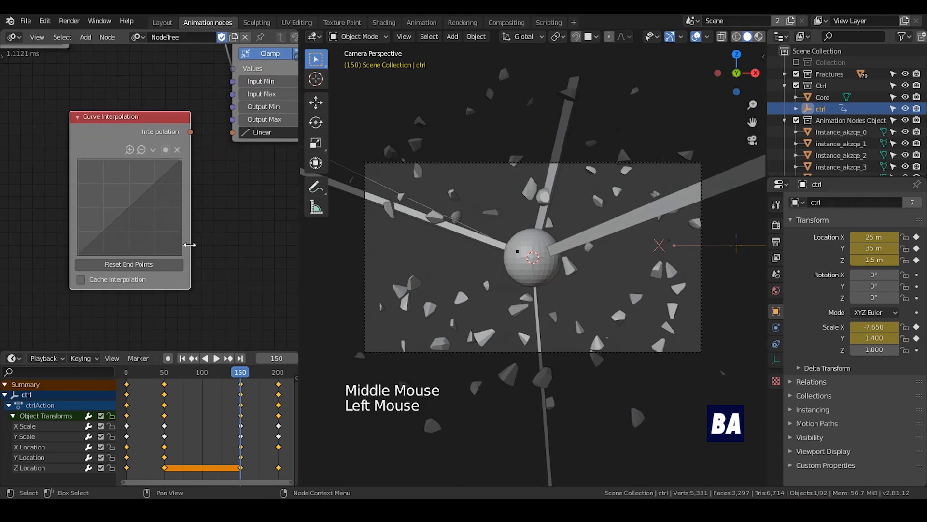
# - Save the file and connect the Curve Interpolation node's output to the Map Range's Interpolation input
pyautogui.moveTo(192, 227); pyautogui.dragTo(180, 227, button='middle')
pyautogui.scroll(-1, 75, 254)
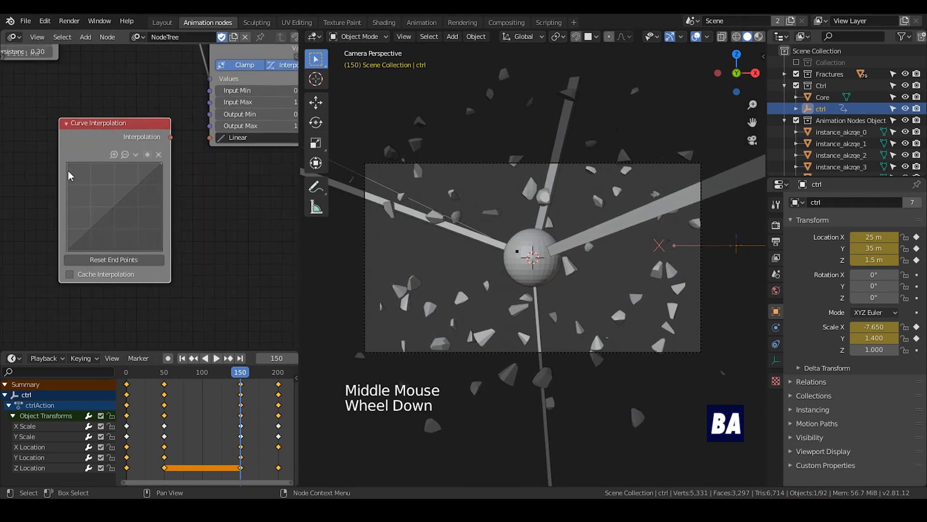
pyautogui.hotkey('ctrl', 's')
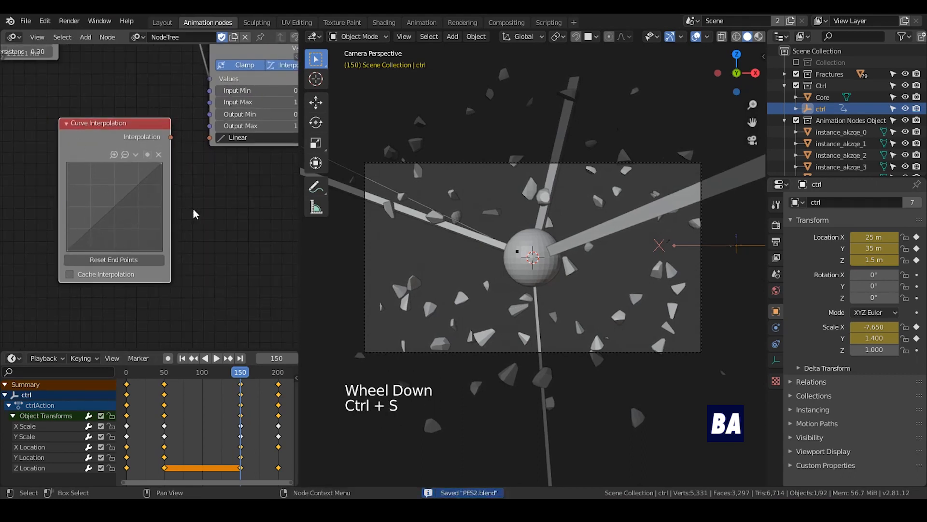
pyautogui.moveTo(173, 142); pyautogui.dragTo(164, 176, button='middle')
pyautogui.moveTo(161, 171); pyautogui.dragTo(205, 176)
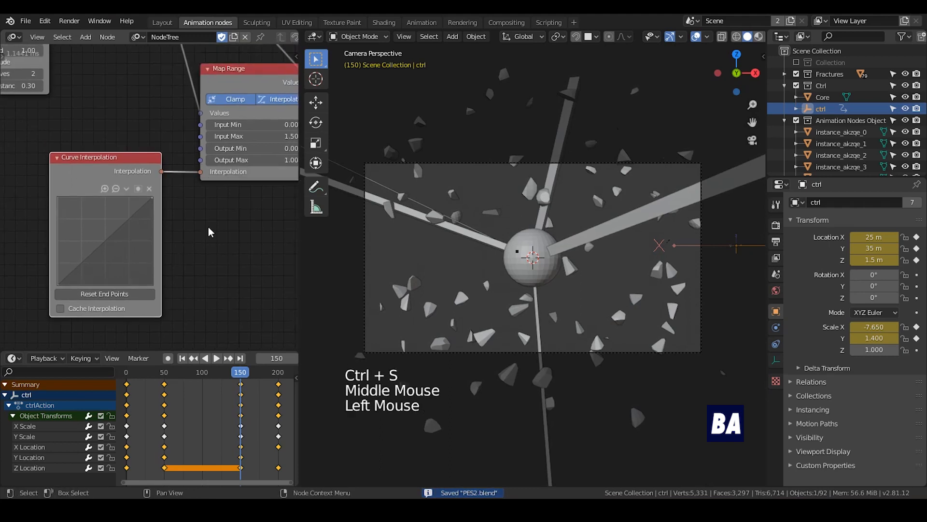
# - Bend the interpolation curve upward with a new control point at about X 0.25, Y 0.51, and save the file
pyautogui.moveTo(115, 249); pyautogui.dragTo(118, 225, button='middle')
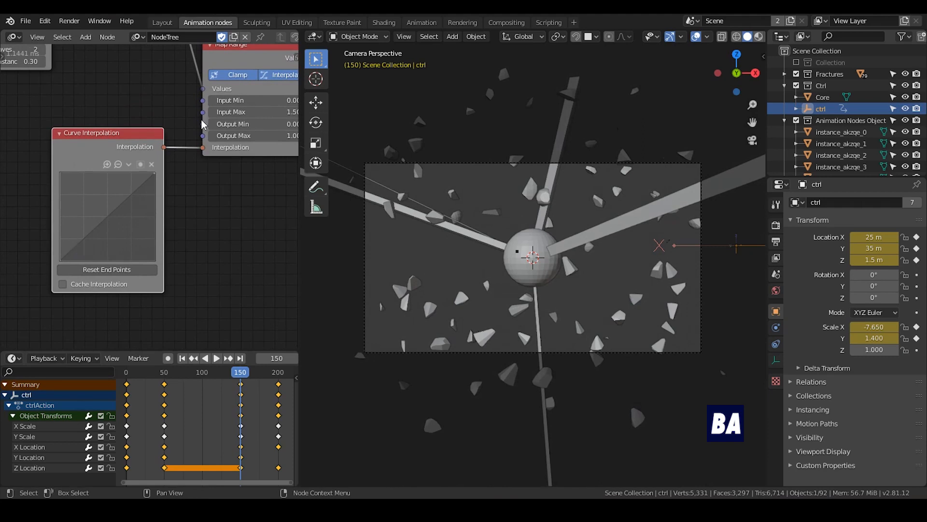
pyautogui.click(79, 242)
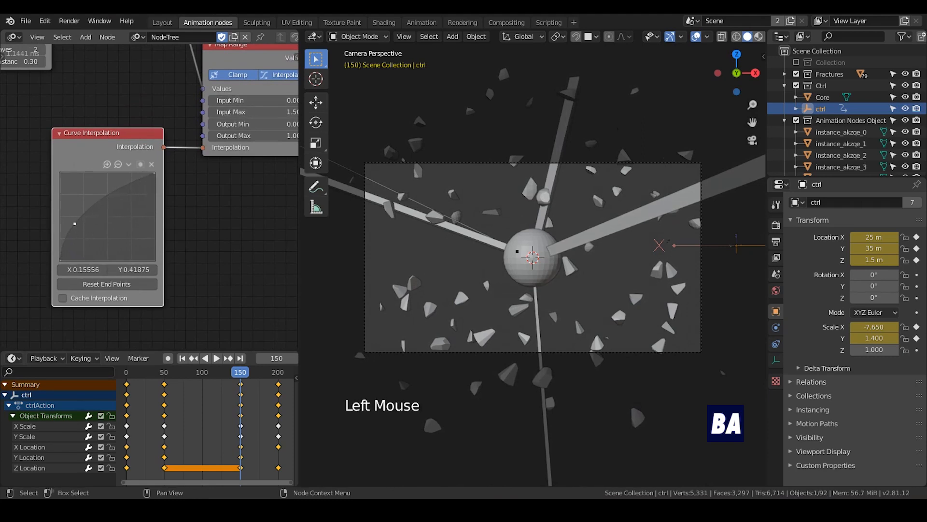
pyautogui.moveTo(192, 187); pyautogui.dragTo(172, 200, button='middle')
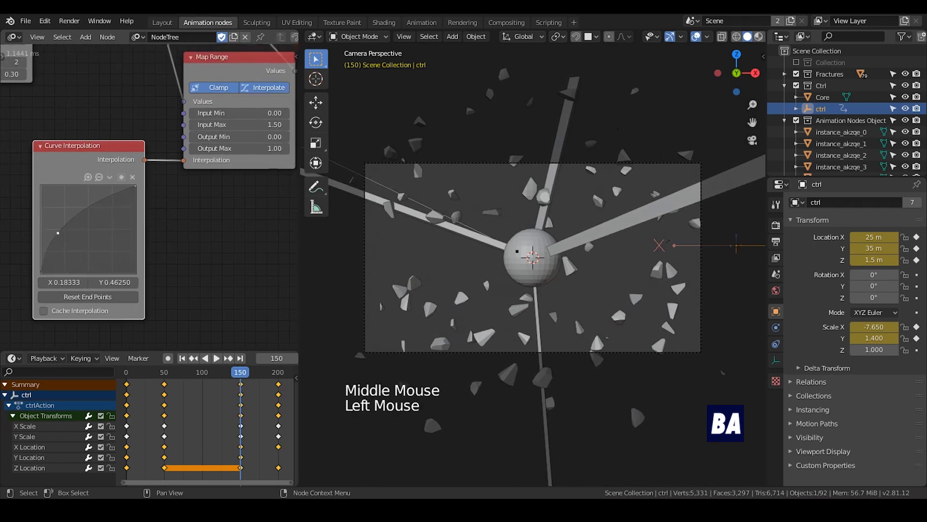
pyautogui.moveTo(211, 170); pyautogui.dragTo(186, 240, button='middle')
pyautogui.scroll(-2, 187, 239)
pyautogui.hotkey('ctrl', 's')
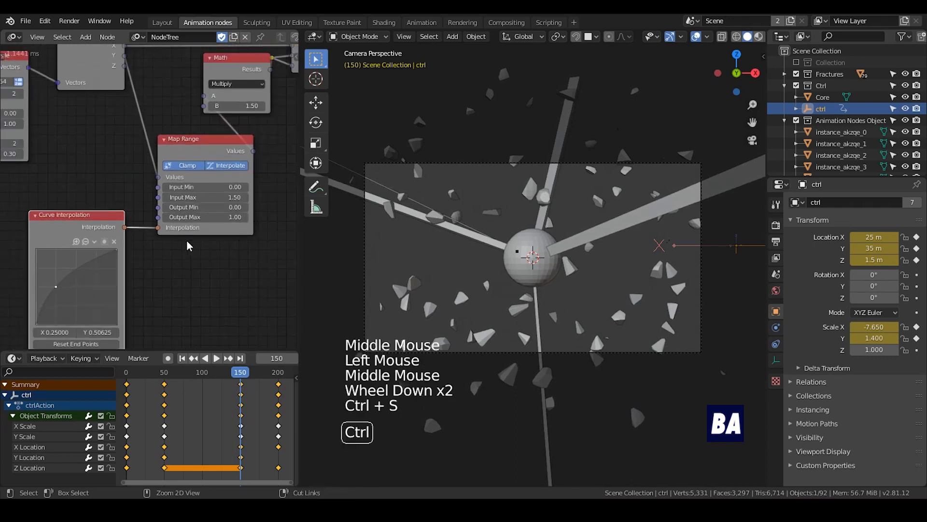
# - Try shifting the interpolation curve's control point to about X 0.28, Y 0.49
pyautogui.moveTo(122, 160); pyautogui.dragTo(167, 126, button='middle')
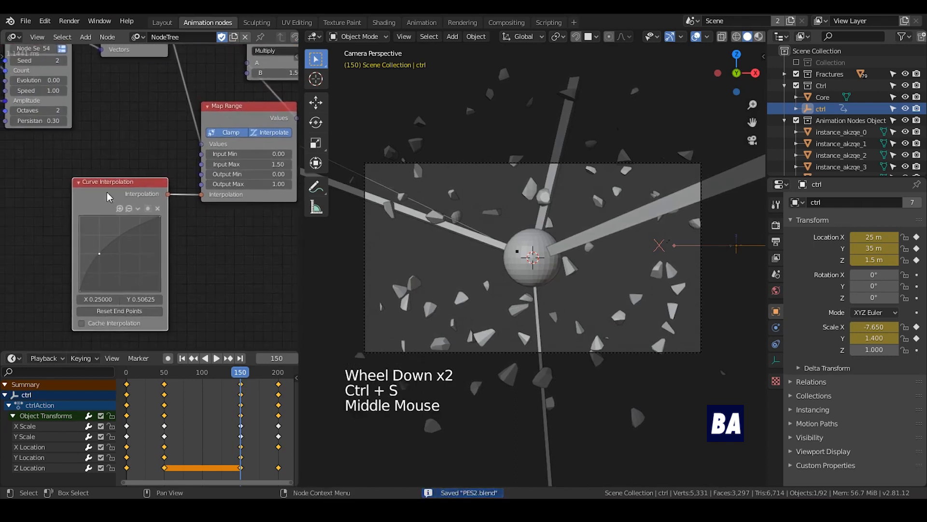
pyautogui.moveTo(131, 191); pyautogui.dragTo(128, 171, button='middle')
pyautogui.click(132, 167)
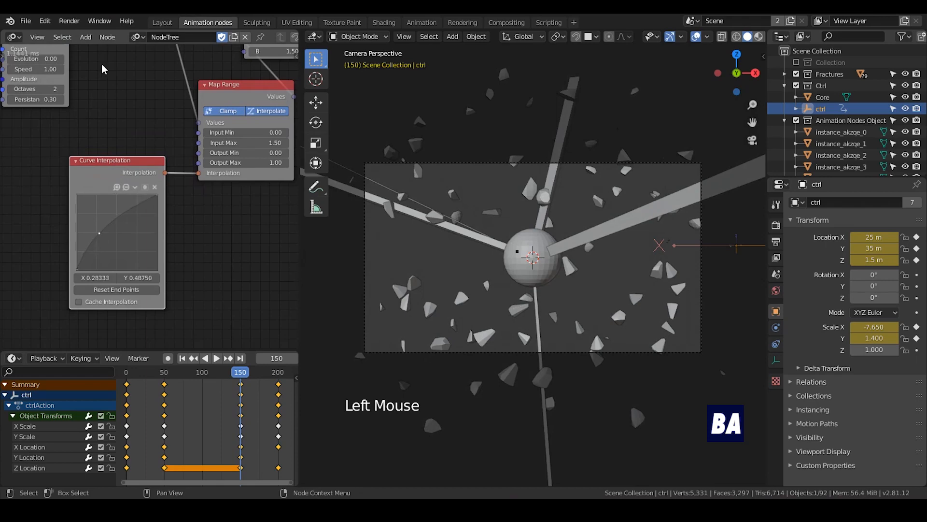
# - Go to frame 124 and select several streak instances in the viewport to compare their scale values
pyautogui.moveTo(202, 372); pyautogui.dragTo(222, 368)
pyautogui.moveTo(193, 231); pyautogui.dragTo(152, 283, button='middle')
pyautogui.scroll(-2, 153, 282)
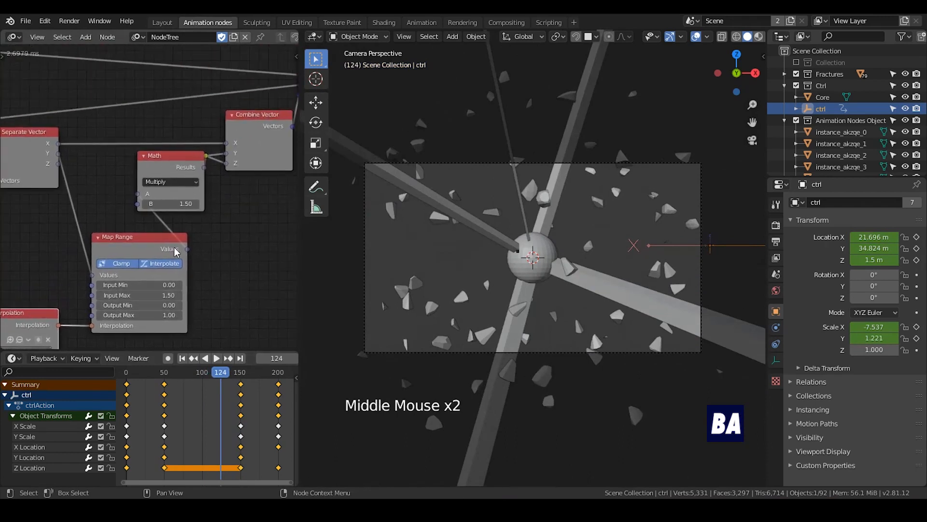
pyautogui.moveTo(207, 241); pyautogui.dragTo(155, 219, button='middle')
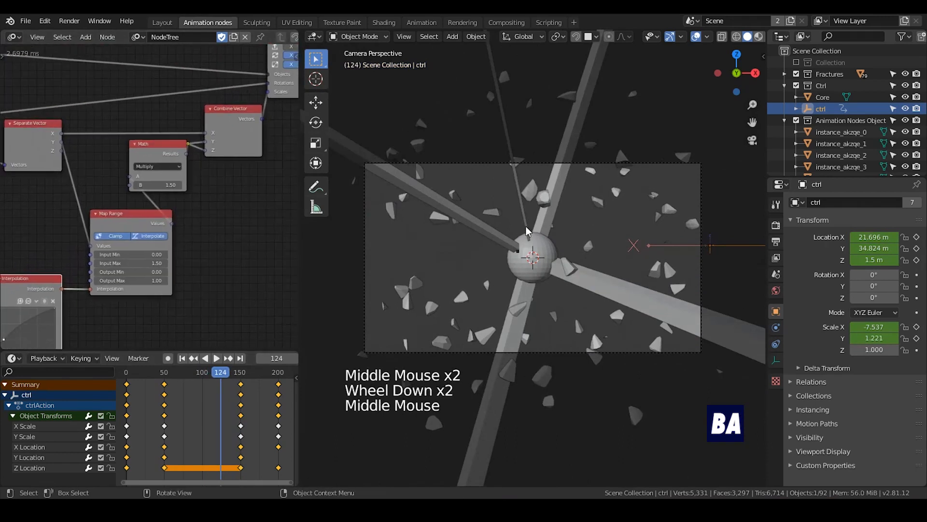
pyautogui.click(516, 180)
pyautogui.click(461, 215)
pyautogui.click(521, 300)
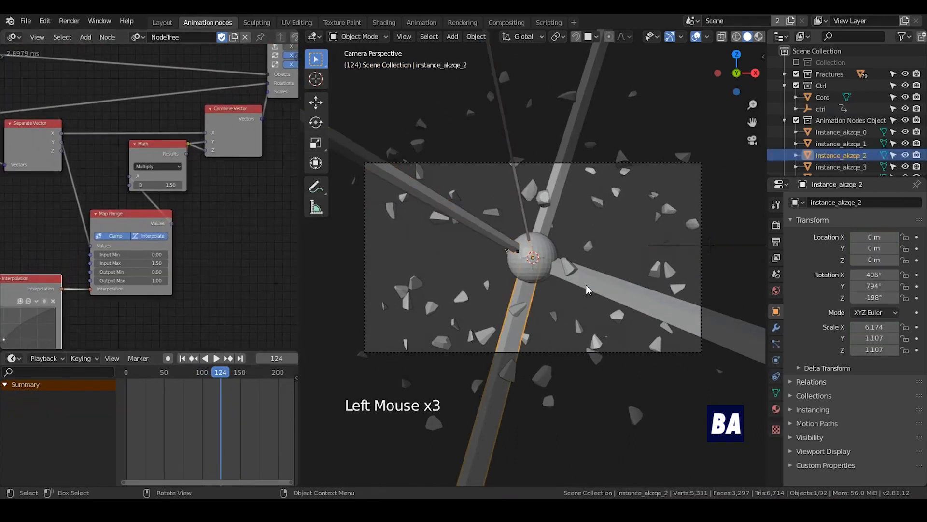
pyautogui.click(586, 285)
pyautogui.click(568, 187)
# - Inspect the values of the Separate Vector's Y output in a temporary Viewer node and delete the Viewer
pyautogui.moveTo(100, 248); pyautogui.dragTo(143, 249, button='middle')
pyautogui.scroll(4, 164, 186)
pyautogui.click(40, 94)
pyautogui.press('w')
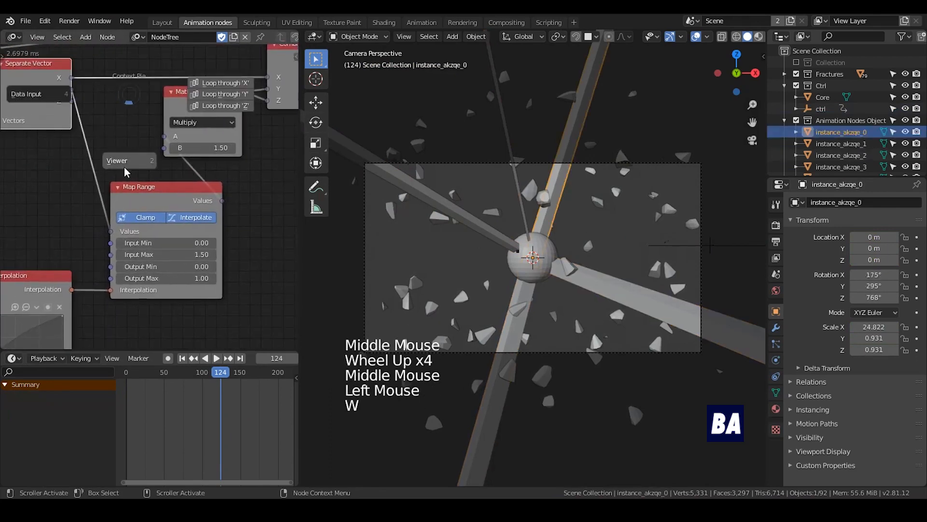
pyautogui.click(110, 161)
pyautogui.moveTo(198, 180); pyautogui.dragTo(128, 156, button='middle')
pyautogui.moveTo(214, 203); pyautogui.dragTo(249, 202, button='middle')
pyautogui.click(248, 177)
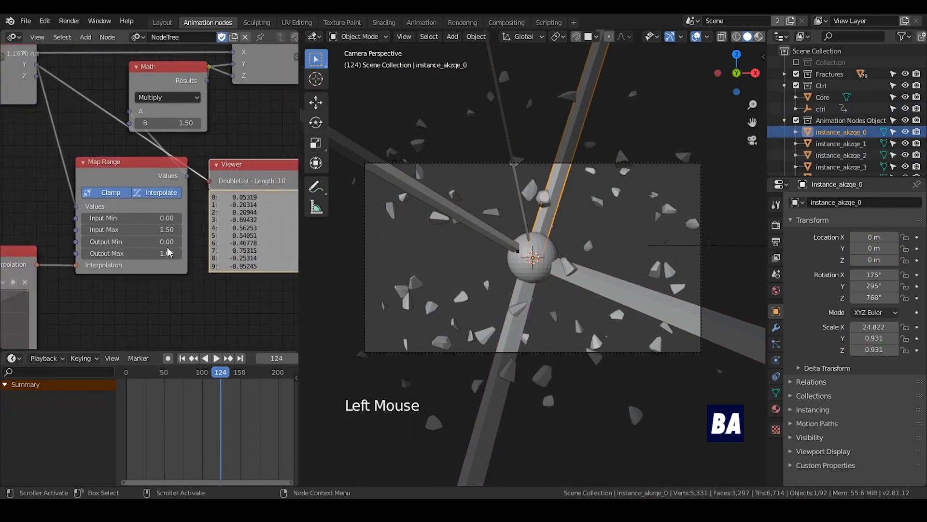
pyautogui.press('x')
# - Duplicate the Math node between the Separate Vector and Map Range nodes and set the copy's operation to Absolute
pyautogui.moveTo(56, 95); pyautogui.dragTo(115, 135, button='middle')
pyautogui.click(209, 108)
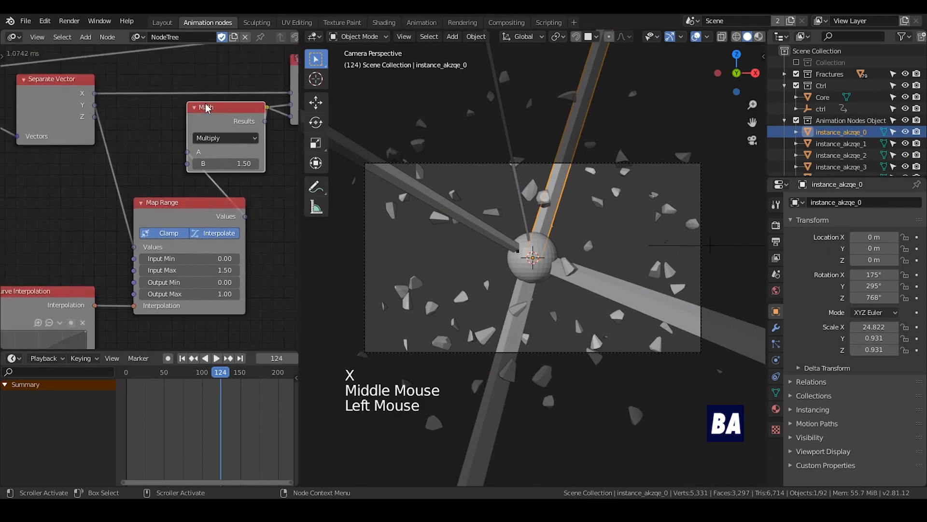
pyautogui.hotkey('shift', 'd')
pyautogui.click(126, 123)
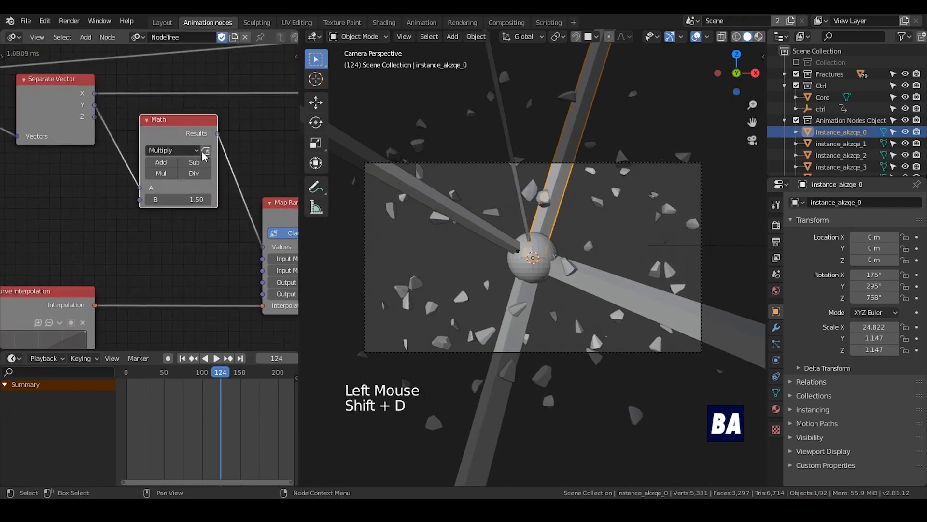
pyautogui.click(195, 154)
pyautogui.click(236, 189)
# - Raise the interpolation curve's control point to about X 0.21, Y 0.64, and save the file
pyautogui.moveTo(236, 190); pyautogui.dragTo(150, 156, button='middle')
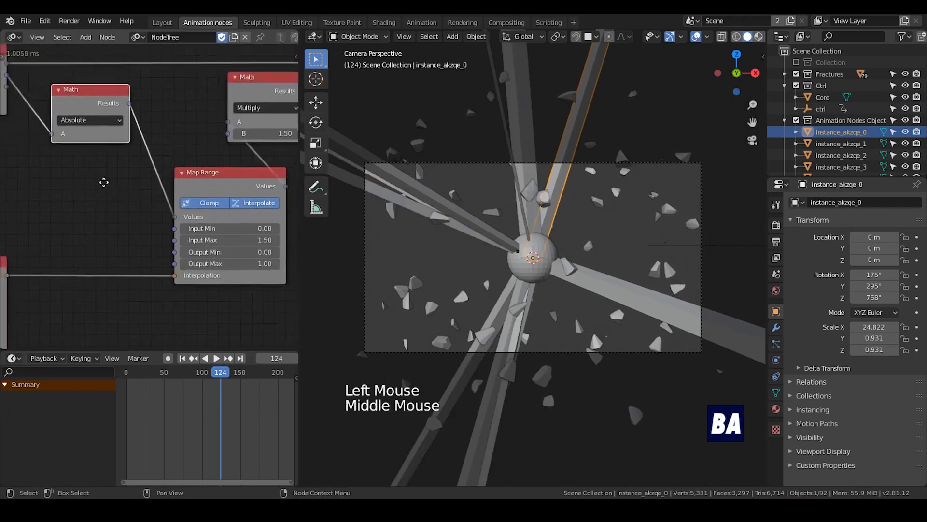
pyautogui.scroll(-3, 123, 183)
pyautogui.moveTo(198, 211); pyautogui.dragTo(286, 174, button='middle')
pyautogui.moveTo(77, 265); pyautogui.dragTo(129, 229, button='middle')
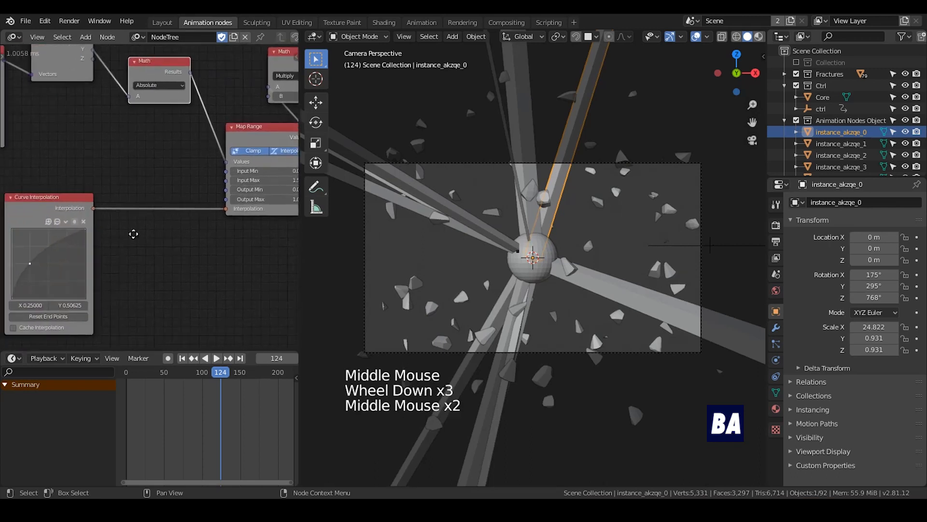
pyautogui.moveTo(81, 226); pyautogui.dragTo(80, 223)
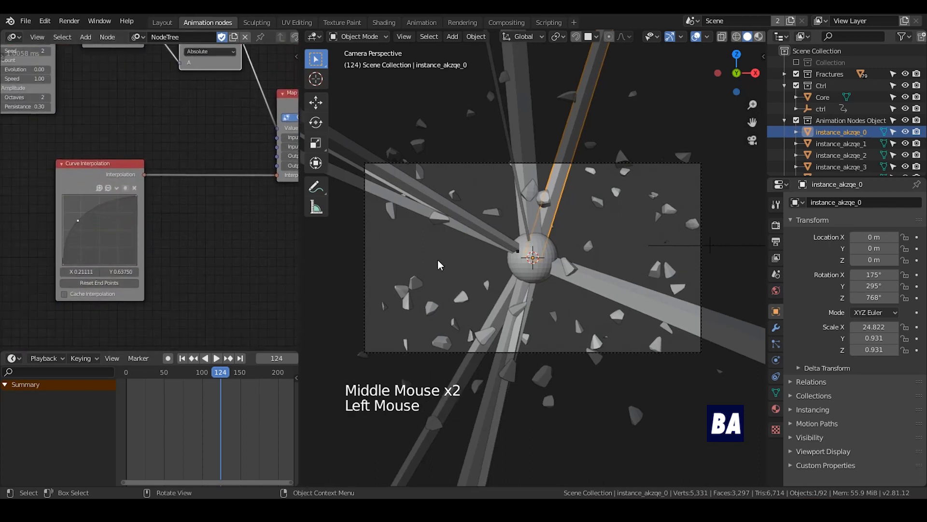
pyautogui.hotkey('ctrl', 's')
# - Play the animation from the start to review the streaks, stop it and return to frame 1
pyautogui.click(182, 358)
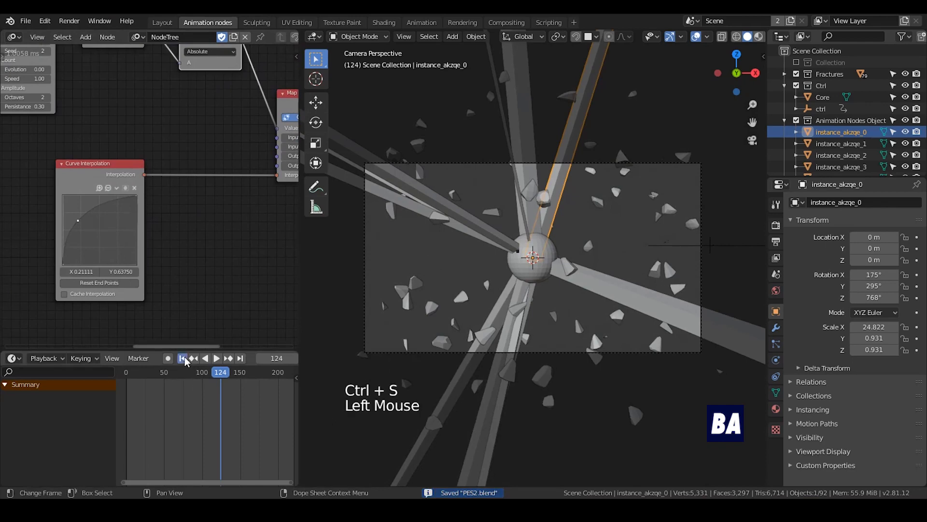
pyautogui.click(217, 358)
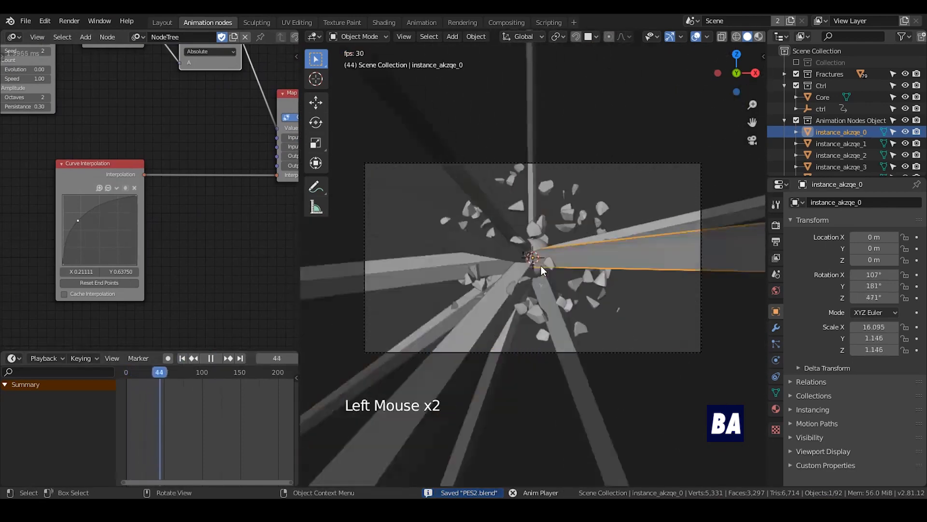
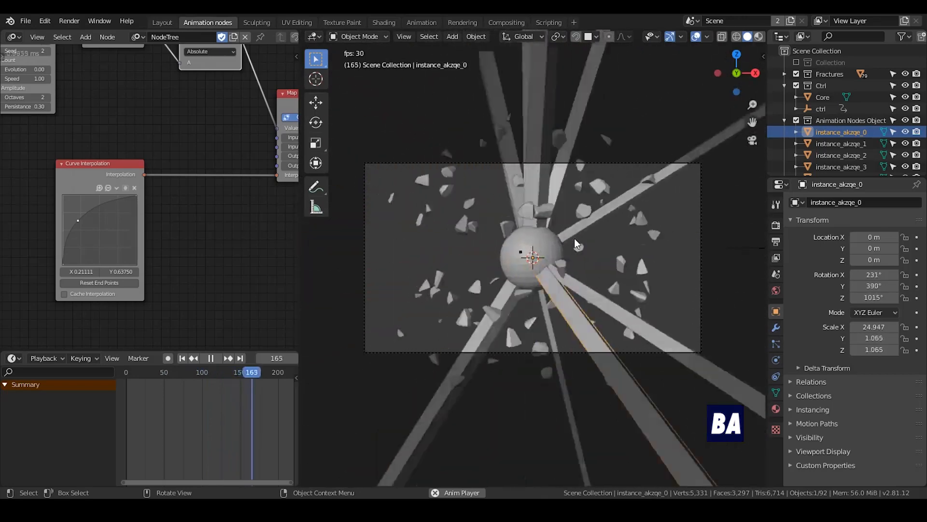
pyautogui.click(210, 358)
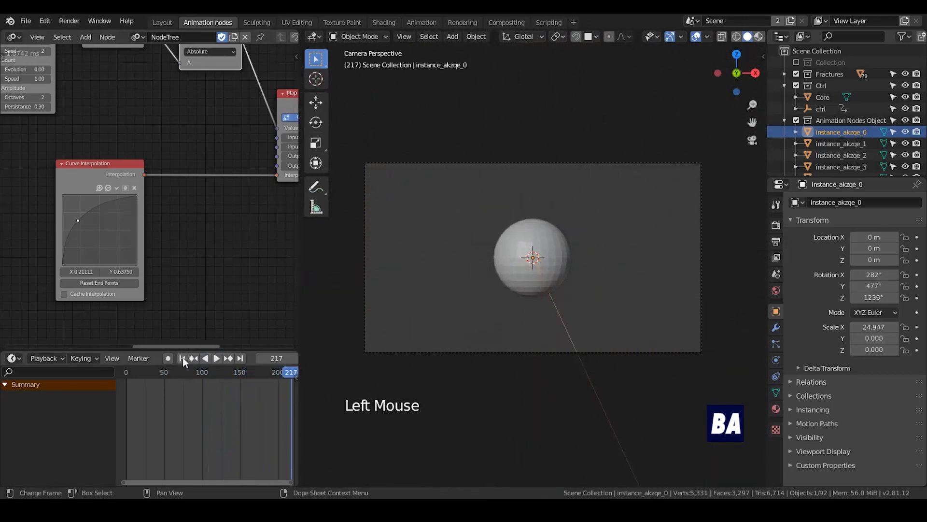
pyautogui.click(182, 358)
# - Reposition the Map Range node and move the Curve Interpolation node closer to it
pyautogui.scroll(-13, 152, 286)
pyautogui.moveTo(220, 228); pyautogui.dragTo(181, 284, button='middle')
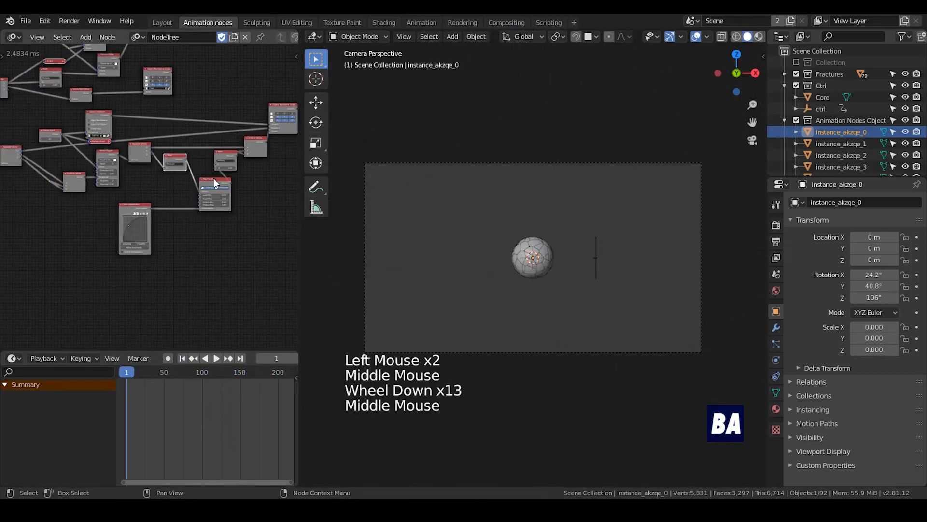
pyautogui.click(211, 186)
pyautogui.click(141, 200)
pyautogui.moveTo(141, 198); pyautogui.dragTo(162, 182)
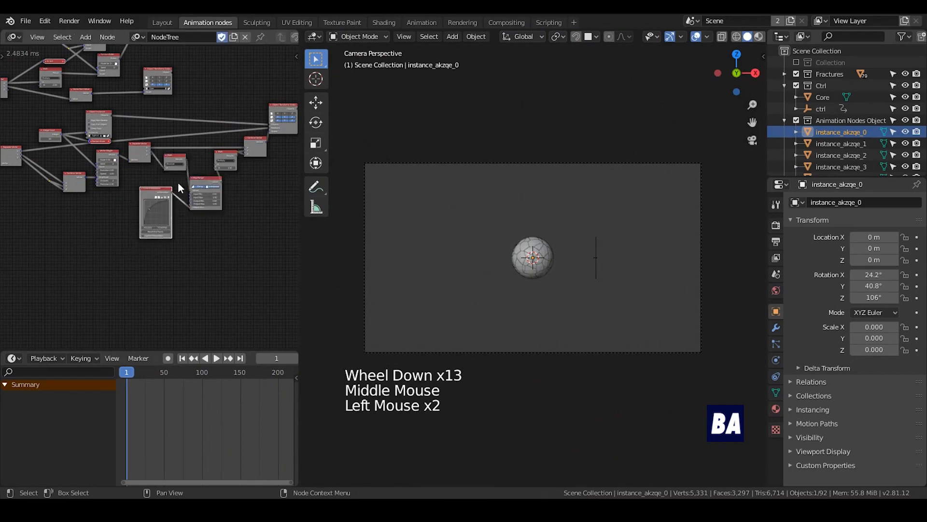
# - Move the Multiply, Combine Vector and output nodes farther from the Map Range, save, and shift the Multiply node down slightly
pyautogui.moveTo(249, 173)
pyautogui.mouseDown(button='middle')
pyautogui.moveTo(267, 186)
pyautogui.moveTo(245, 189)
pyautogui.mouseUp(button='middle')
pyautogui.scroll(-2, 245, 169)
pyautogui.moveTo(288, 115); pyautogui.dragTo(226, 188)
pyautogui.press('g')
pyautogui.click(244, 186)
pyautogui.moveTo(225, 214); pyautogui.dragTo(241, 199, button='middle')
pyautogui.hotkey('ctrl', 's')
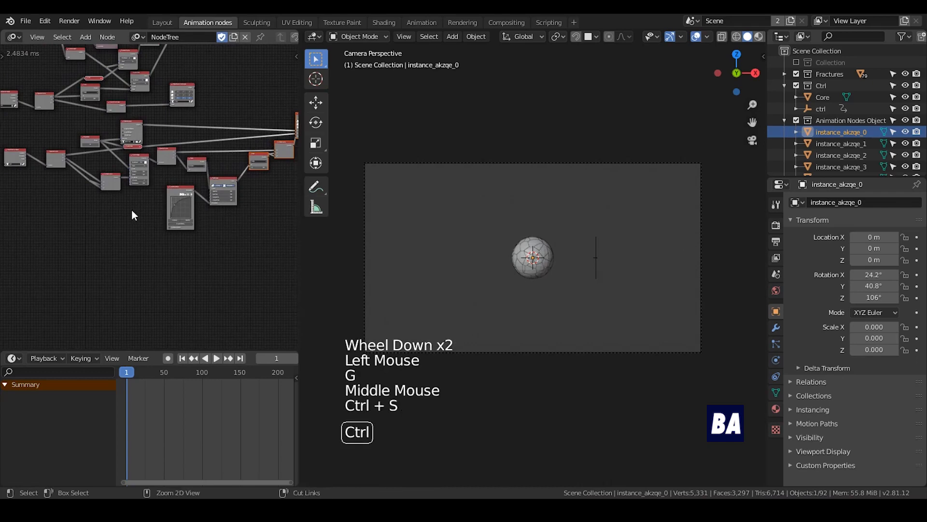
pyautogui.click(255, 160)
pyautogui.click(257, 157)
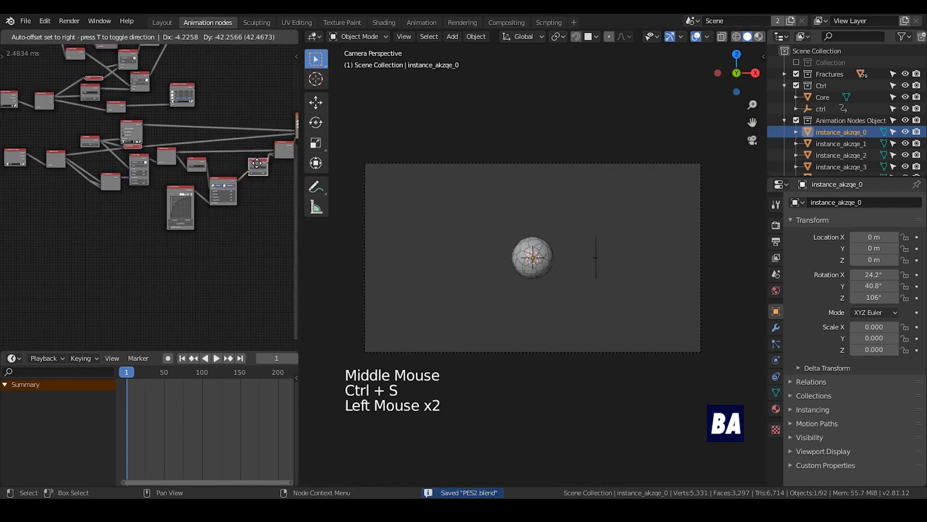
# - Widen the node editor and timeline area at the expense of the 3D viewport and save the file
pyautogui.moveTo(160, 207); pyautogui.dragTo(243, 187, button='middle')
pyautogui.scroll(-5, 191, 213)
pyautogui.moveTo(184, 215)
pyautogui.mouseDown(button='middle')
pyautogui.moveTo(204, 216)
pyautogui.moveTo(173, 207)
pyautogui.mouseUp(button='middle')
pyautogui.scroll(7, 205, 215)
pyautogui.scroll(5, 174, 206)
pyautogui.press('n')
pyautogui.press('n')
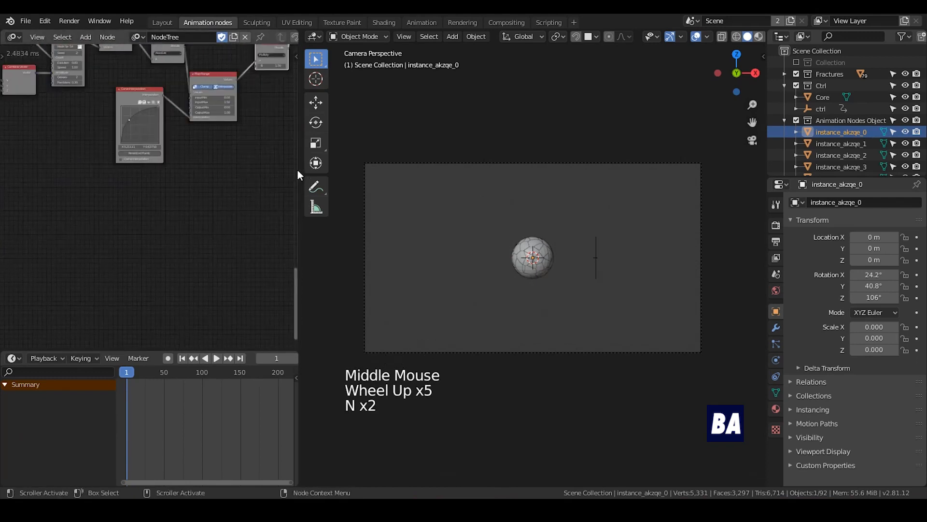
pyautogui.moveTo(299, 169); pyautogui.dragTo(458, 174)
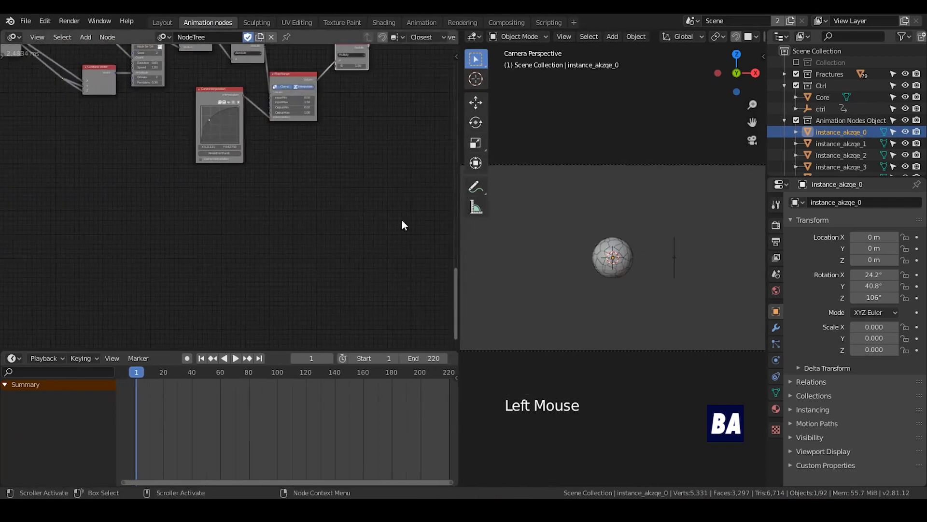
pyautogui.moveTo(312, 210); pyautogui.dragTo(305, 268, button='middle')
pyautogui.hotkey('ctrl', 's')
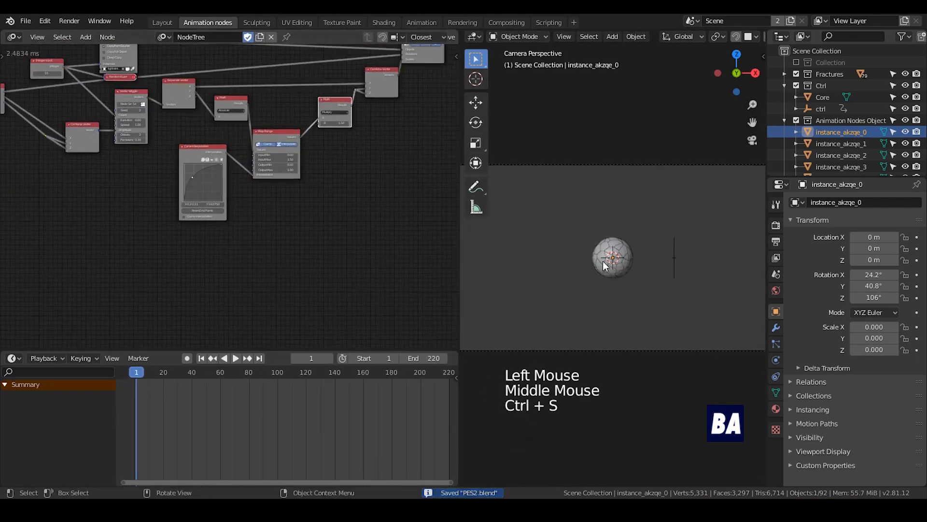
# - Collapse the Animation Nodes Object collection in the outliner and select the Camera object
pyautogui.keyDown('shift'); pyautogui.moveTo(529, 279); pyautogui.dragTo(538, 284, button='middle'); pyautogui.keyUp('shift')
pyautogui.scroll(-3, 538, 283)
pyautogui.moveTo(276, 206); pyautogui.dragTo(192, 259, button='middle')
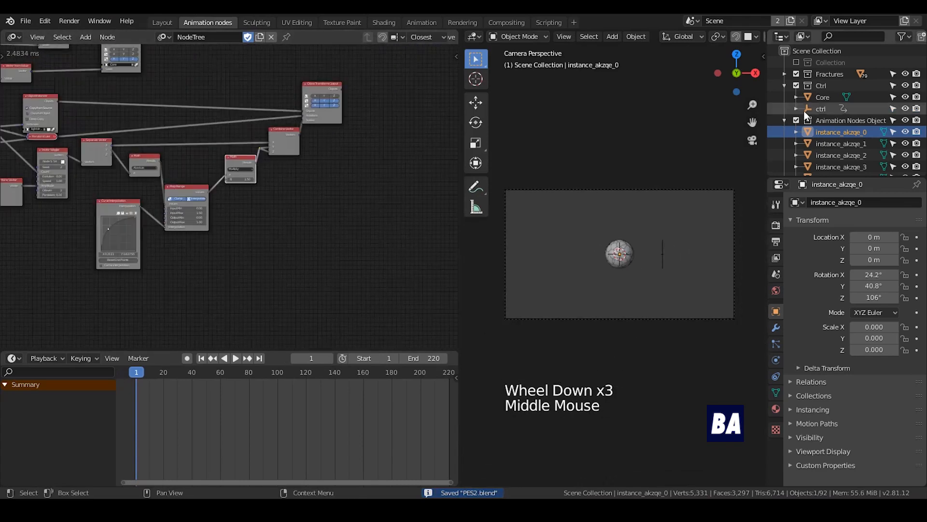
pyautogui.click(784, 120)
pyautogui.click(822, 132)
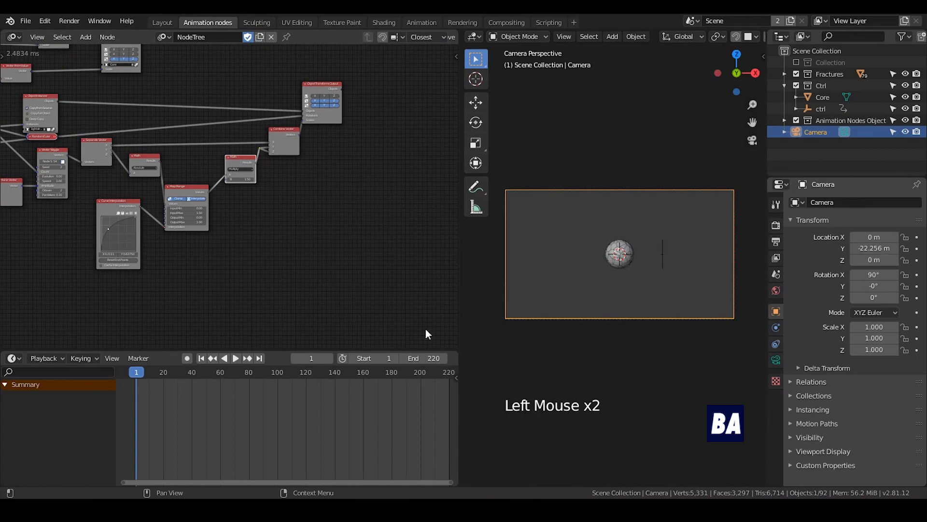
# - Keyframe the camera's location at frame 1 and show its X Location curve with the sidebar in an enlarged Graph Editor
pyautogui.press('i')
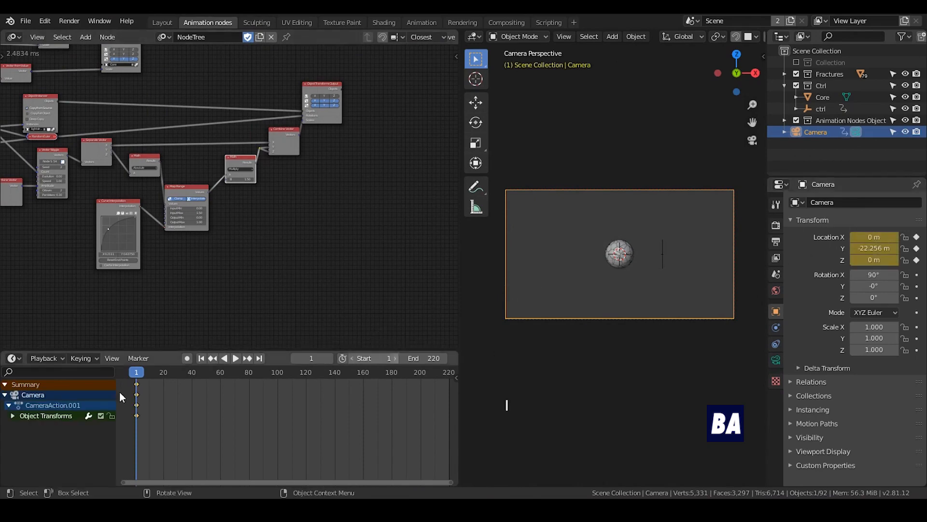
pyautogui.click(13, 359)
pyautogui.click(169, 248)
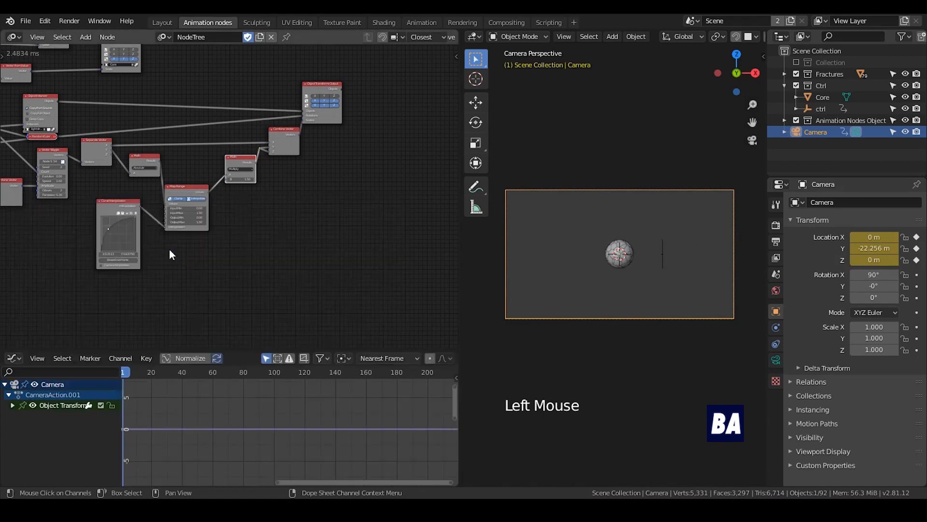
pyautogui.moveTo(164, 354); pyautogui.dragTo(173, 250)
pyautogui.click(206, 317)
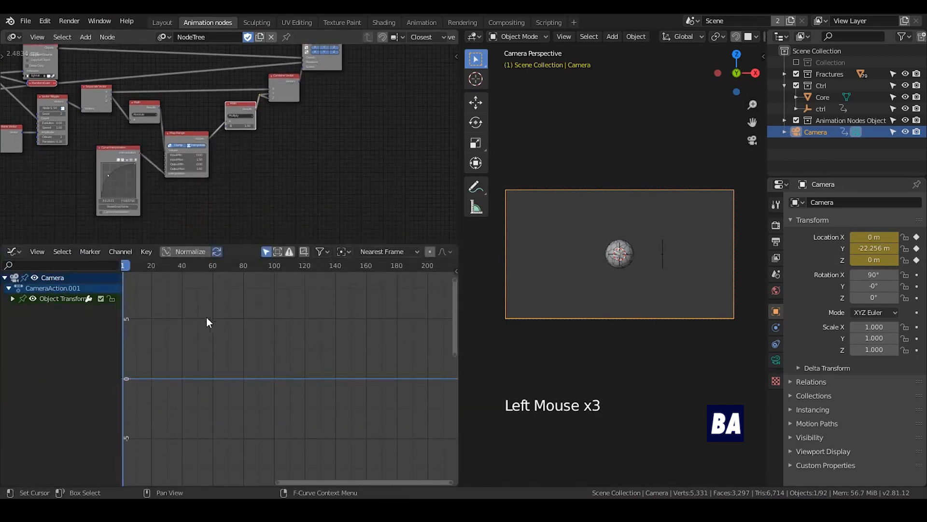
pyautogui.click(9, 300)
pyautogui.press('n')
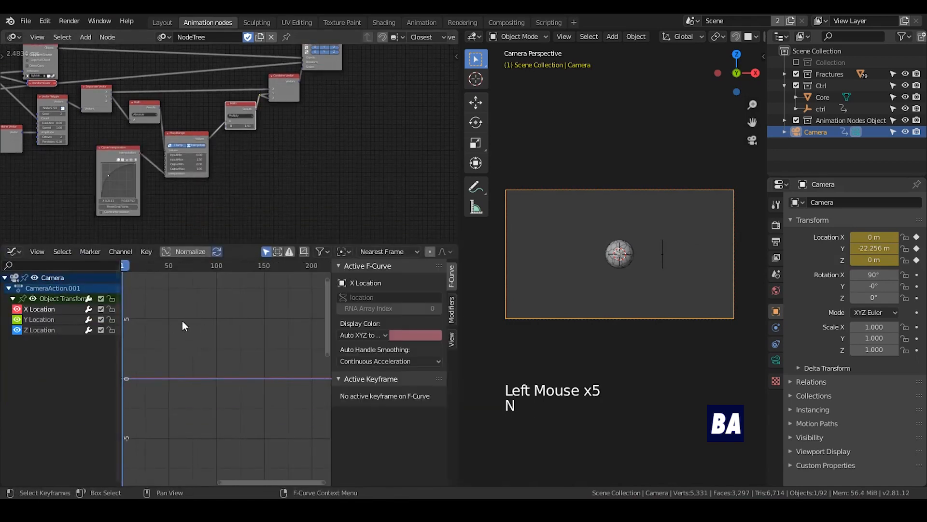
# - Add a Noise modifier to the camera's X Location curve and inspect the shaken curve
pyautogui.click(452, 309)
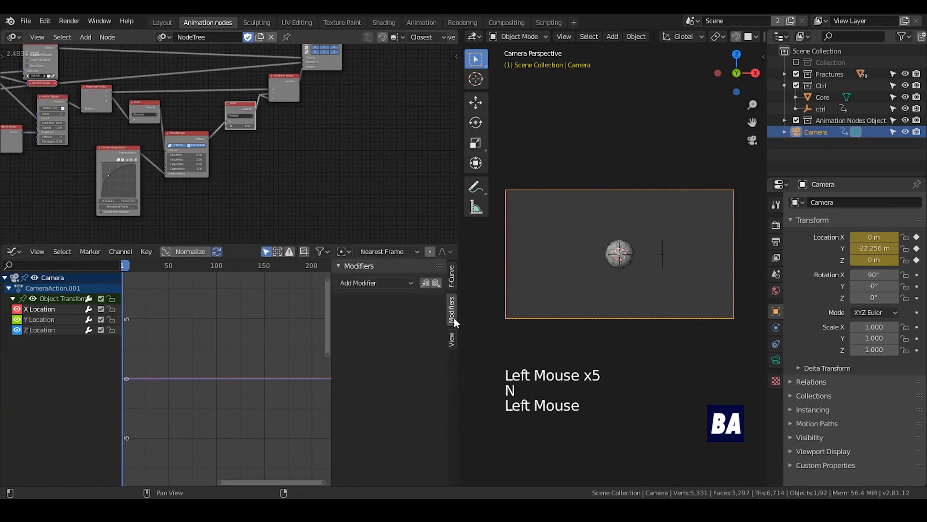
pyautogui.click(387, 285)
pyautogui.click(376, 342)
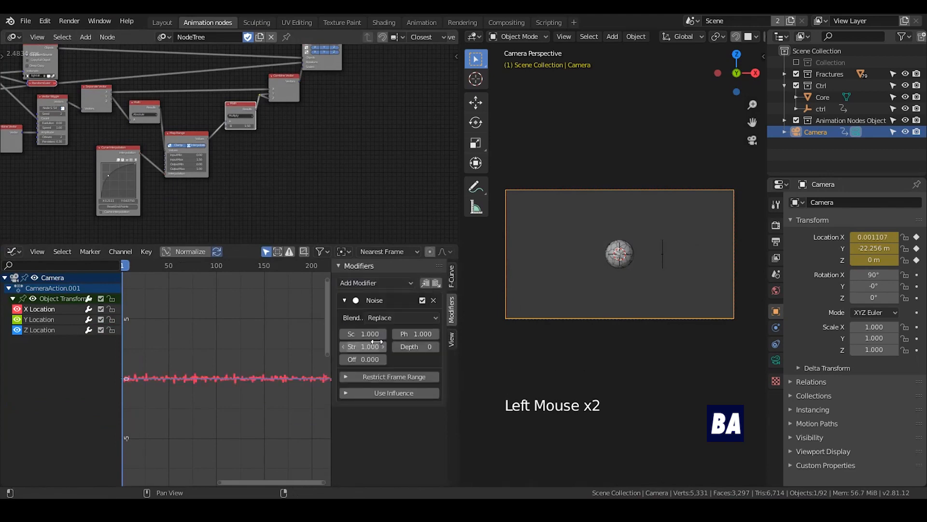
pyautogui.scroll(3, 198, 386)
pyautogui.moveTo(198, 385); pyautogui.dragTo(284, 374, button='middle')
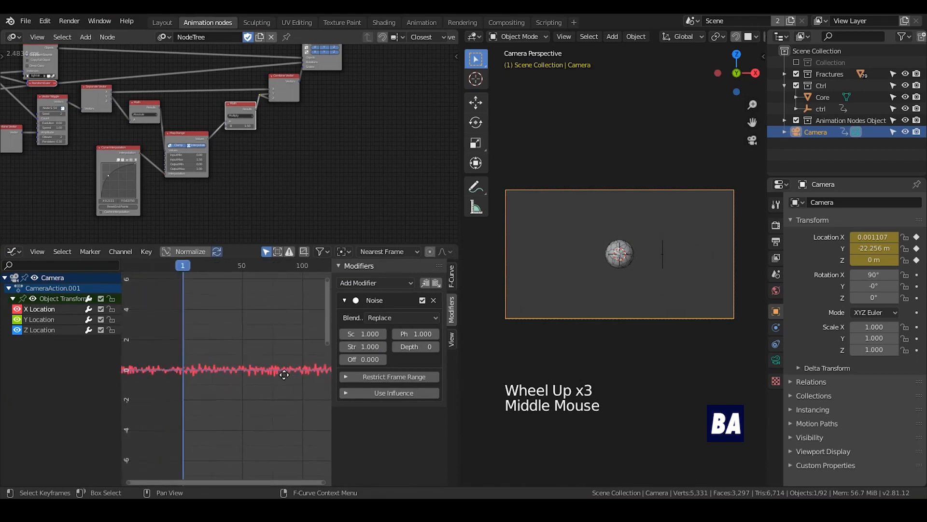
pyautogui.press('i')
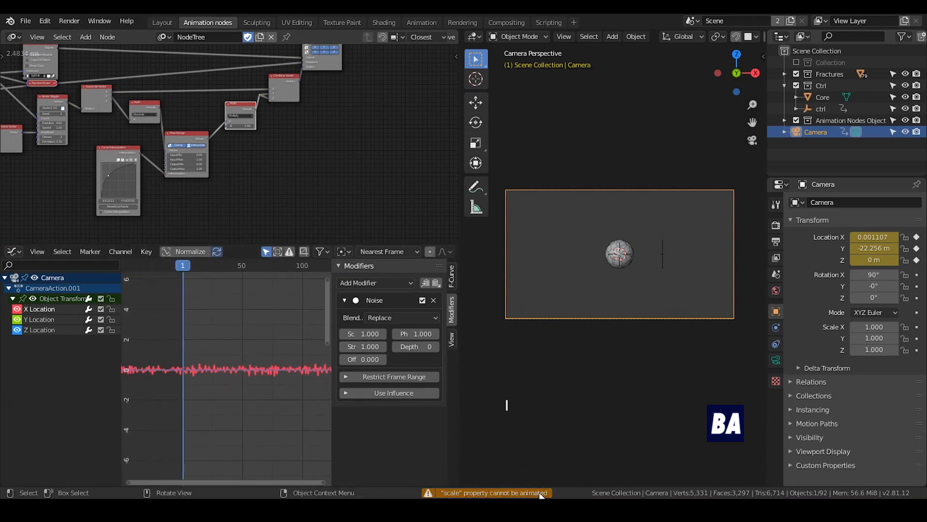
pyautogui.scroll(5, 239, 376)
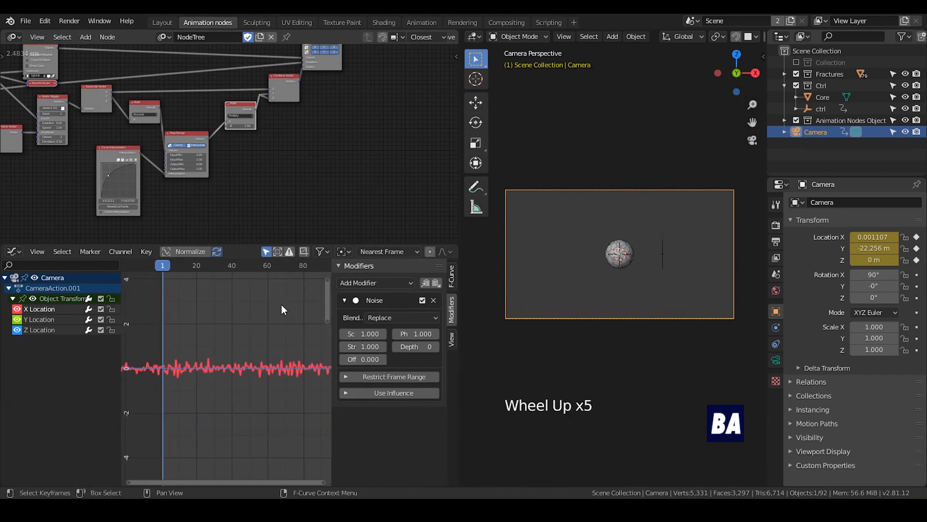
# - Hide the Graph Editor sidebar and undo the Noise modifier on the camera's X Location curve
pyautogui.press('n')
pyautogui.hotkey('ctrl', 'z')
pyautogui.hotkey('ctrl', 'z')
pyautogui.hotkey('ctrl', 'z')
pyautogui.hotkey('ctrl', 'z')
pyautogui.hotkey('ctrl', 'z')
pyautogui.hotkey('ctrl', 'z')
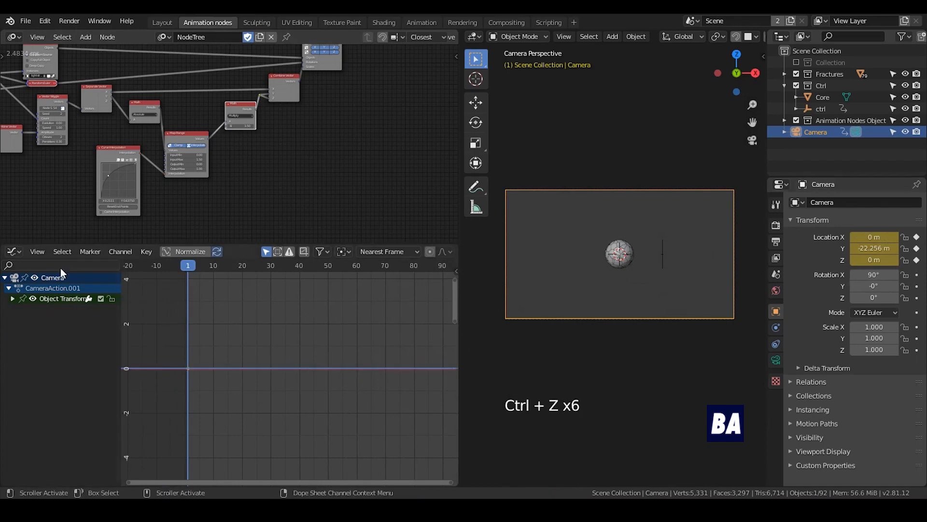
# - Return the Graph Editor area to the Timeline and delete the camera's location keyframes at frame 1
pyautogui.click(20, 250)
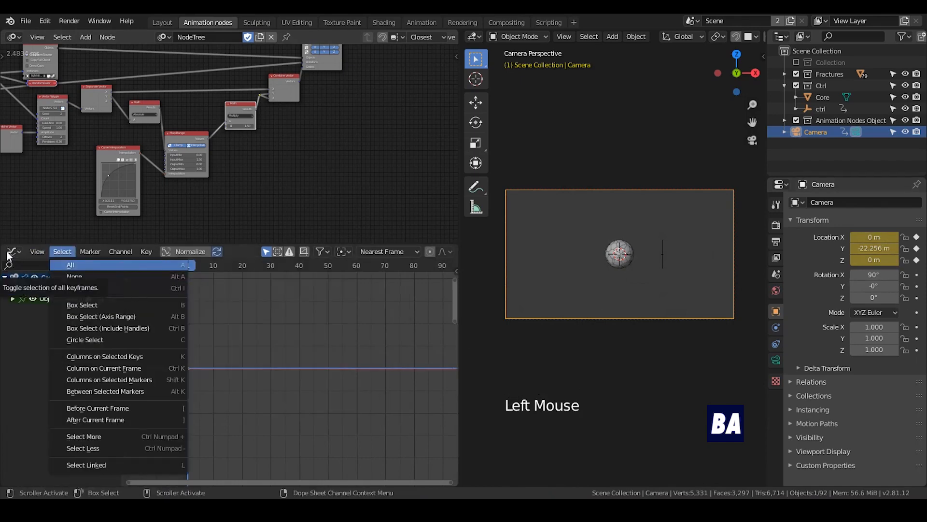
pyautogui.click(13, 252)
pyautogui.click(149, 308)
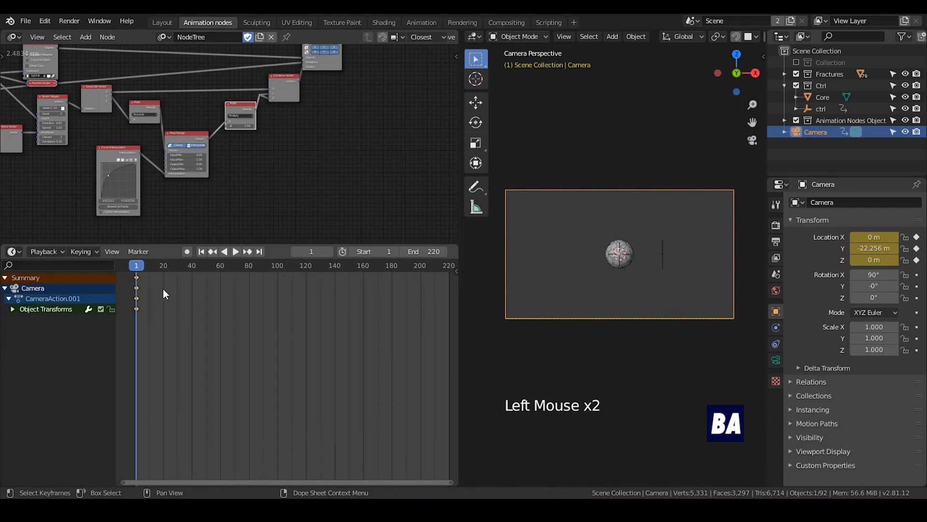
pyautogui.click(150, 277)
pyautogui.press('x')
pyautogui.click(118, 321)
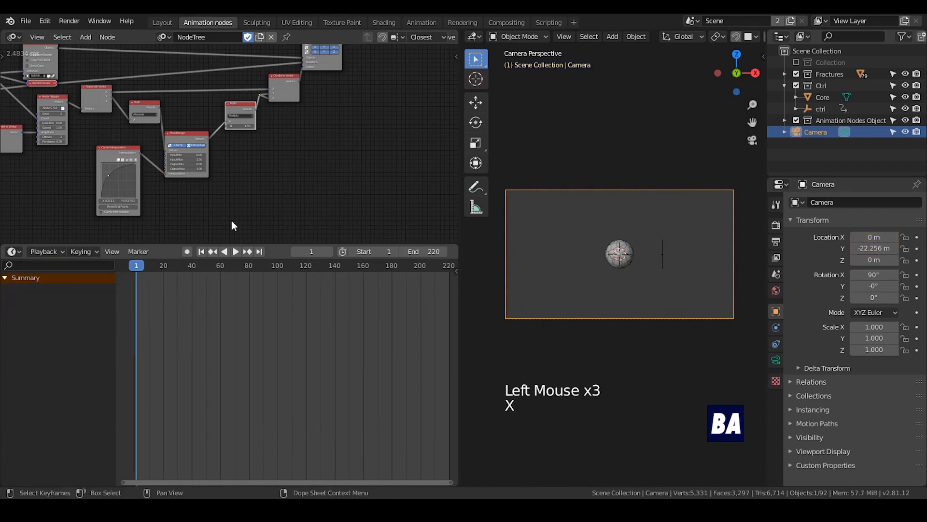
# - Shrink the timeline to give the node editor more height and save the file
pyautogui.click(217, 242)
pyautogui.moveTo(217, 242); pyautogui.dragTo(238, 435)
pyautogui.moveTo(271, 301); pyautogui.dragTo(314, 291, button='middle')
pyautogui.hotkey('ctrl', 's')
# - Duplicate the streaks' Object Transforms Output node and place the copy in the empty area below the existing nodes
pyautogui.click(359, 112)
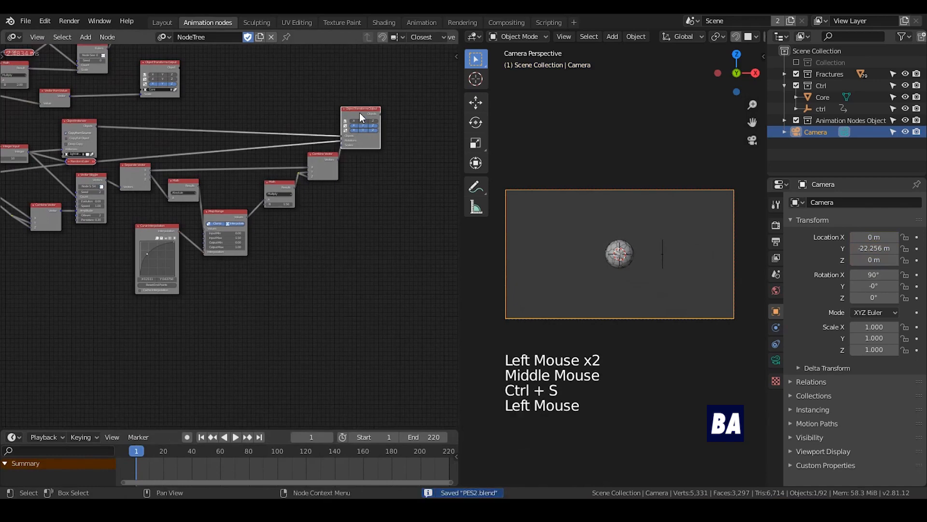
pyautogui.hotkey('shift', 'd')
pyautogui.moveTo(331, 231); pyautogui.dragTo(321, 222, button='middle')
pyautogui.scroll(4, 280, 205)
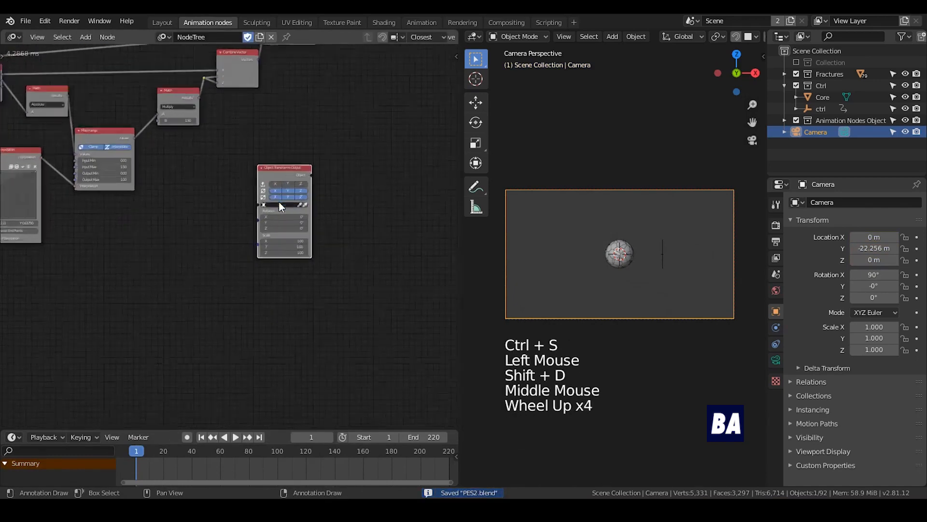
pyautogui.scroll(3, 279, 201)
pyautogui.moveTo(248, 219); pyautogui.dragTo(308, 209, button='middle')
pyautogui.moveTo(345, 149); pyautogui.dragTo(364, 208)
# - Leave the camera view, widen the 3D viewport and frame the camera object up close
pyautogui.moveTo(615, 217); pyautogui.dragTo(596, 248, button='middle')
pyautogui.scroll(-4, 616, 216)
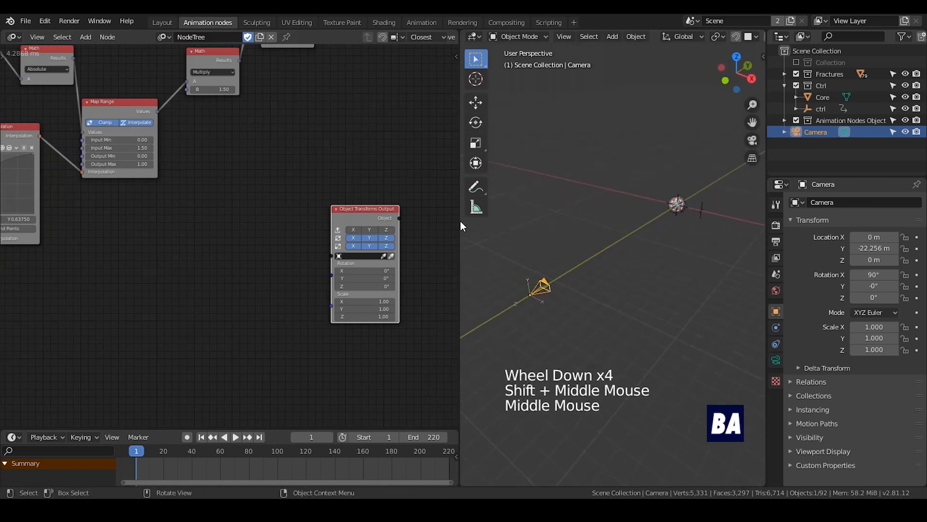
pyautogui.moveTo(460, 222); pyautogui.dragTo(396, 222)
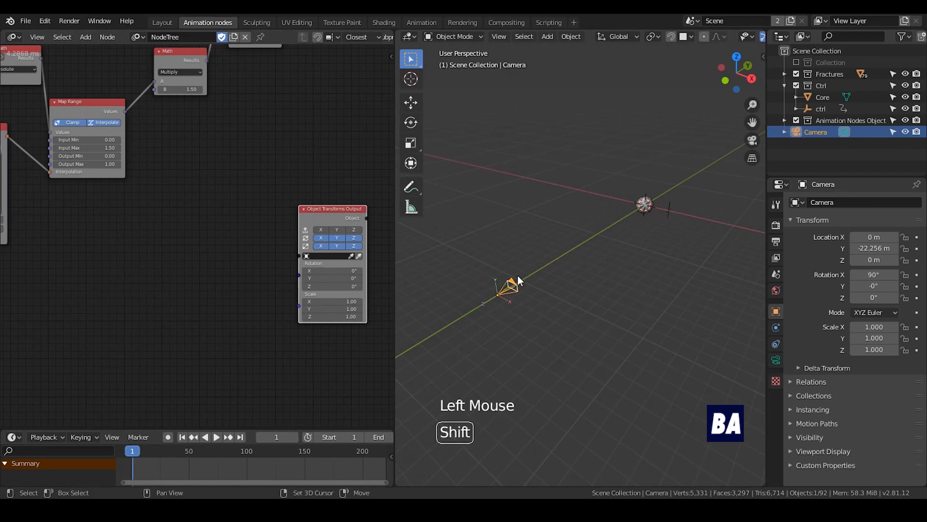
pyautogui.keyDown('shift'); pyautogui.moveTo(517, 275); pyautogui.dragTo(540, 264, button='middle'); pyautogui.keyUp('shift')
pyautogui.scroll(3, 538, 260)
pyautogui.keyDown('shift'); pyautogui.moveTo(510, 213); pyautogui.dragTo(476, 229, button='middle'); pyautogui.keyUp('shift')
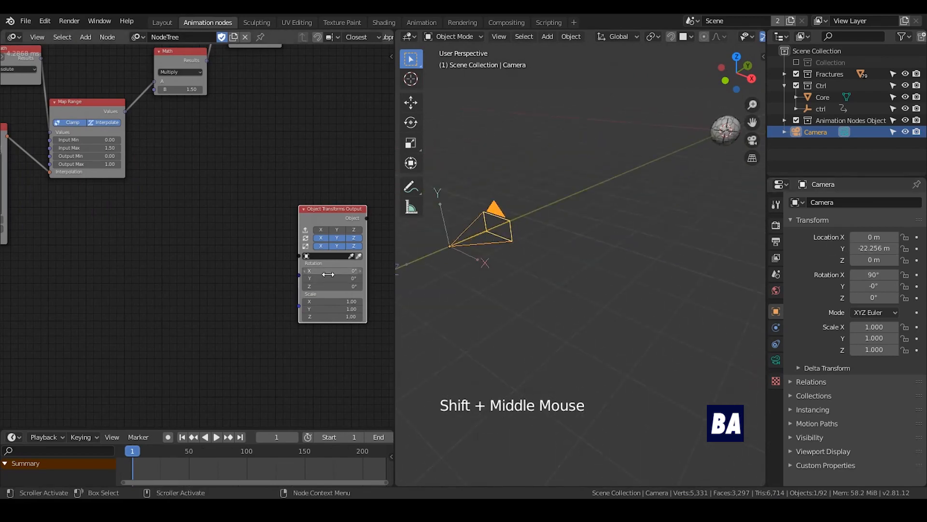
# - Set the duplicated Object Transforms Output node to control only the X, Y and Z location, with rotation and scale disabled
pyautogui.scroll(3, 330, 272)
pyautogui.moveTo(333, 260); pyautogui.dragTo(232, 215, button='middle')
pyautogui.moveTo(250, 195); pyautogui.dragTo(309, 187)
pyautogui.moveTo(155, 230); pyautogui.dragTo(205, 203, button='middle')
pyautogui.click(204, 203)
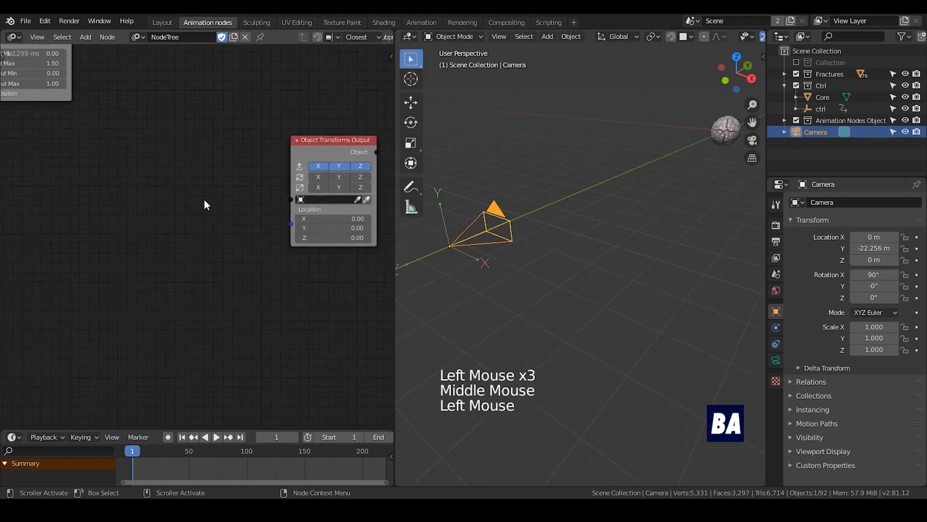
# - Add an Object Initial Transforms node before the new output node and assign the Camera as its object
pyautogui.hotkey('ctrl', 'a')
pyautogui.write('initi')
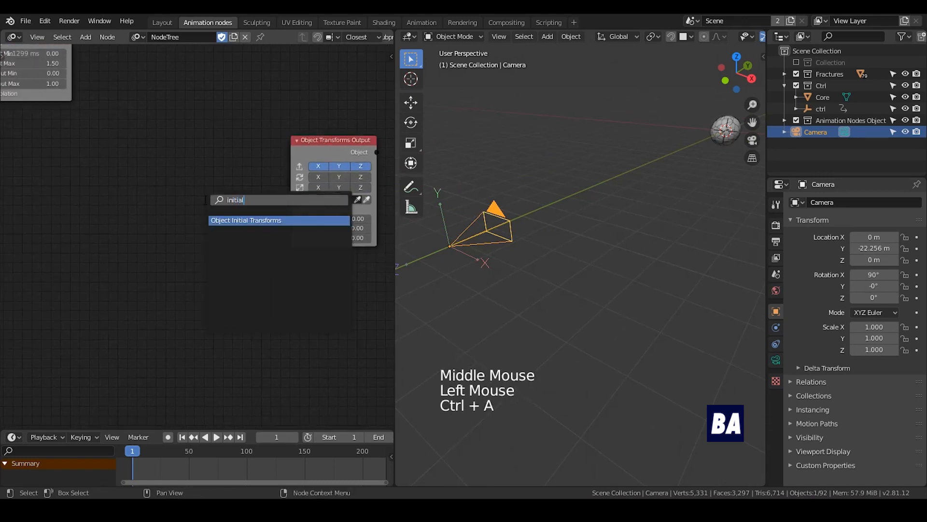
pyautogui.write('al')
pyautogui.press('Return')
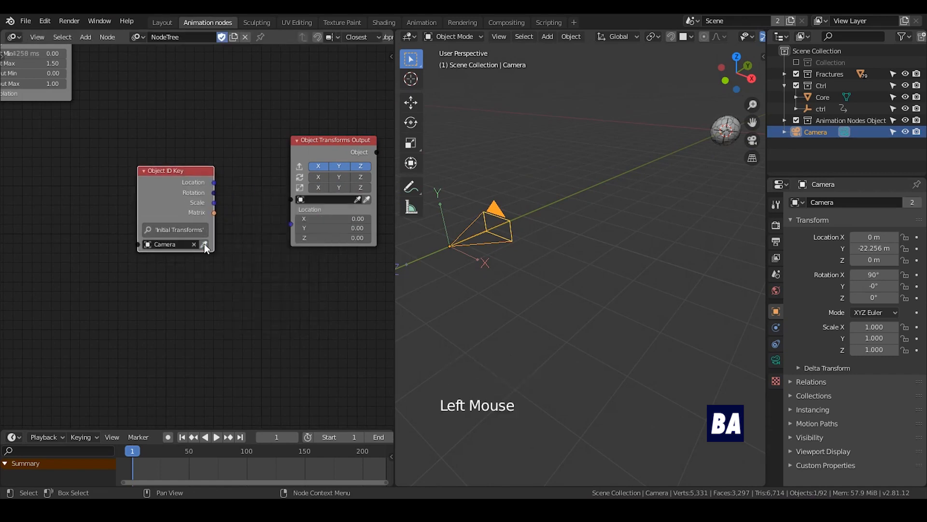
# - Store the camera's current transforms as its Initial Transforms ID key
pyautogui.press('n')
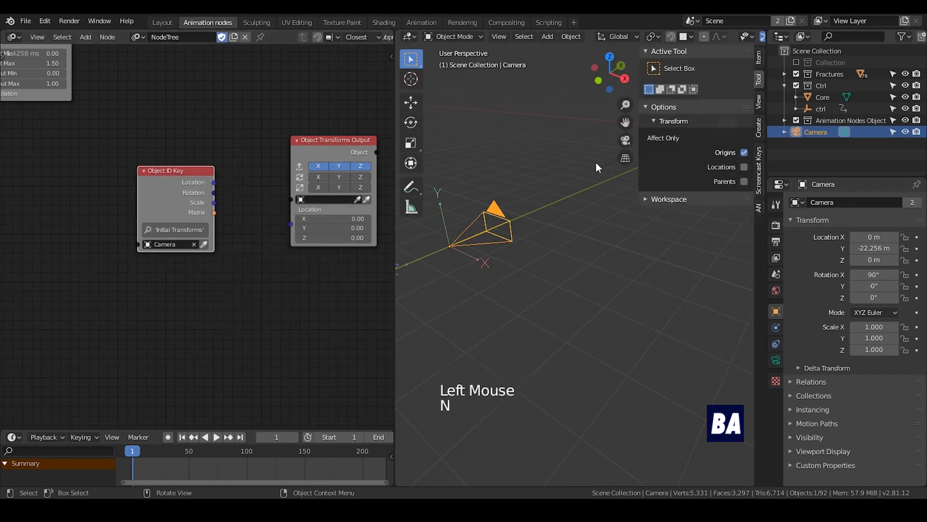
pyautogui.click(760, 160)
pyautogui.click(760, 206)
pyautogui.click(719, 145)
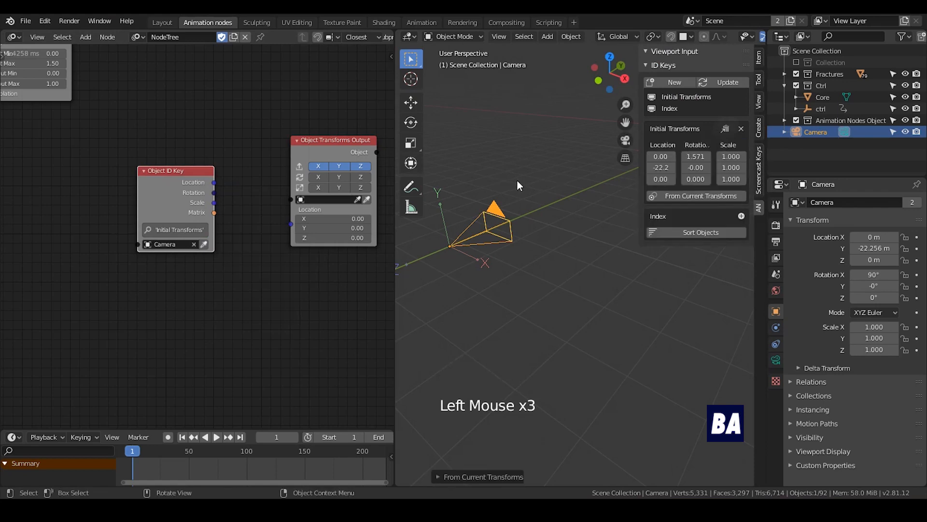
pyautogui.press('n')
# - Link the Object ID Key's Location to the Object Transforms Output, assign the Camera as its object, and save the file
pyautogui.moveTo(214, 183); pyautogui.dragTo(293, 229)
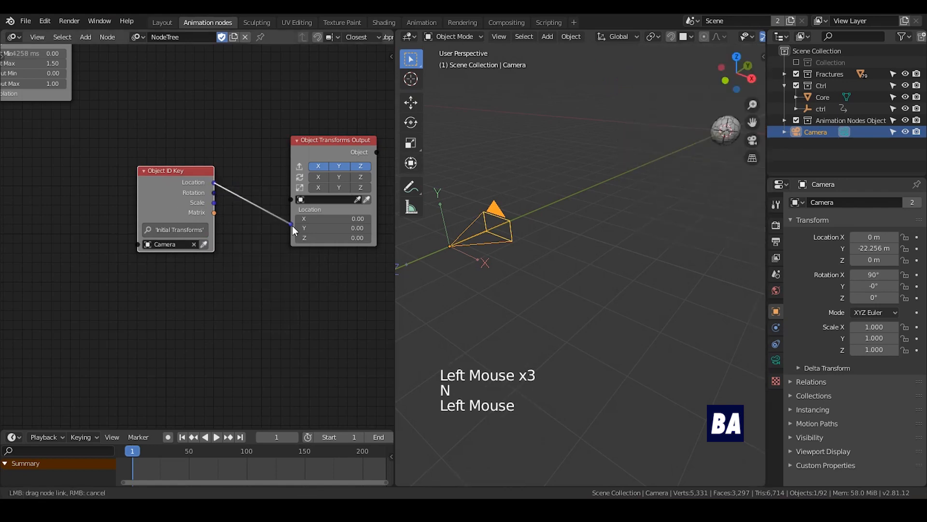
pyautogui.click(367, 200)
pyautogui.click(512, 249)
pyautogui.keyDown('shift'); pyautogui.moveTo(512, 249); pyautogui.dragTo(524, 234, button='middle'); pyautogui.keyUp('shift')
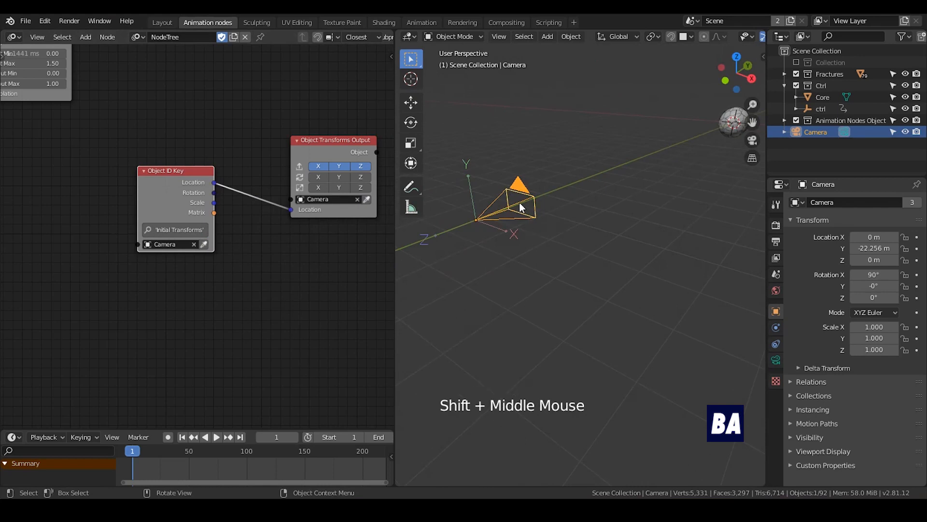
pyautogui.hotkey('ctrl', 's')
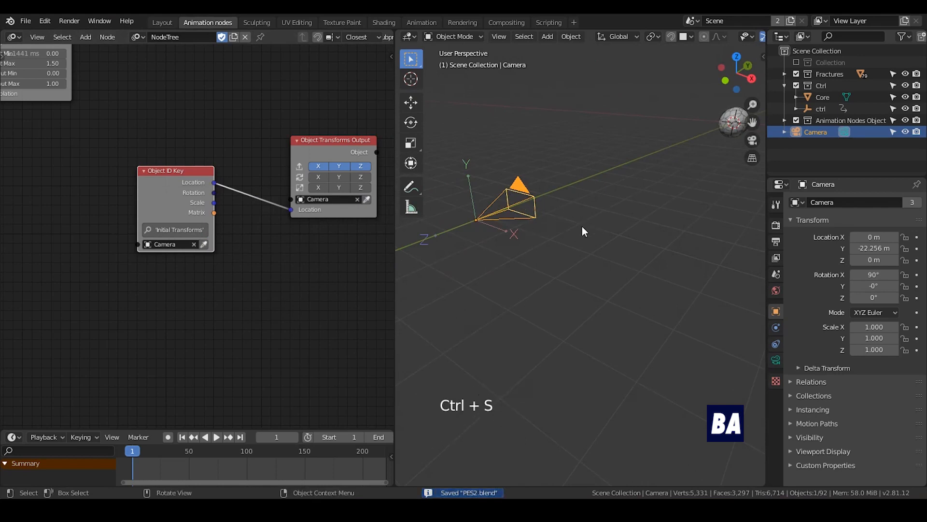
# - Move the Object ID Key node farther from the Object Transforms Output to make room between them
pyautogui.moveTo(318, 257); pyautogui.dragTo(294, 272, button='middle')
pyautogui.moveTo(140, 197); pyautogui.dragTo(163, 206)
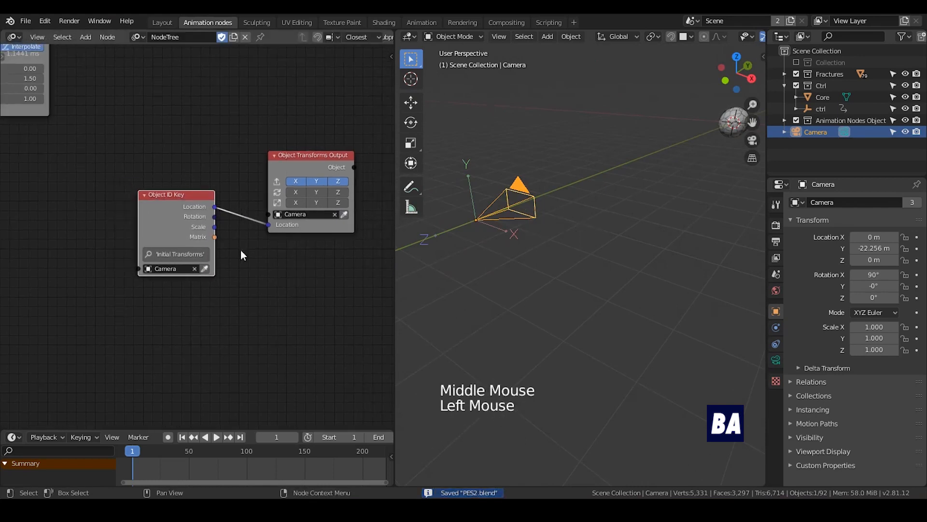
pyautogui.moveTo(251, 256); pyautogui.dragTo(260, 232, button='middle')
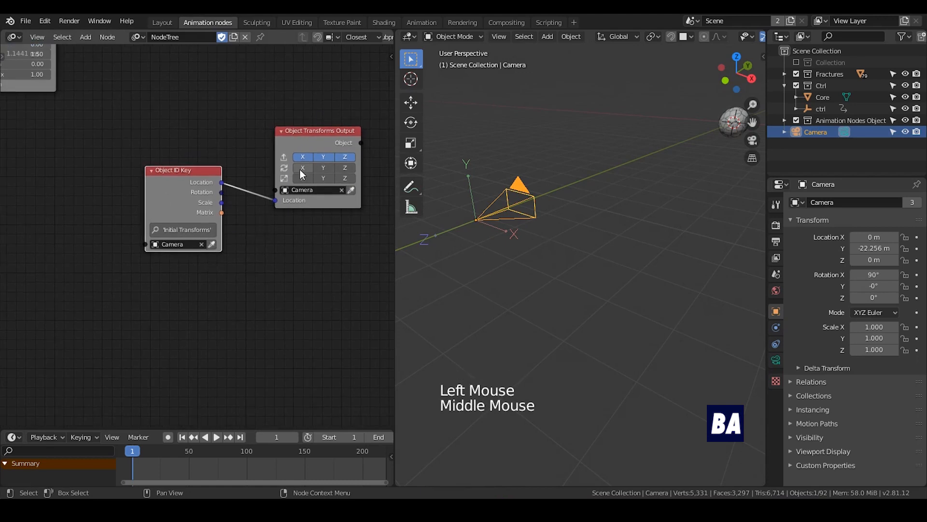
pyautogui.moveTo(201, 186); pyautogui.dragTo(106, 203)
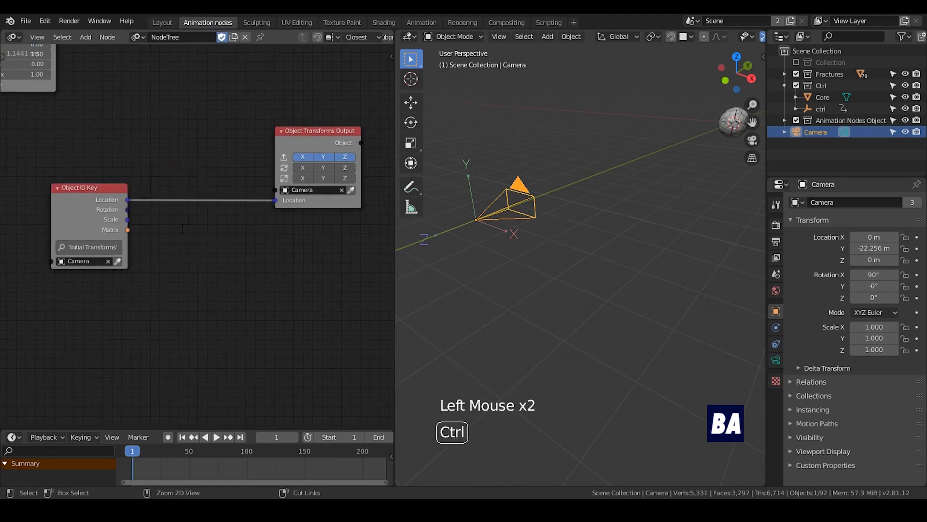
# - Insert a Vector Math node set to Add into the Location link between the Object ID Key and Object Transforms Output
pyautogui.hotkey('ctrl', 'a')
pyautogui.write('vector math')
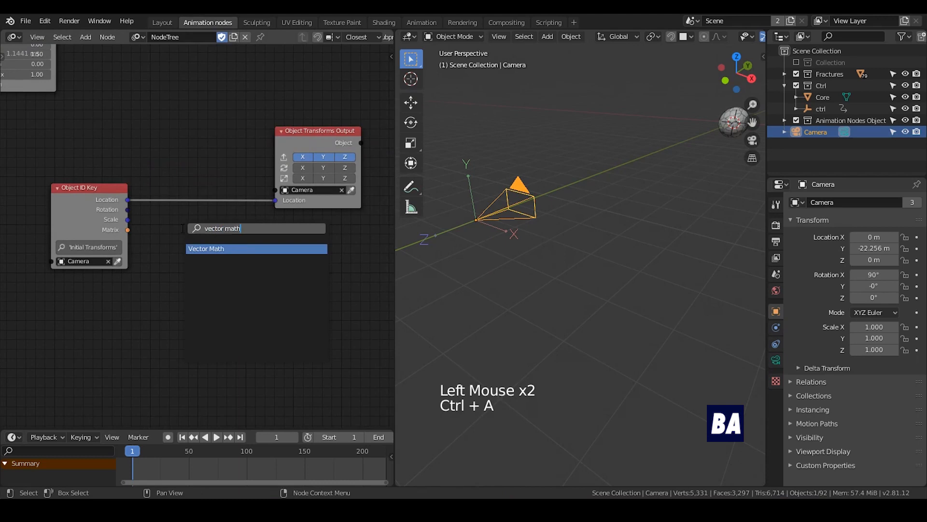
pyautogui.press('Return')
pyautogui.click(201, 194)
pyautogui.moveTo(201, 194); pyautogui.dragTo(235, 186, button='middle')
pyautogui.moveTo(235, 185); pyautogui.dragTo(279, 172)
pyautogui.moveTo(283, 205); pyautogui.dragTo(322, 185, button='middle')
# - Add a Vector Wiggle node and link its Vector output to the B input of the Vector Math Add node
pyautogui.click(235, 239)
pyautogui.hotkey('ctrl', 'a')
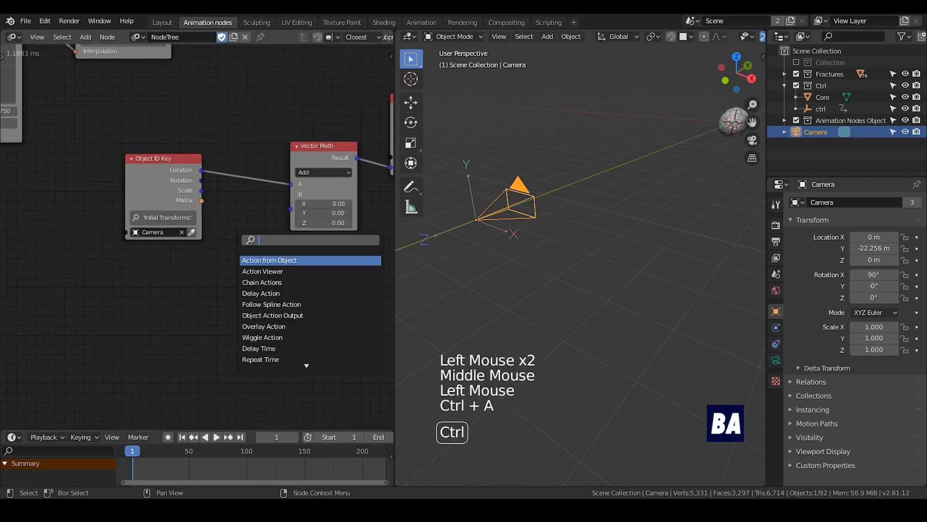
pyautogui.write('ve')
pyautogui.write('ctro')
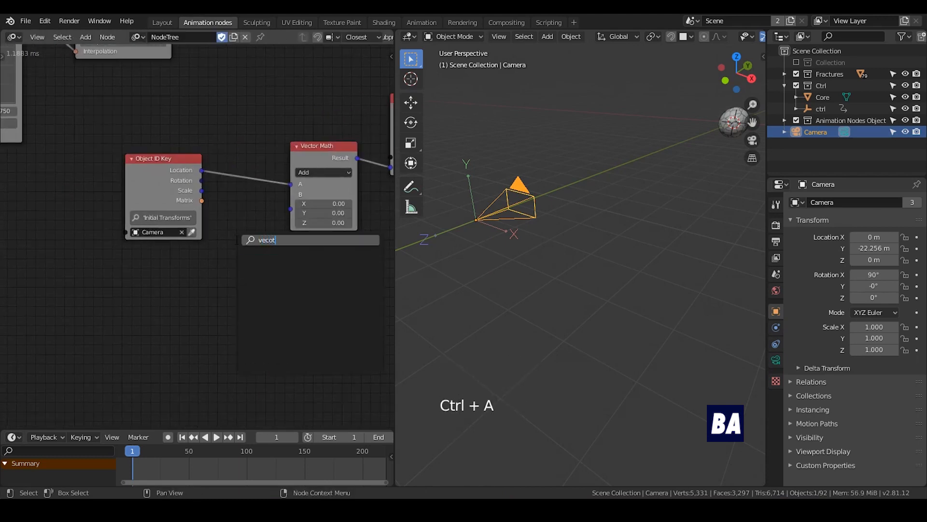
pyautogui.press('BackSpace')
pyautogui.press('BackSpace')
pyautogui.write('or wiggle')
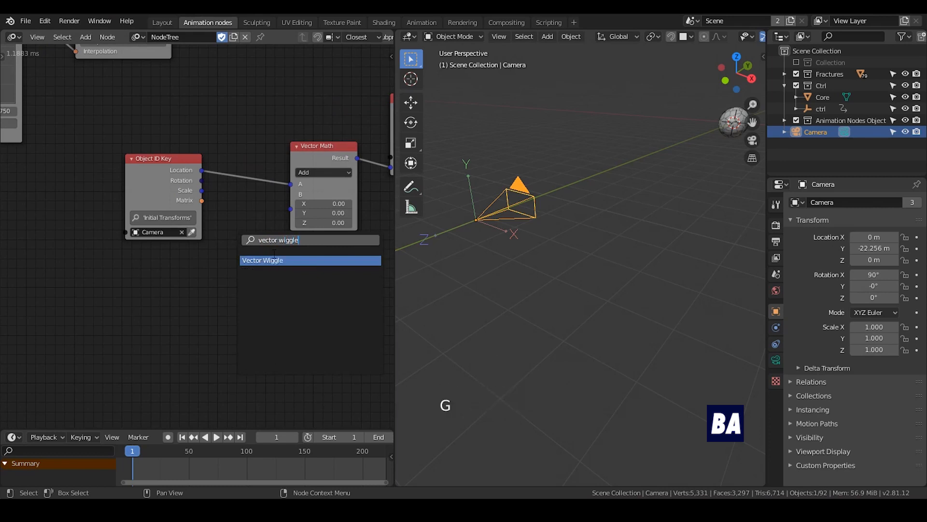
pyautogui.press('Return')
pyautogui.click(269, 276)
pyautogui.moveTo(279, 289); pyautogui.dragTo(289, 225, button='middle')
pyautogui.scroll(2, 289, 225)
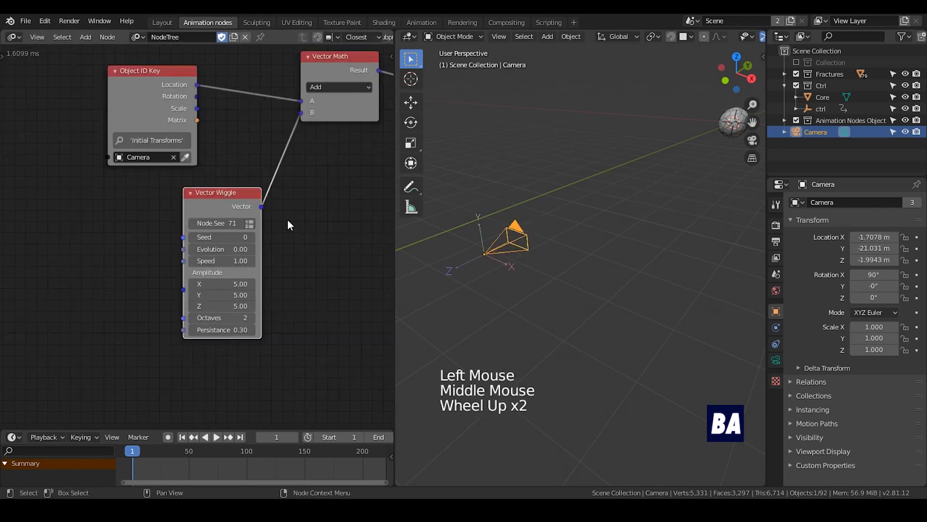
# - Add a Vector from Value node, link it to the Vector Wiggle's Amplitude, and set its value to 1
pyautogui.moveTo(214, 286); pyautogui.dragTo(272, 217, button='middle')
pyautogui.click(144, 234)
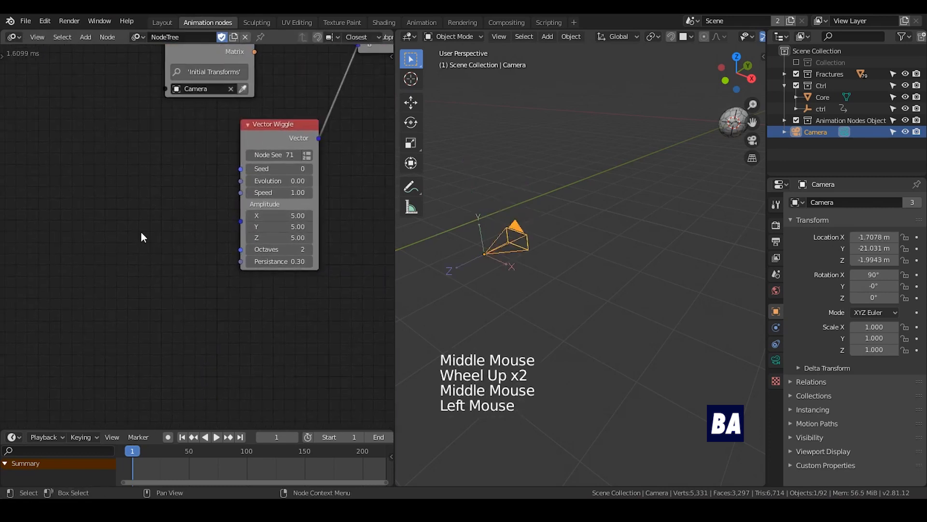
pyautogui.hotkey('ctrl', 'a')
pyautogui.write('val')
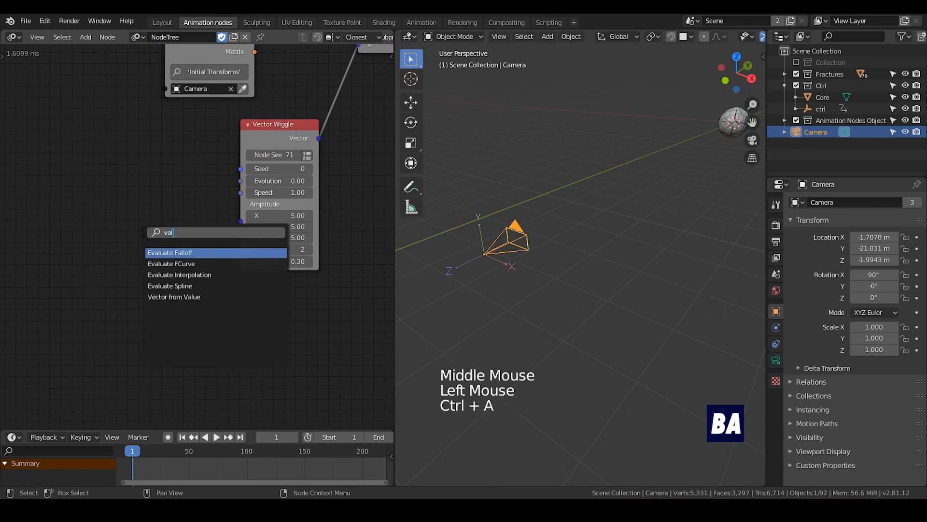
pyautogui.press('BackSpace')
pyautogui.press('BackSpace')
pyautogui.press('BackSpace')
pyautogui.write('val')
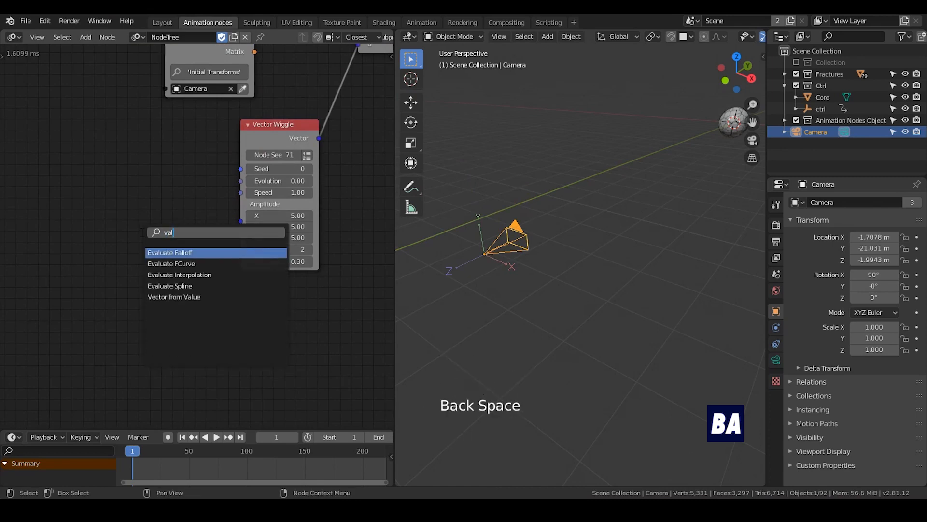
pyautogui.press('BackSpace')
pyautogui.press('BackSpace')
pyautogui.write('ect')
pyautogui.click(184, 253)
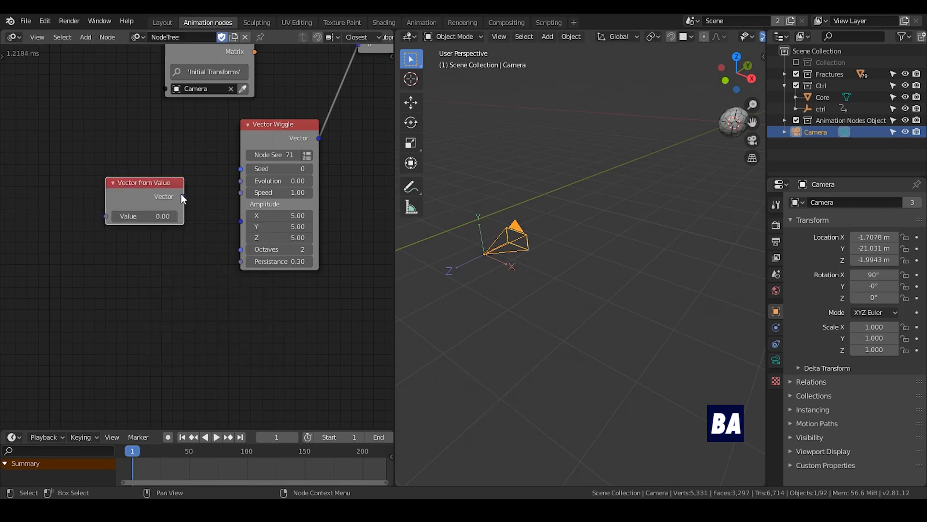
pyautogui.click(152, 216)
pyautogui.click(152, 208)
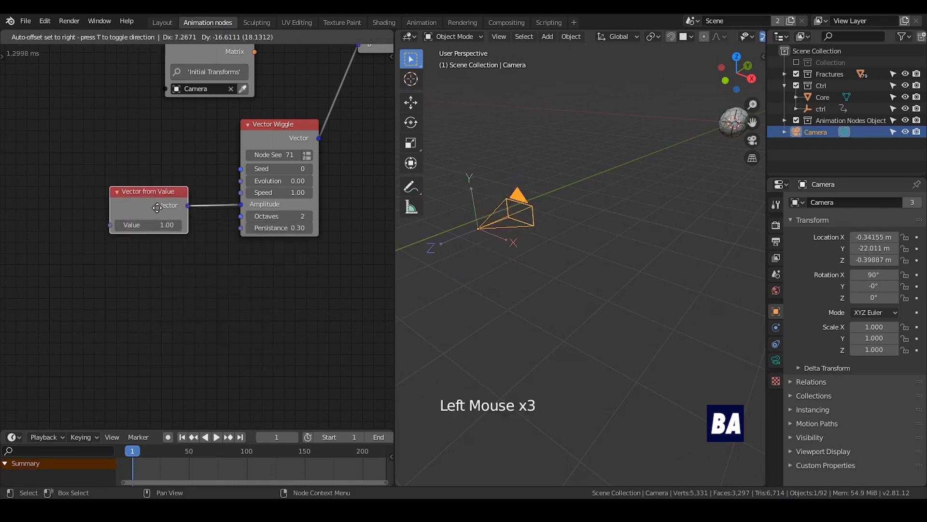
# - View the scene through the camera and bring the wiggle nodes into view
pyautogui.moveTo(152, 208); pyautogui.dragTo(202, 217, button='middle')
pyautogui.scroll(-8, 203, 217)
pyautogui.moveTo(203, 217); pyautogui.dragTo(232, 227, button='middle')
pyautogui.scroll(-4, 232, 227)
pyautogui.scroll(7, 244, 242)
pyautogui.moveTo(232, 227)
pyautogui.mouseDown(button='middle')
pyautogui.moveTo(244, 241)
pyautogui.moveTo(246, 224)
pyautogui.mouseUp(button='middle')
pyautogui.press('KP_0')
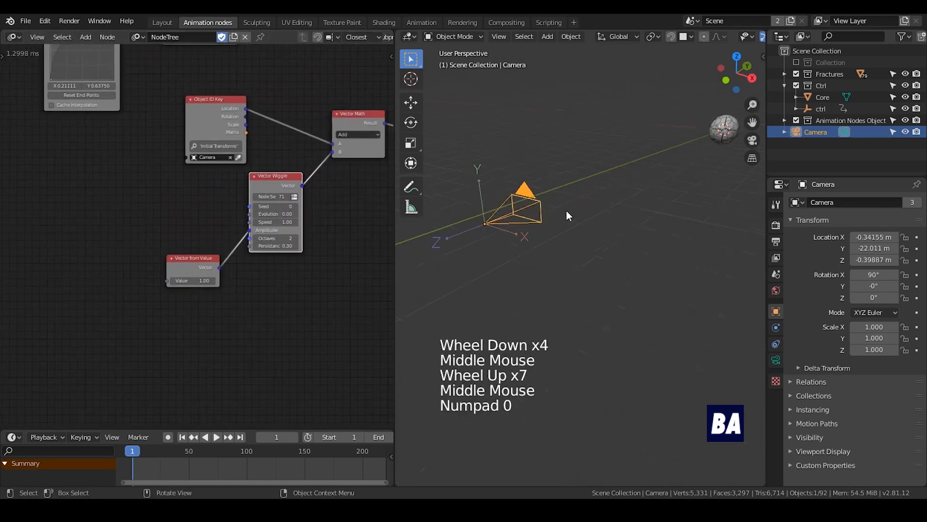
pyautogui.scroll(3, 309, 236)
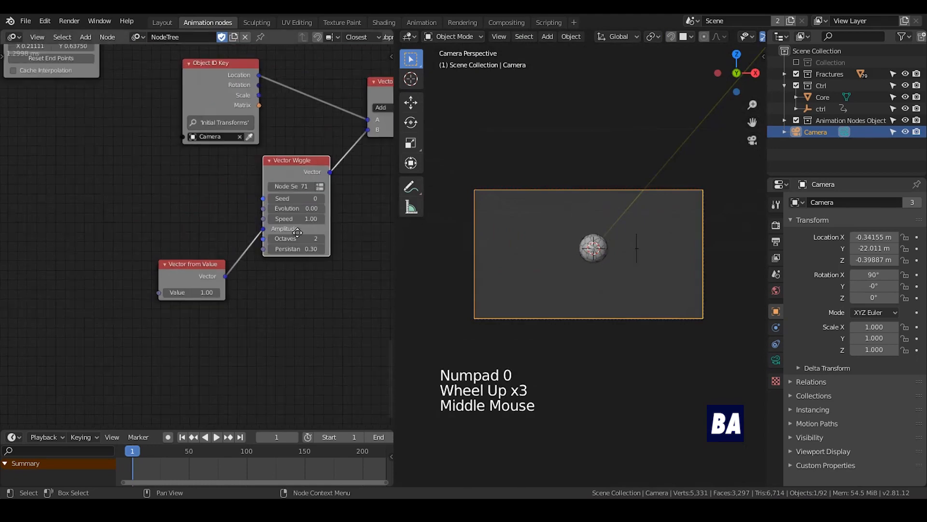
# - Add a Time Info node, link its Frame output to the Vector Wiggle's Evolution, and place it farther from the wiggle node
pyautogui.moveTo(162, 185); pyautogui.dragTo(112, 196, button='middle')
pyautogui.click(111, 196)
pyautogui.hotkey('ctrl', 'a')
pyautogui.write('ti')
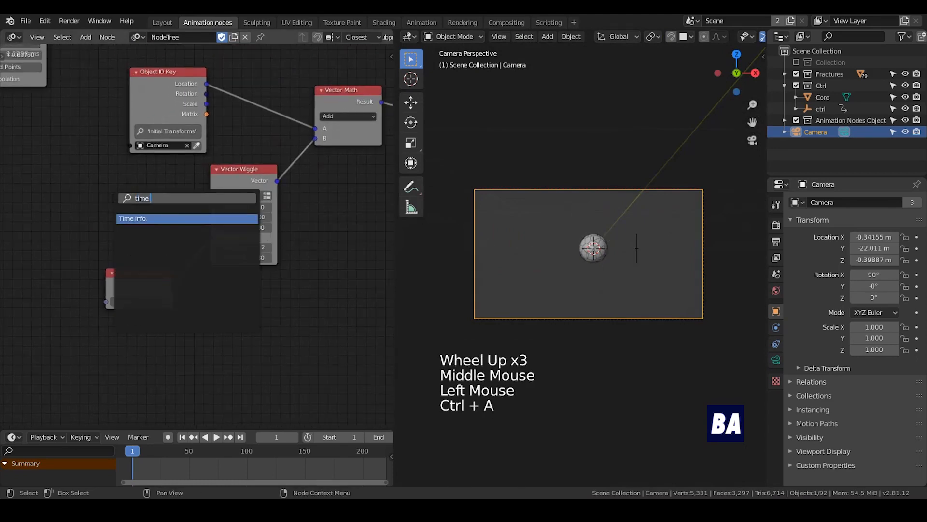
pyautogui.click(121, 219)
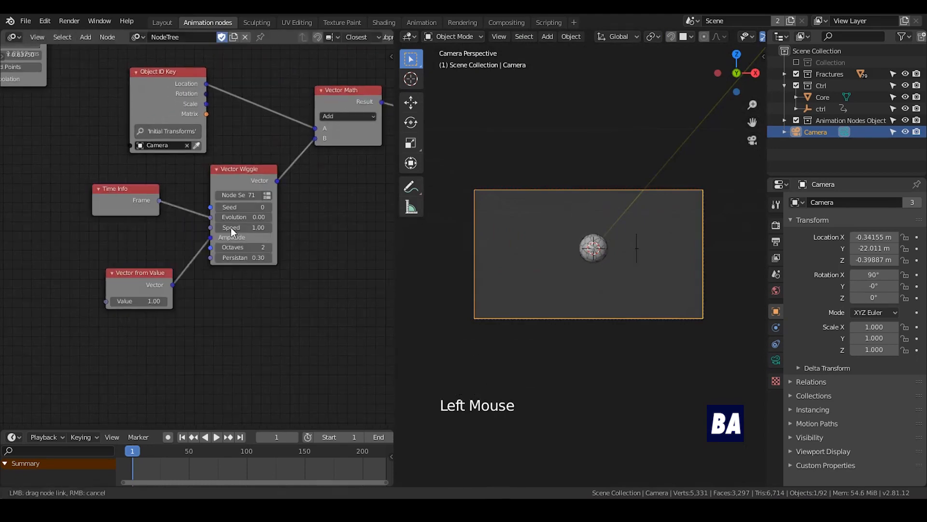
pyautogui.moveTo(213, 221); pyautogui.dragTo(212, 219)
pyautogui.moveTo(150, 201); pyautogui.dragTo(115, 212)
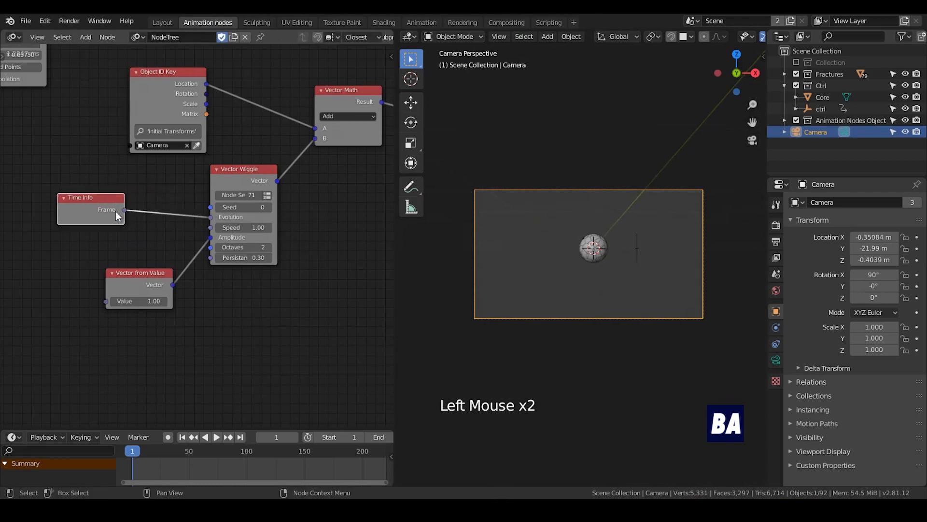
# - Play the animation to check the camera's motion from outside the camera view, then stop and return to frame 1
pyautogui.click(221, 437)
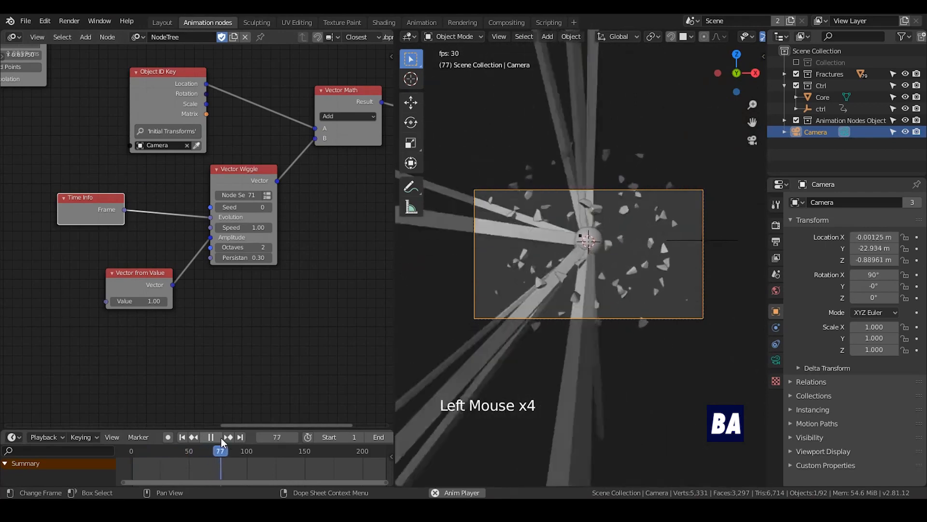
pyautogui.moveTo(614, 247); pyautogui.dragTo(510, 283, button='middle')
pyautogui.scroll(-5, 562, 269)
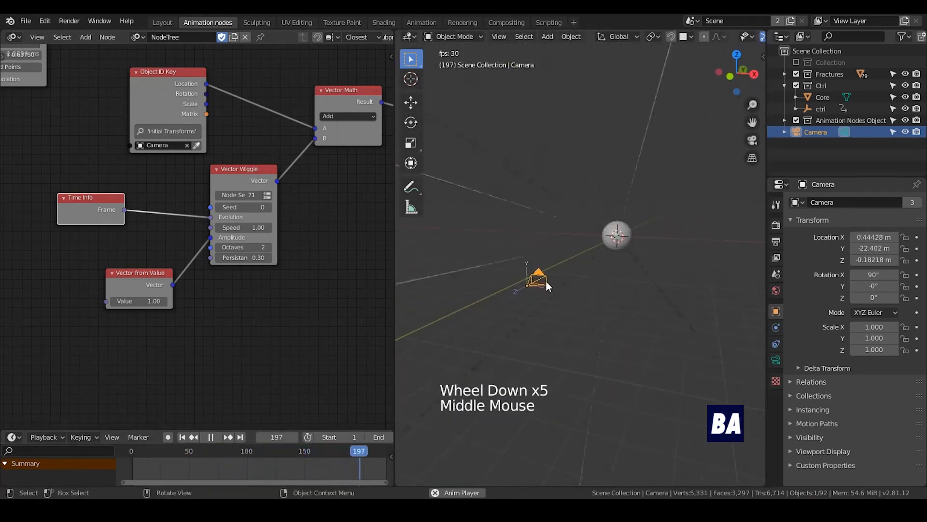
pyautogui.click(207, 436)
pyautogui.click(182, 436)
# - Move the Time Info node farther from the Vector Wiggle to make room between them
pyautogui.moveTo(241, 323); pyautogui.dragTo(284, 294, button='middle')
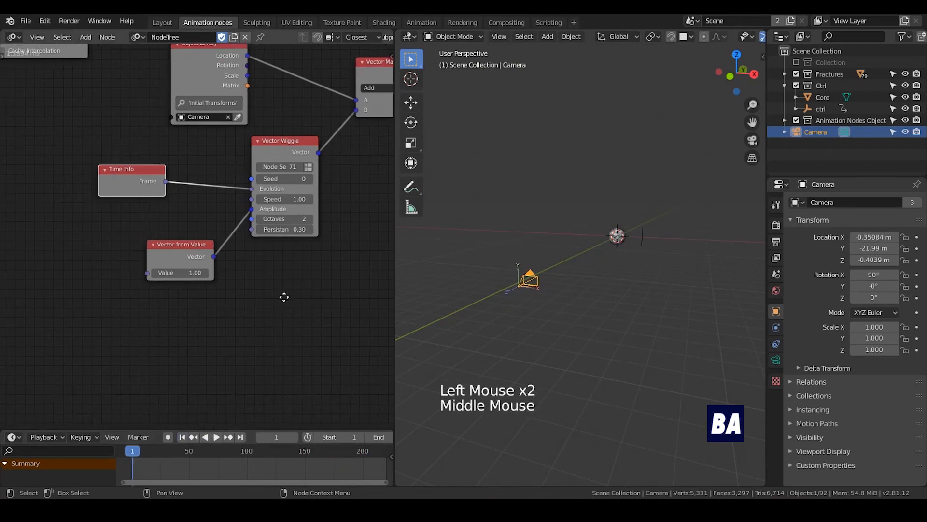
pyautogui.scroll(2, 247, 257)
pyautogui.click(116, 168)
pyautogui.moveTo(116, 167); pyautogui.dragTo(75, 162)
pyautogui.moveTo(178, 173); pyautogui.dragTo(190, 173, button='middle')
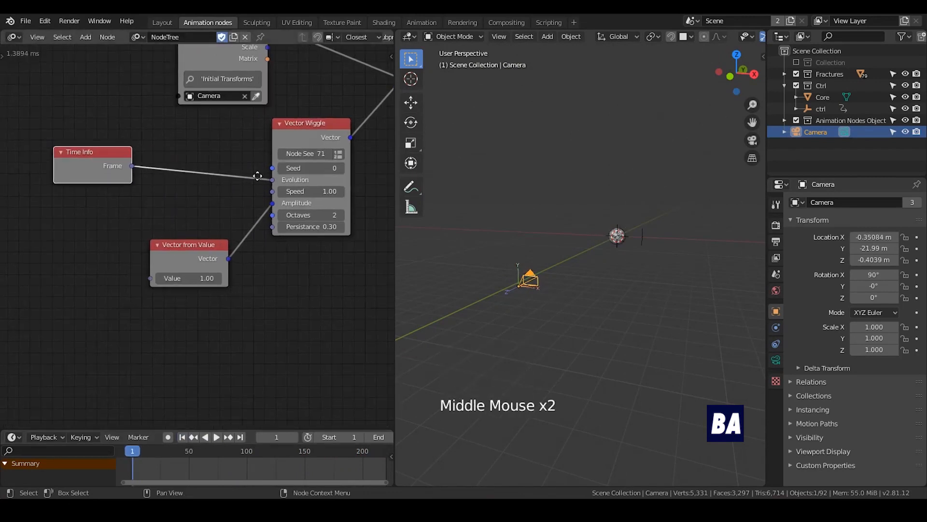
# - Duplicate the Multiply Math node and insert the copy into the link between Time Info and the Vector Wiggle's Evolution
pyautogui.scroll(-4, 214, 251)
pyautogui.moveTo(215, 251); pyautogui.dragTo(239, 288, button='middle')
pyautogui.scroll(-3, 259, 135)
pyautogui.click(248, 143)
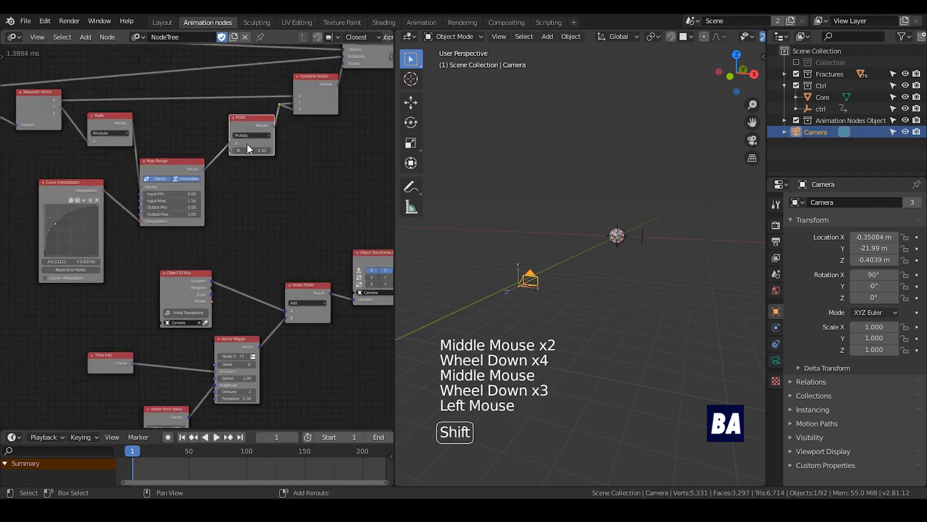
pyautogui.hotkey('shift', 'd')
pyautogui.moveTo(169, 395); pyautogui.dragTo(187, 394, button='middle')
pyautogui.scroll(6, 257, 289)
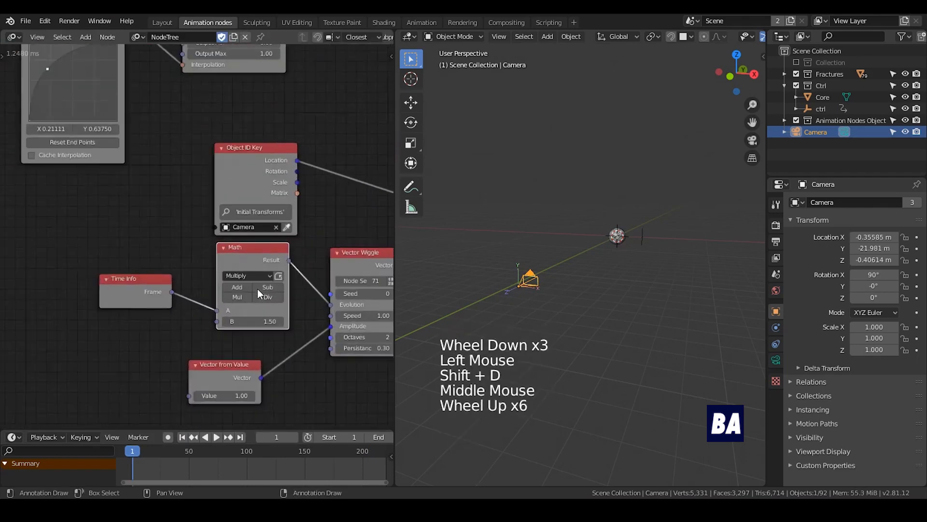
# - Set the new Multiply node's B value to 5 and play the animation
pyautogui.scroll(3, 257, 288)
pyautogui.moveTo(257, 289); pyautogui.dragTo(260, 235, button='middle')
pyautogui.click(257, 241)
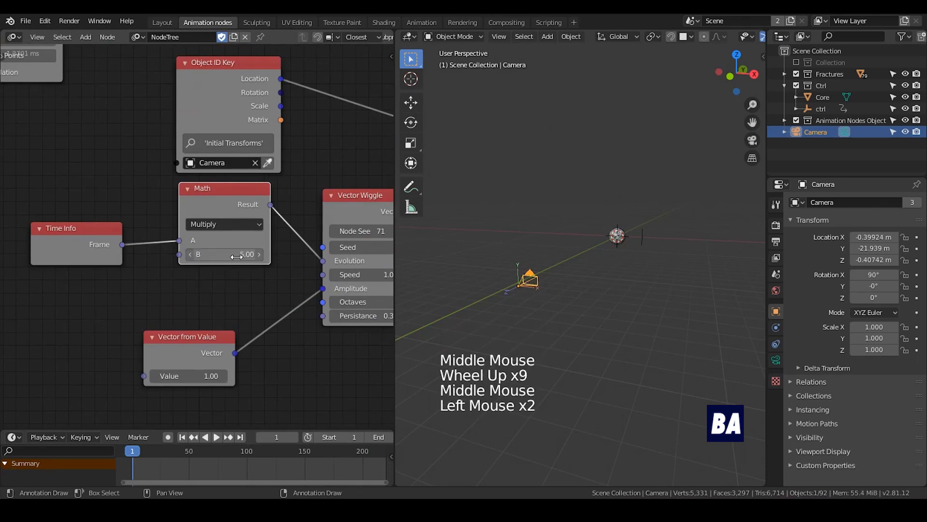
pyautogui.click(184, 437)
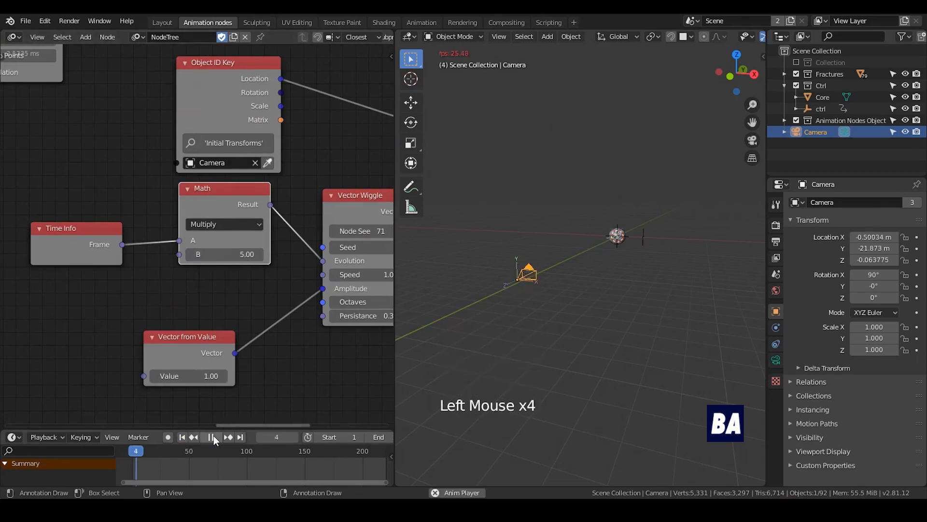
# - Set the Multiply node's B value to 100 during playback, then stop and return to frame 1
pyautogui.click(234, 256)
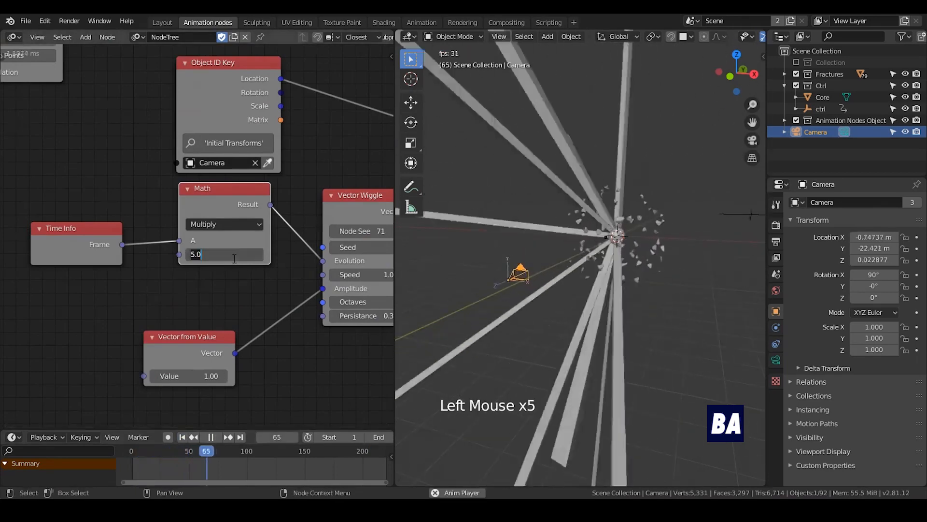
pyautogui.write('100')
pyautogui.press('Return')
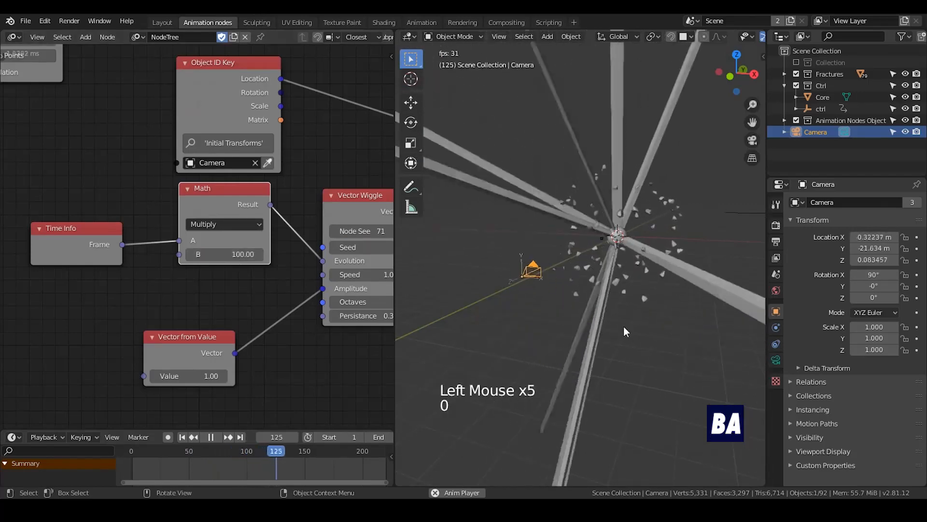
pyautogui.click(210, 437)
pyautogui.click(182, 437)
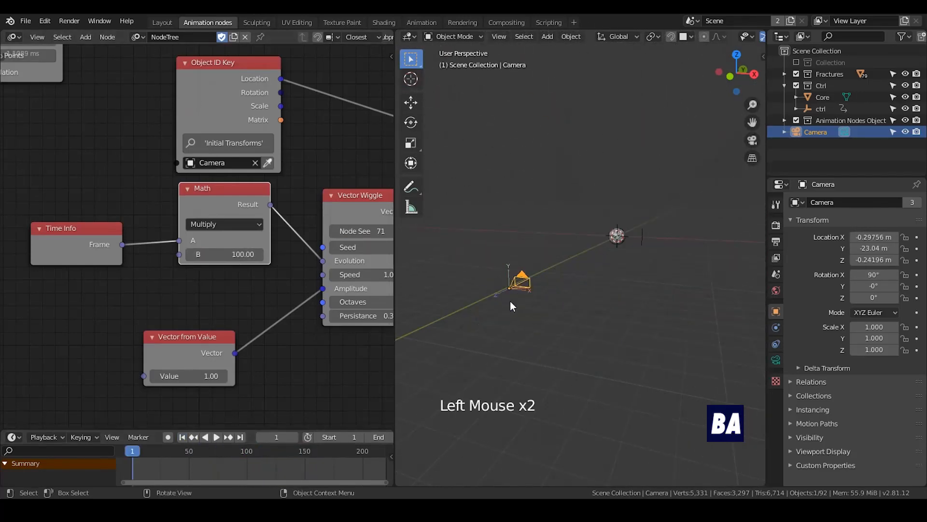
# - Spread the Time Info, Math, Vector from Value and Vector Wiggle nodes apart, and play the animation up to frame 35
pyautogui.keyDown('shift'); pyautogui.moveTo(341, 302); pyautogui.dragTo(326, 235, button='middle'); pyautogui.keyUp('shift')
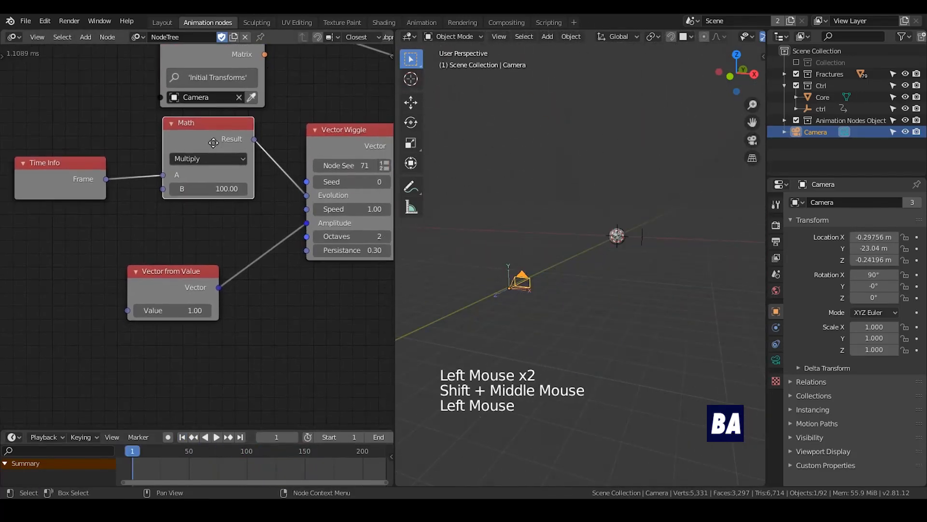
pyautogui.moveTo(216, 133); pyautogui.dragTo(200, 155)
pyautogui.moveTo(123, 180); pyautogui.dragTo(208, 162, button='middle')
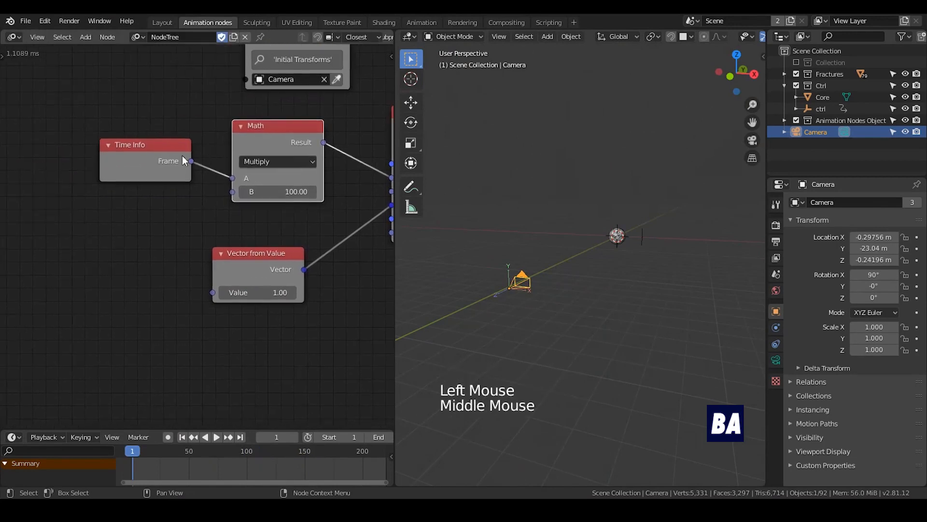
pyautogui.moveTo(140, 145); pyautogui.dragTo(44, 134)
pyautogui.moveTo(259, 126); pyautogui.dragTo(183, 117)
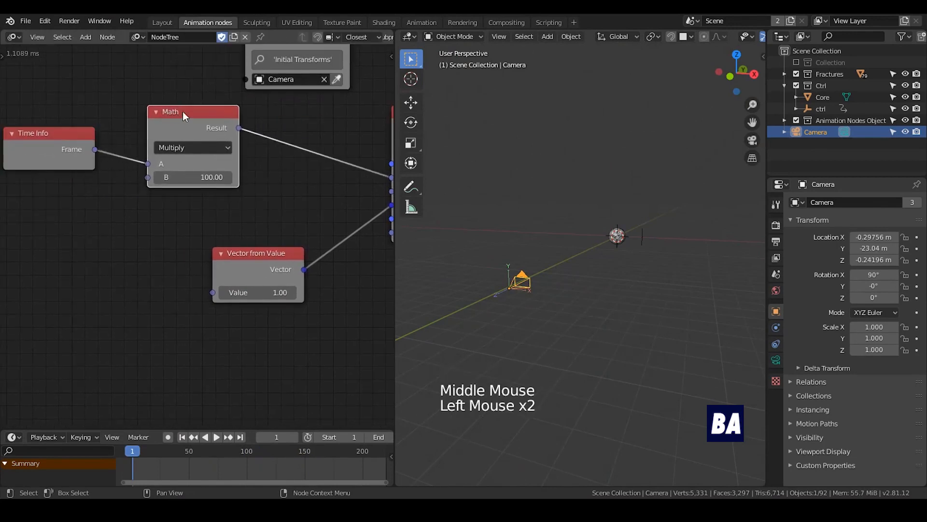
pyautogui.moveTo(267, 203); pyautogui.dragTo(218, 197, button='middle')
pyautogui.moveTo(216, 252); pyautogui.dragTo(255, 295)
pyautogui.moveTo(253, 257); pyautogui.dragTo(172, 249, button='middle')
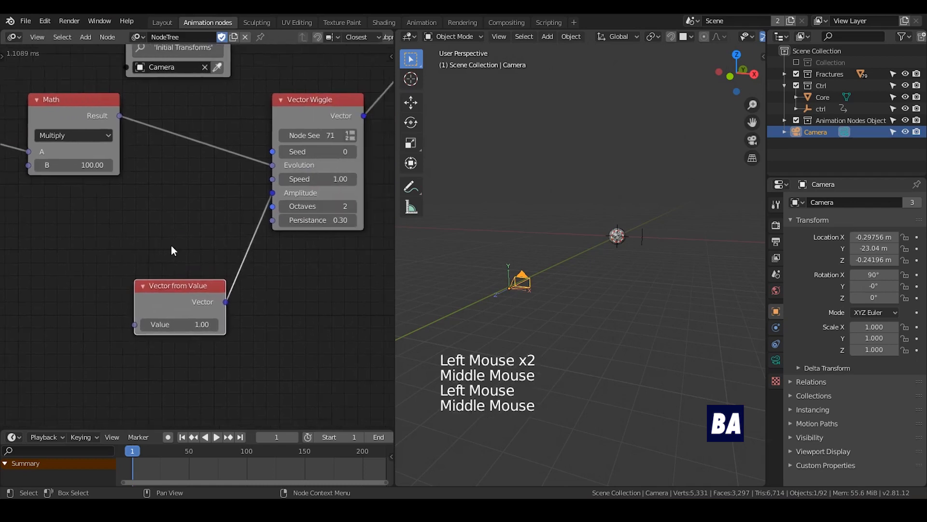
pyautogui.scroll(-5, 175, 245)
pyautogui.moveTo(293, 152); pyautogui.dragTo(313, 163)
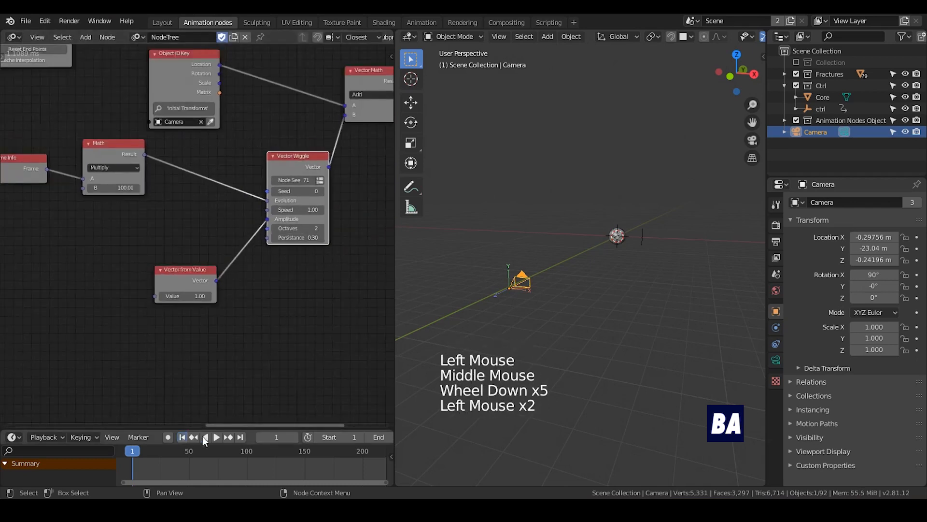
pyautogui.click(220, 434)
pyautogui.click(220, 434)
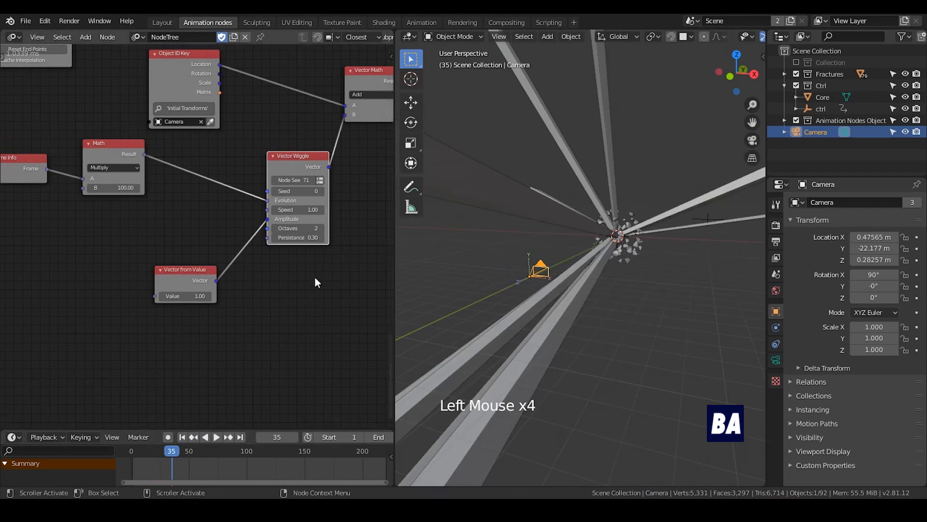
# - Move the Vector Math, Object Transforms Output and Vector Wiggle nodes farther from their input nodes, and save the file
pyautogui.moveTo(309, 282); pyautogui.dragTo(251, 251, button='middle')
pyautogui.moveTo(300, 117); pyautogui.dragTo(276, 160, button='middle')
pyautogui.scroll(-4, 277, 162)
pyautogui.click(349, 83)
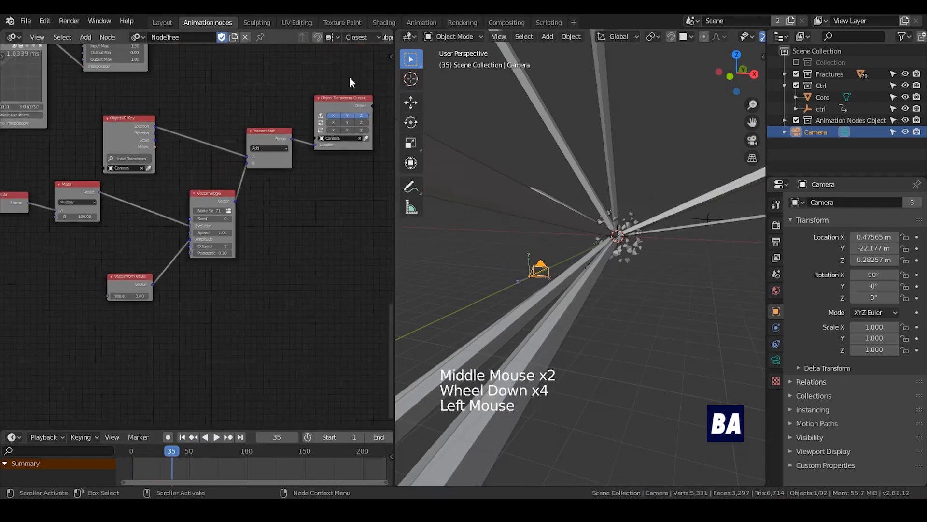
pyautogui.press('g')
pyautogui.click(236, 189)
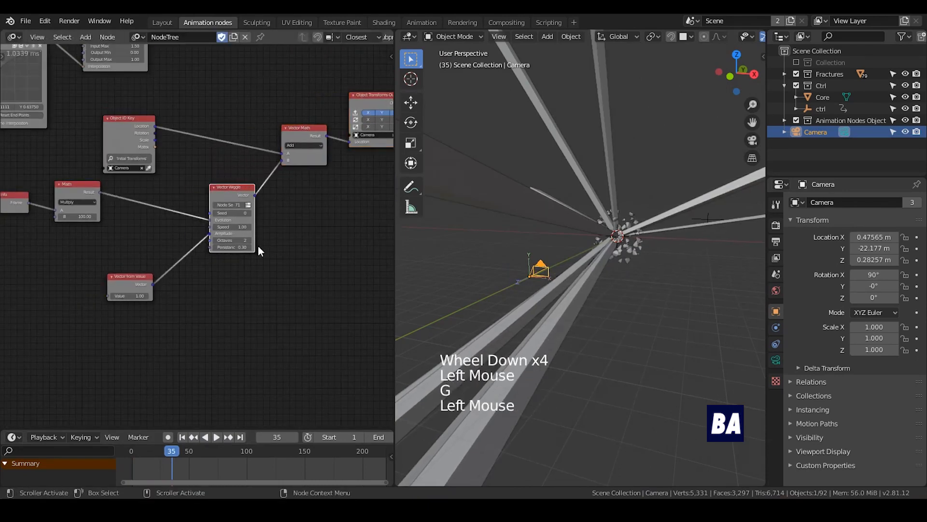
pyautogui.moveTo(258, 246); pyautogui.dragTo(318, 176, button='middle')
pyautogui.moveTo(191, 208); pyautogui.dragTo(221, 199)
pyautogui.hotkey('ctrl', 's')
pyautogui.moveTo(177, 180); pyautogui.dragTo(238, 151, button='middle')
pyautogui.scroll(2, 242, 161)
pyautogui.hotkey('ctrl', 's')
# - Insert a Map Range node between the Multiply and Vector Wiggle nodes and enable its Interpolate option
pyautogui.scroll(2, 226, 160)
pyautogui.click(225, 159)
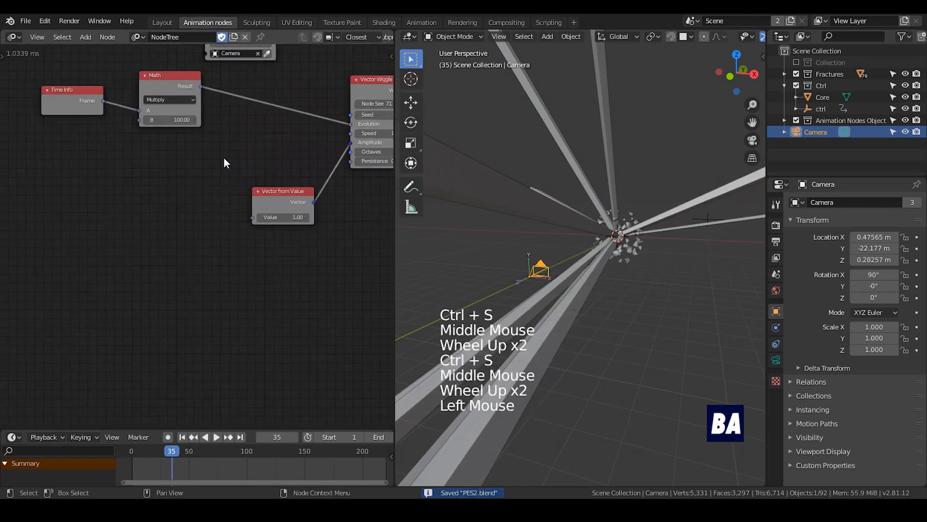
pyautogui.hotkey('ctrl', 'a')
pyautogui.write('map')
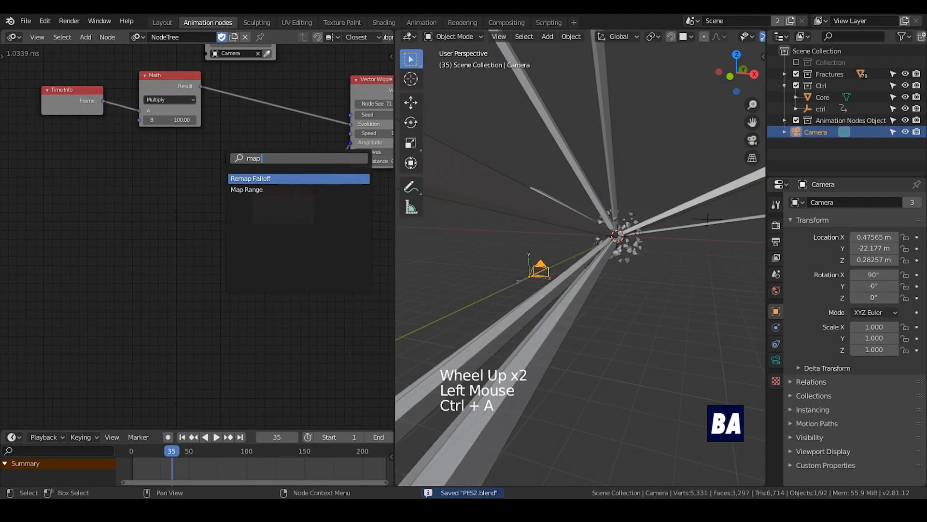
pyautogui.click(247, 190)
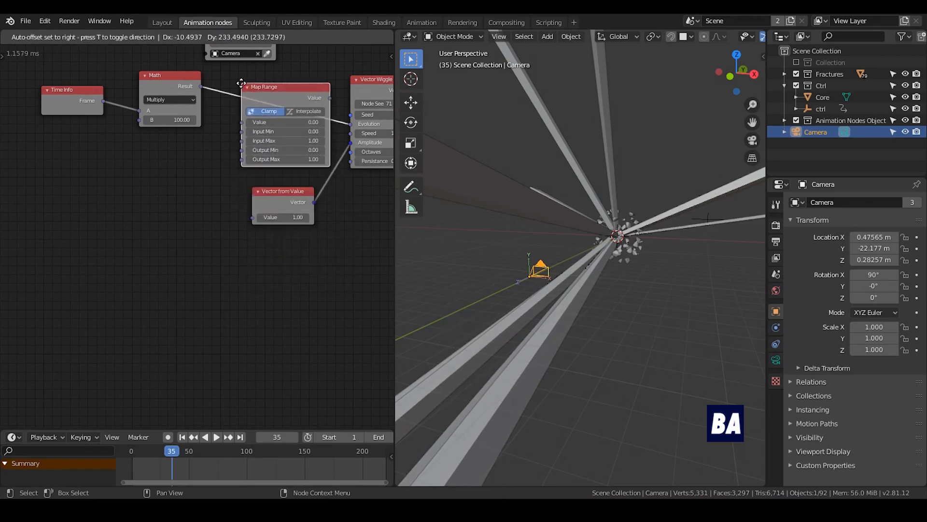
pyautogui.click(253, 149)
pyautogui.moveTo(252, 148); pyautogui.dragTo(188, 131, button='middle')
pyautogui.scroll(3, 188, 132)
pyautogui.click(238, 67)
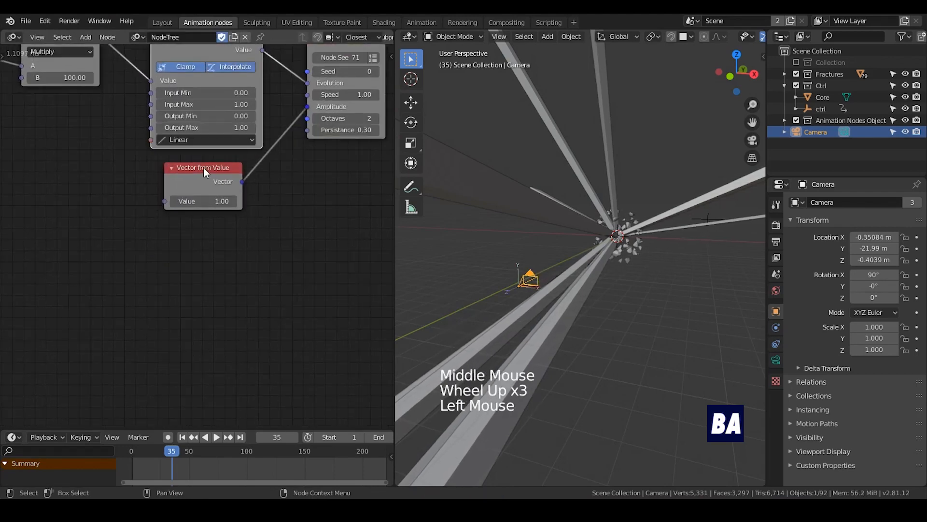
# - Move the Vector from Value node out of the way and rewire Map Range between Time Info and the Multiply node
pyautogui.moveTo(204, 168); pyautogui.dragTo(234, 187)
pyautogui.moveTo(211, 111); pyautogui.dragTo(246, 149, button='middle')
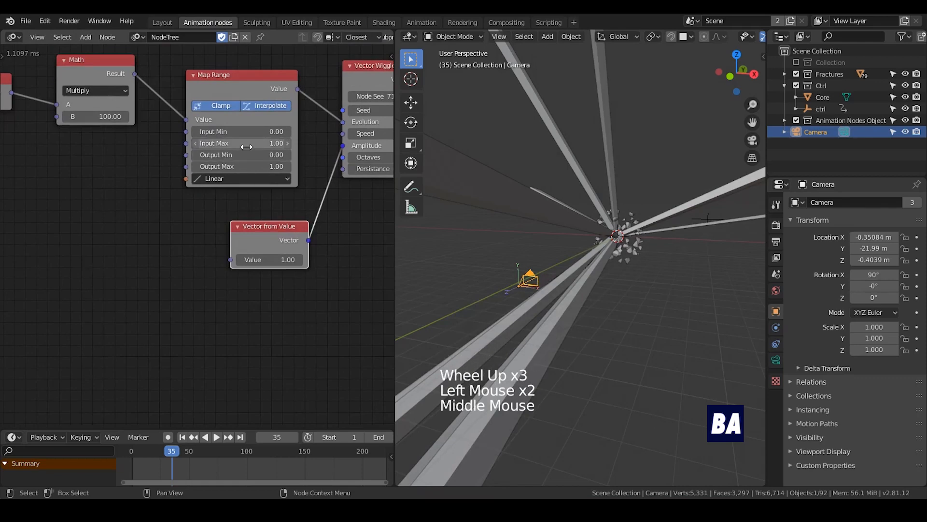
pyautogui.moveTo(190, 126); pyautogui.dragTo(213, 150, button='middle')
pyautogui.click(133, 106)
pyautogui.moveTo(133, 106); pyautogui.dragTo(158, 108)
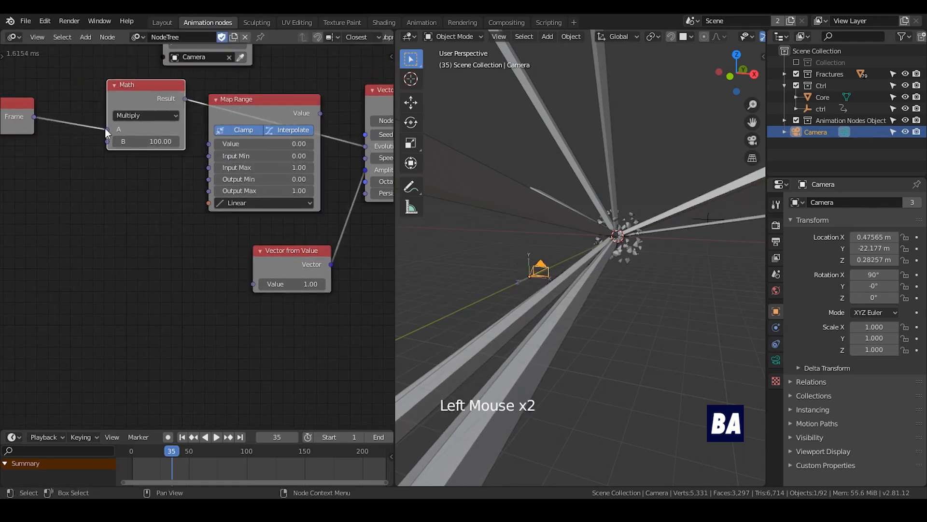
pyautogui.moveTo(306, 106); pyautogui.dragTo(97, 165)
pyautogui.moveTo(145, 85); pyautogui.dragTo(246, 86)
pyautogui.moveTo(29, 155); pyautogui.dragTo(104, 117)
pyautogui.moveTo(168, 344); pyautogui.dragTo(202, 334, button='middle')
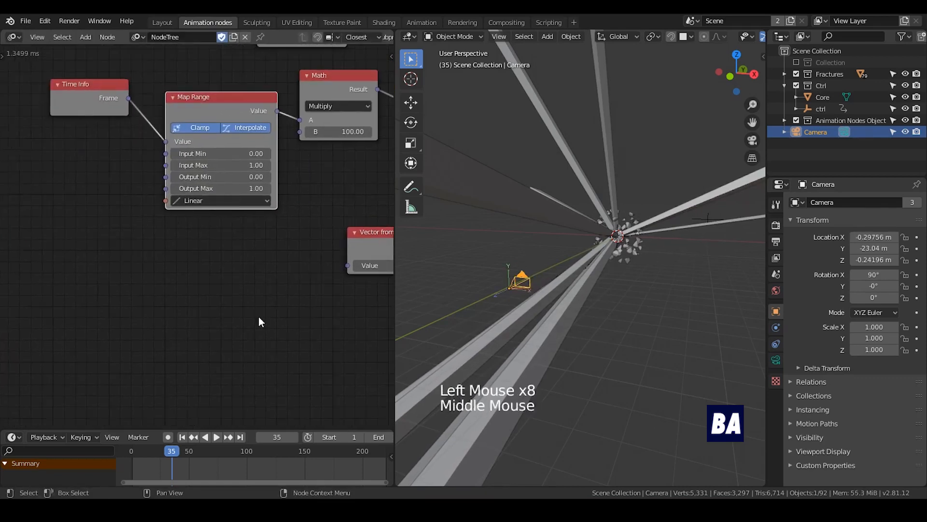
# - Enlarge the timeline and the node editor, and move the Time Info node farther from Map Range
pyautogui.moveTo(238, 428); pyautogui.dragTo(238, 382)
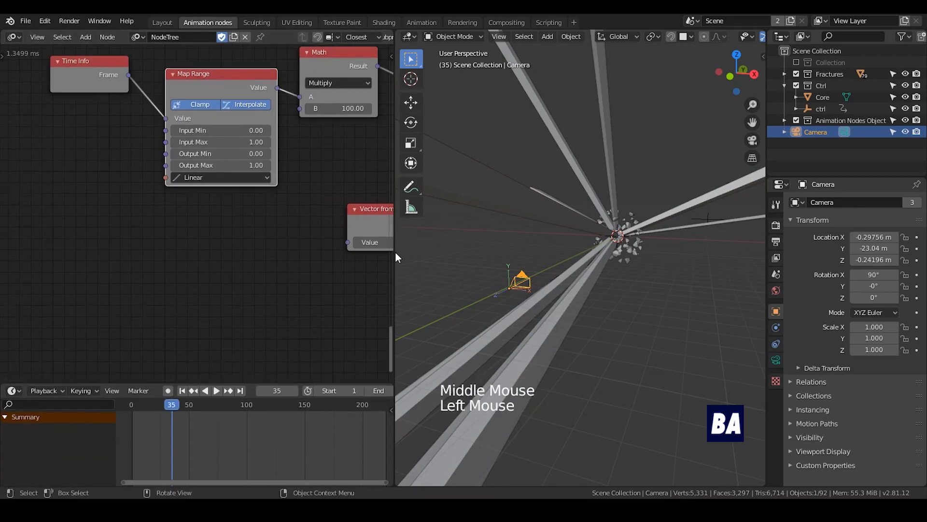
pyautogui.moveTo(395, 251); pyautogui.dragTo(517, 253)
pyautogui.moveTo(415, 261); pyautogui.dragTo(372, 309, button='middle')
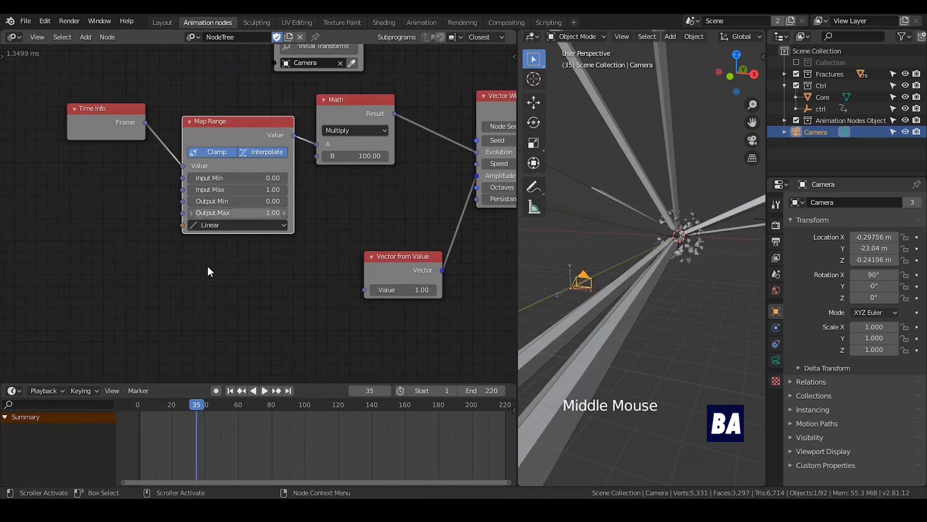
pyautogui.moveTo(210, 272); pyautogui.dragTo(220, 261, button='middle')
pyautogui.scroll(2, 221, 262)
pyautogui.moveTo(99, 89); pyautogui.dragTo(66, 114)
pyautogui.moveTo(211, 213); pyautogui.dragTo(184, 168, button='middle')
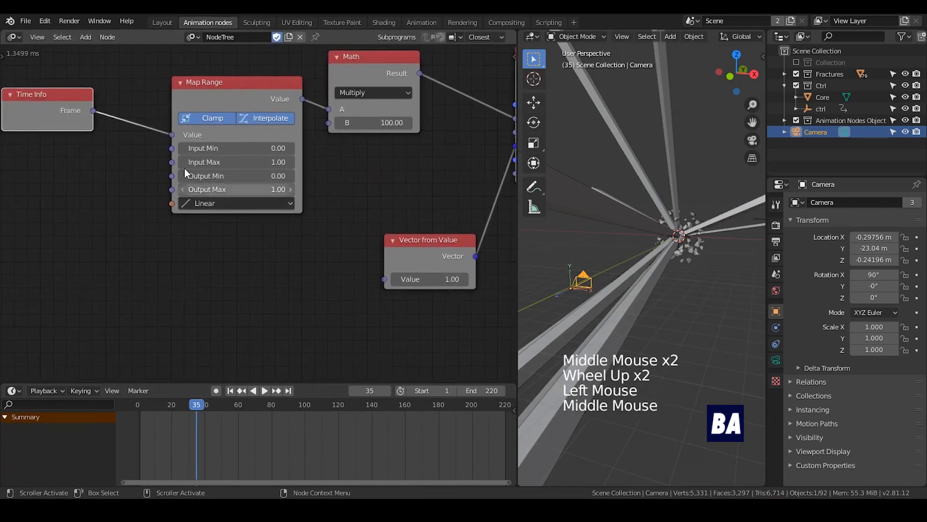
# - Set Map Range's Input Max to 180, go to frame 193 and attach a Viewer node to its Value output
pyautogui.moveTo(186, 103); pyautogui.dragTo(165, 91)
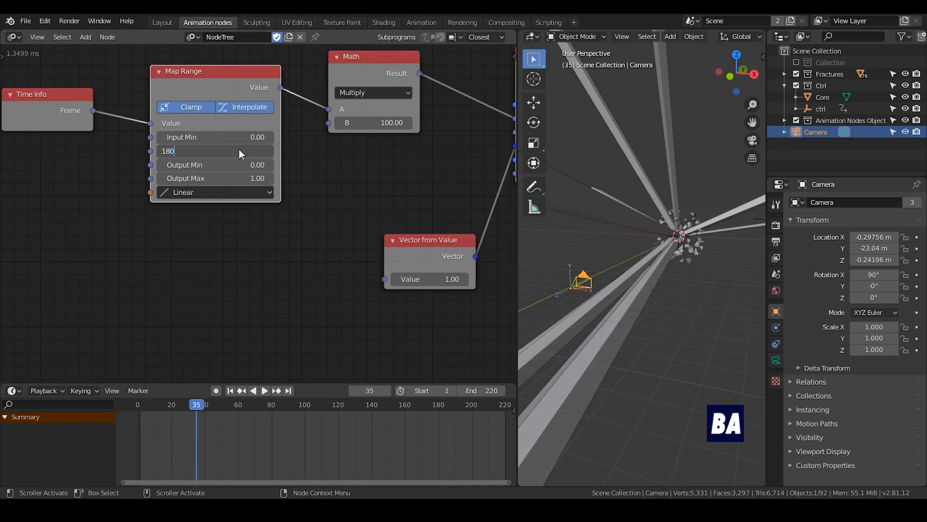
pyautogui.click(460, 405)
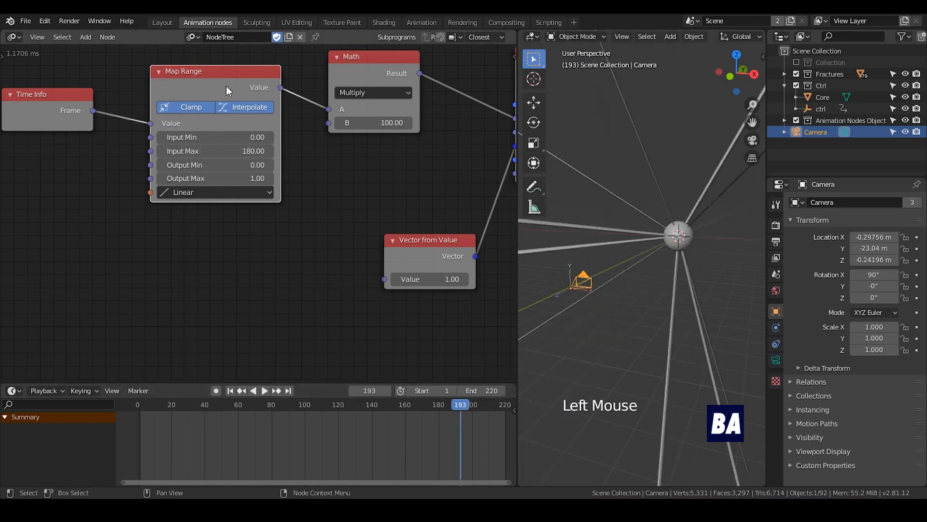
pyautogui.click(230, 153)
pyautogui.click(342, 167)
pyautogui.moveTo(333, 198); pyautogui.dragTo(297, 204, button='middle')
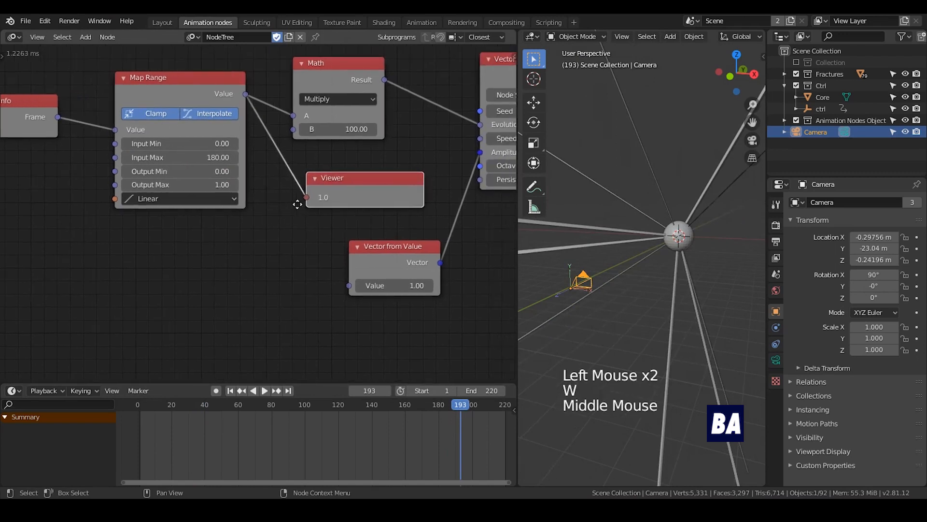
# - Set Map Range's Output Max to 180 and shift the Viewer node slightly
pyautogui.click(215, 185)
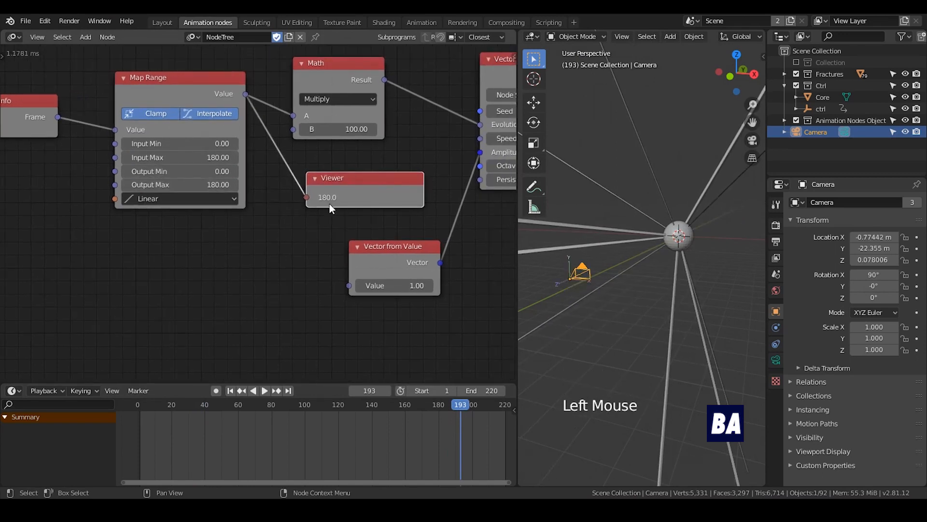
pyautogui.moveTo(332, 218); pyautogui.dragTo(342, 213, button='middle')
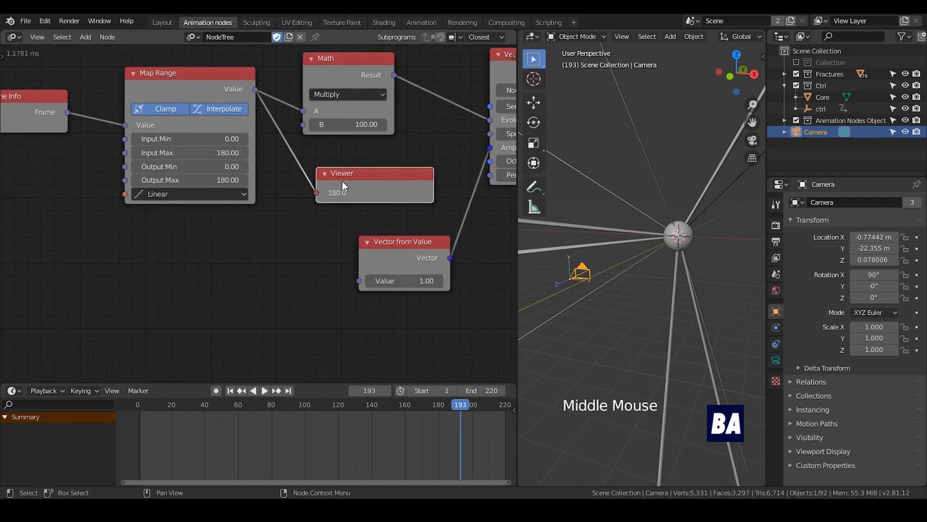
pyautogui.moveTo(364, 188); pyautogui.dragTo(367, 187)
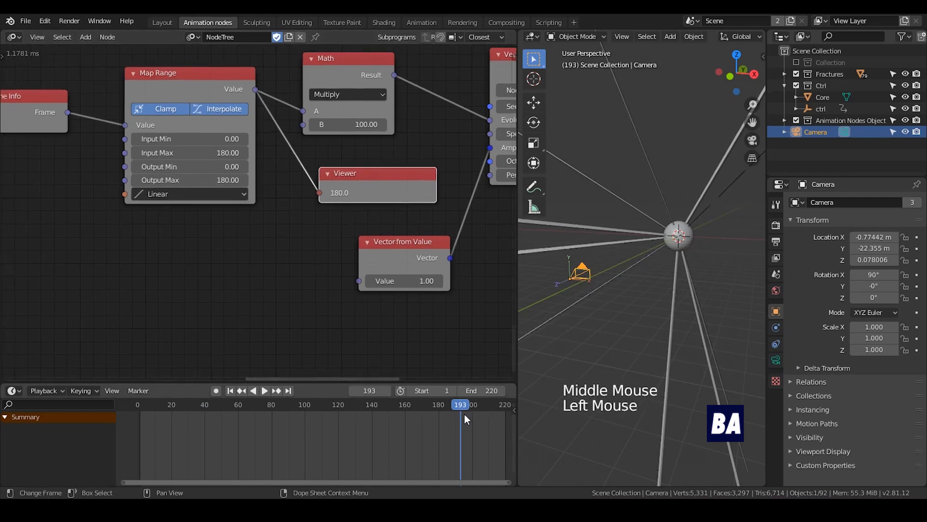
pyautogui.moveTo(332, 245); pyautogui.dragTo(357, 252, button='middle')
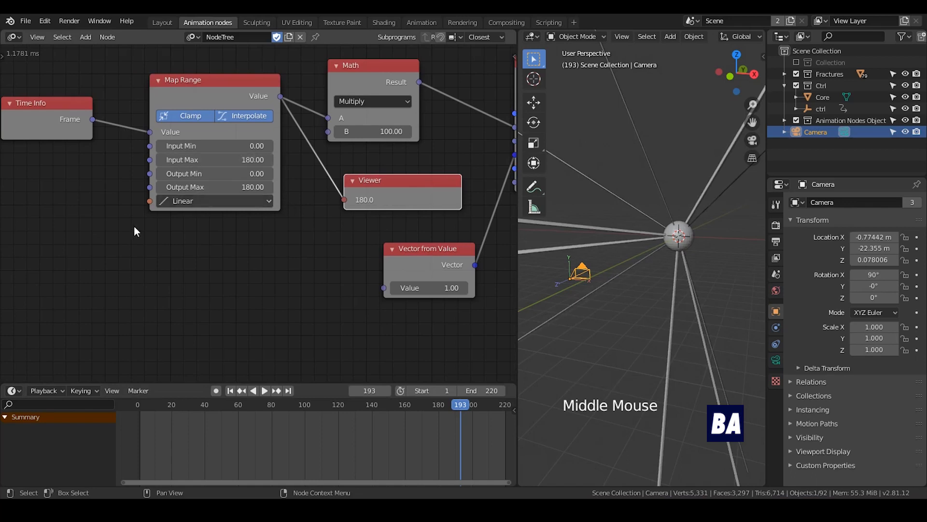
# - Add a Curve Interpolation node below Time Info, beside the Map Range node
pyautogui.moveTo(134, 227); pyautogui.dragTo(163, 225, button='middle')
pyautogui.click(163, 224)
pyautogui.hotkey('ctrl', 'a')
pyautogui.write('cur')
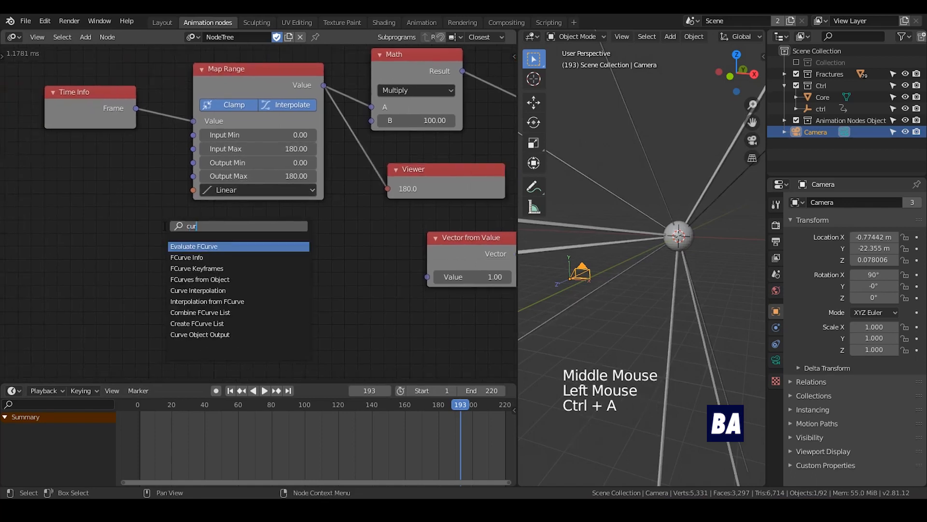
pyautogui.click(198, 257)
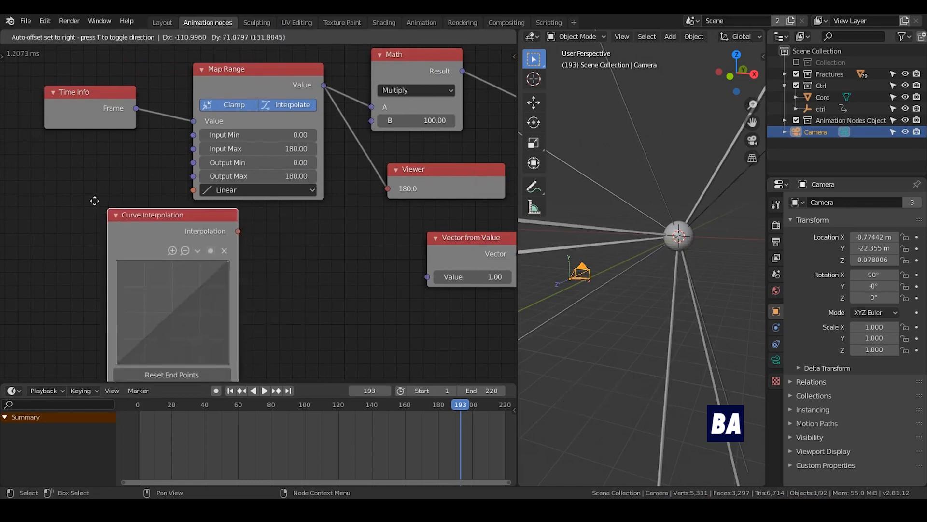
pyautogui.moveTo(107, 194); pyautogui.dragTo(176, 161, button='middle')
pyautogui.click(133, 155)
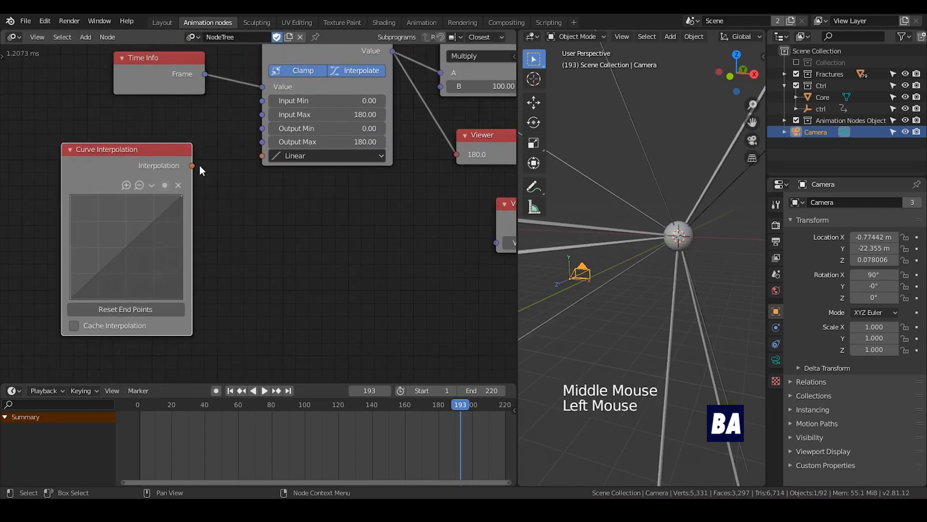
# - Link Curve Interpolation to Map Range's Interpolation input and shape its curve to rise steeply and flatten out, with a point at X 0.06111, Y 0.55625
pyautogui.click(144, 230)
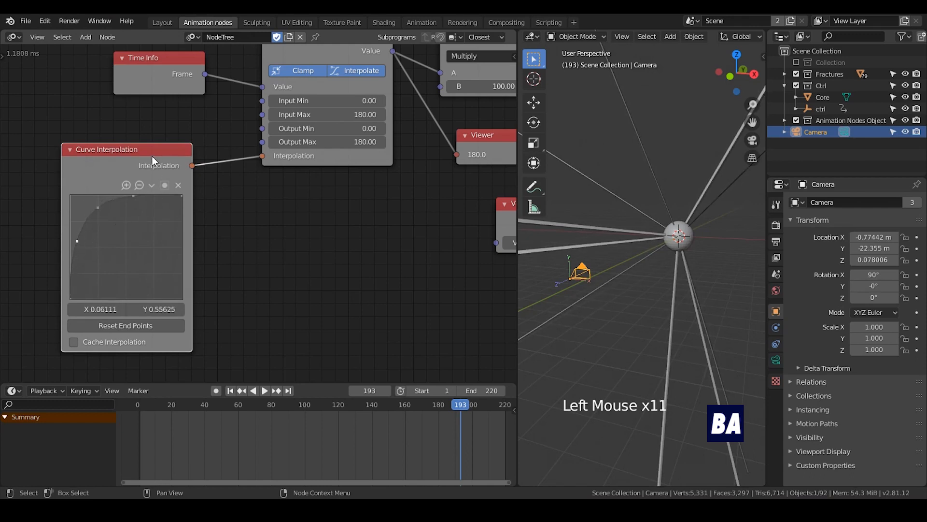
pyautogui.moveTo(152, 156); pyautogui.dragTo(163, 145)
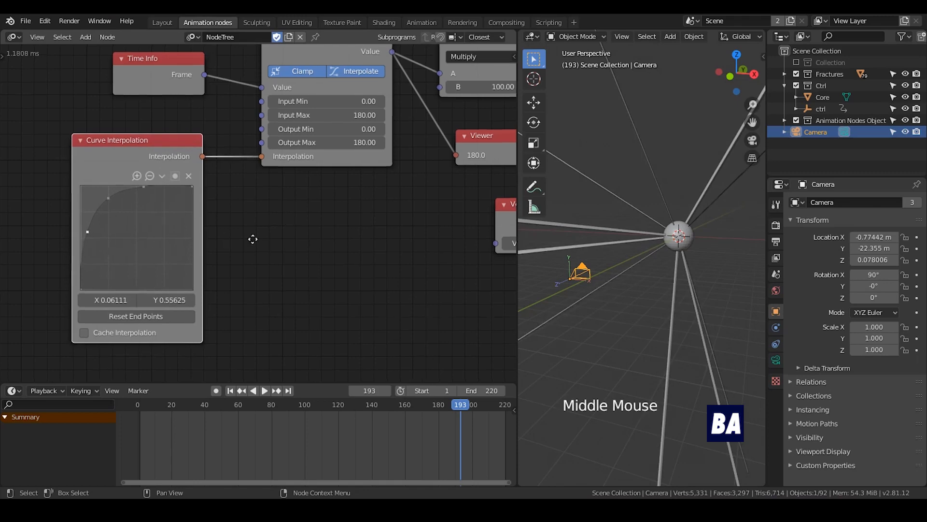
# - Set the Multiply node's B value to 50 and play the animation from frame 1
pyautogui.moveTo(253, 240); pyautogui.dragTo(329, 174, button='middle')
pyautogui.scroll(1, 328, 175)
pyautogui.scroll(-2, 328, 174)
pyautogui.click(371, 133)
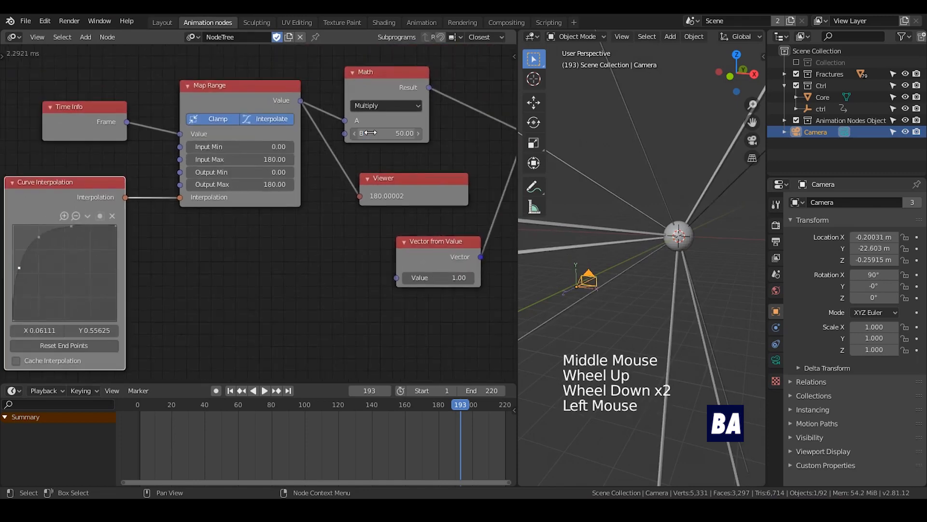
pyautogui.moveTo(299, 215); pyautogui.dragTo(236, 166, button='middle')
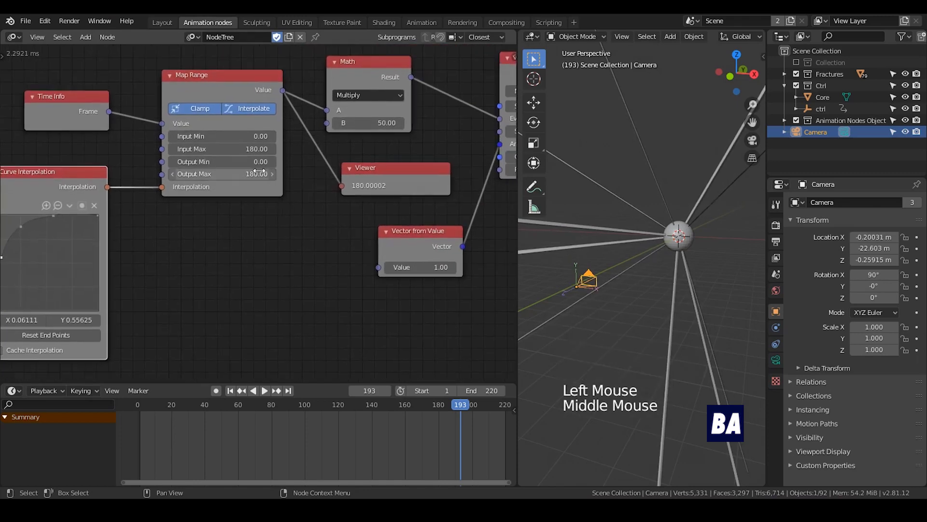
pyautogui.click(231, 390)
pyautogui.click(265, 390)
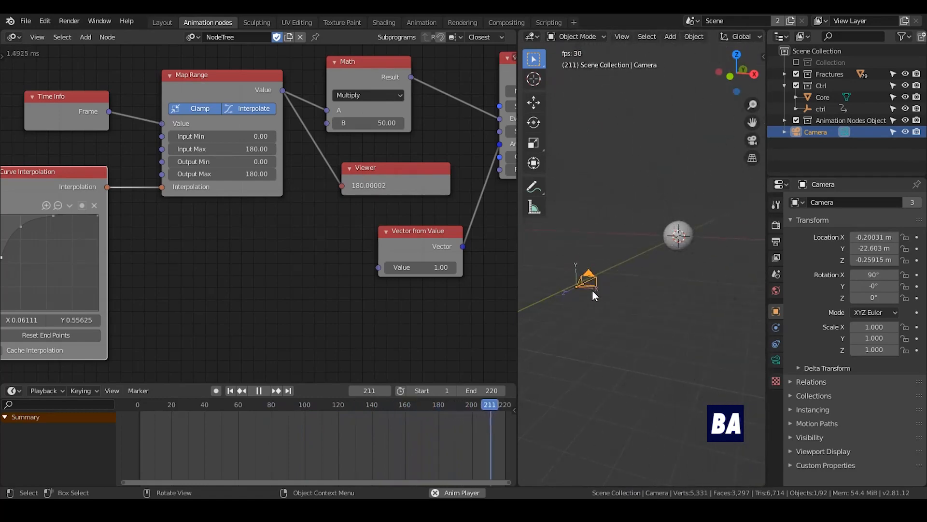
pyautogui.click(263, 390)
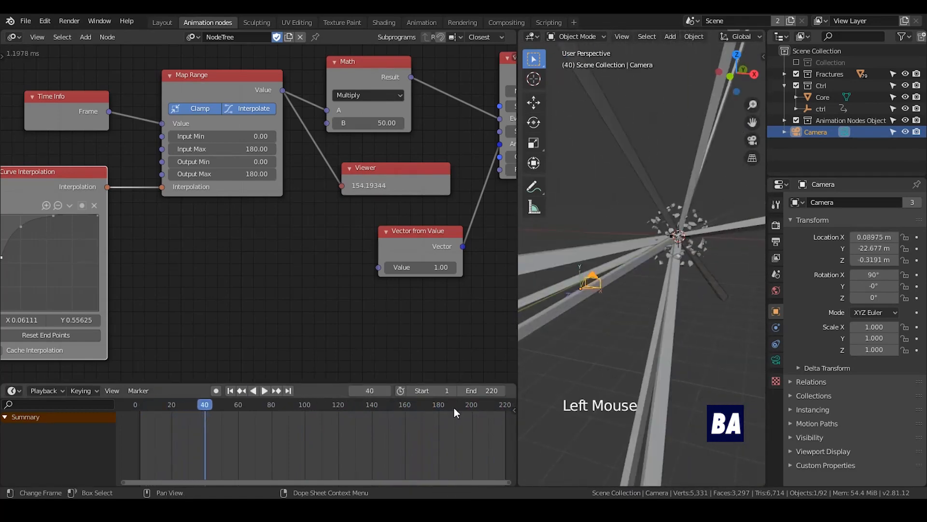
# - Set Map Range's Input Max and Output Max to 220
pyautogui.moveTo(296, 257); pyautogui.dragTo(371, 228, button='middle')
pyautogui.click(311, 122)
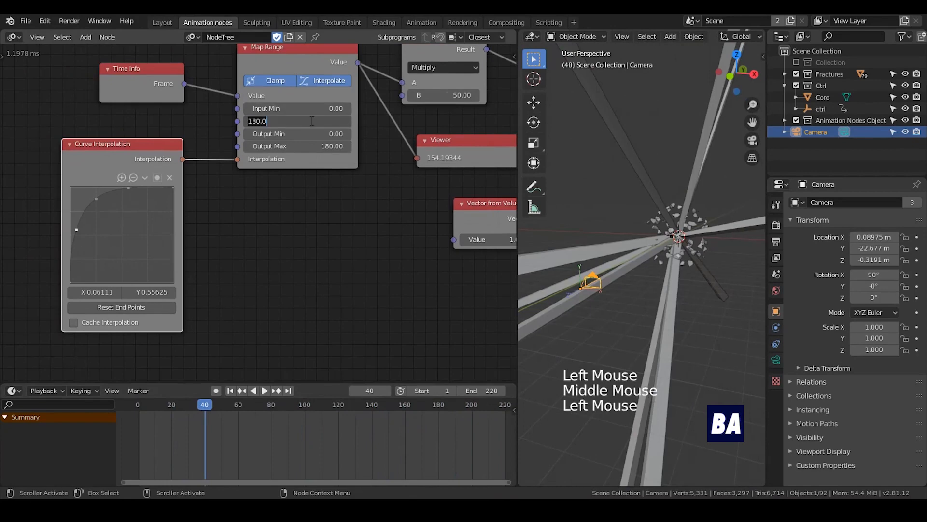
pyautogui.write('200')
pyautogui.press('BackSpace')
pyautogui.press('BackSpace')
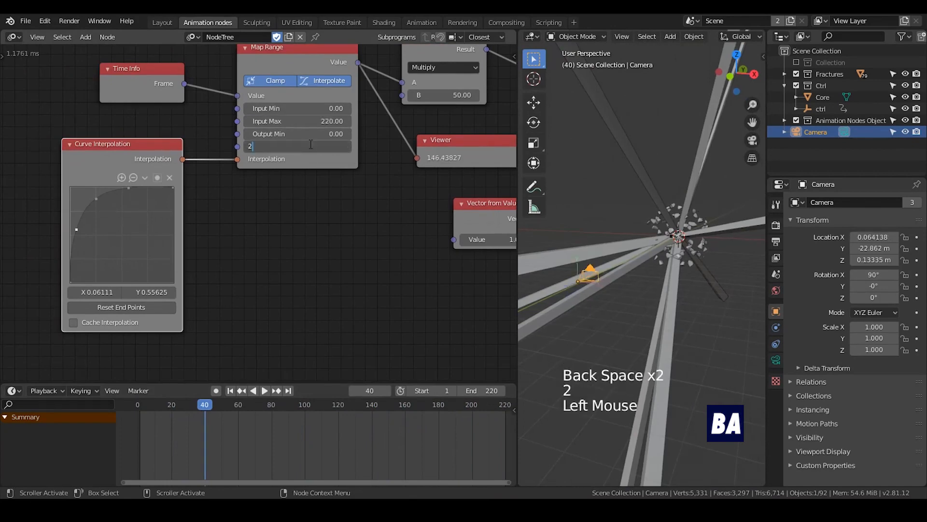
pyautogui.write('20')
# - Set the Multiply node's B value to 5 and play the animation from the start
pyautogui.click(443, 95)
pyautogui.write('5')
pyautogui.click(231, 391)
pyautogui.click(265, 392)
pyautogui.click(265, 391)
# - Raise the interpolation curve's early point to X 0.06111, Y 0.69375 and save the file
pyautogui.moveTo(222, 261); pyautogui.dragTo(203, 257, button='middle')
pyautogui.moveTo(84, 206); pyautogui.dragTo(106, 172)
pyautogui.moveTo(84, 200); pyautogui.dragTo(84, 194)
pyautogui.hotkey('ctrl', 's')
# - Play the animation from frame 1 through the camera view and stop at frame 123
pyautogui.click(231, 392)
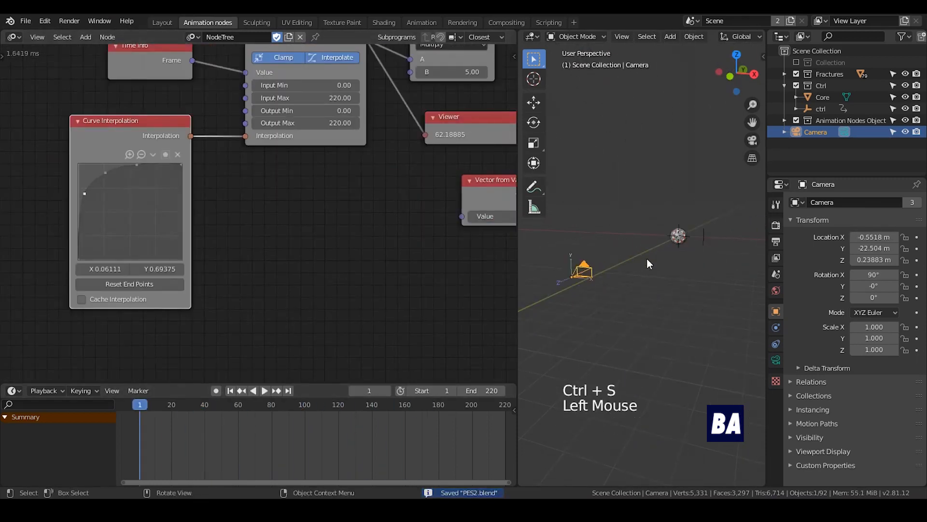
pyautogui.press('KP_0')
pyautogui.click(263, 390)
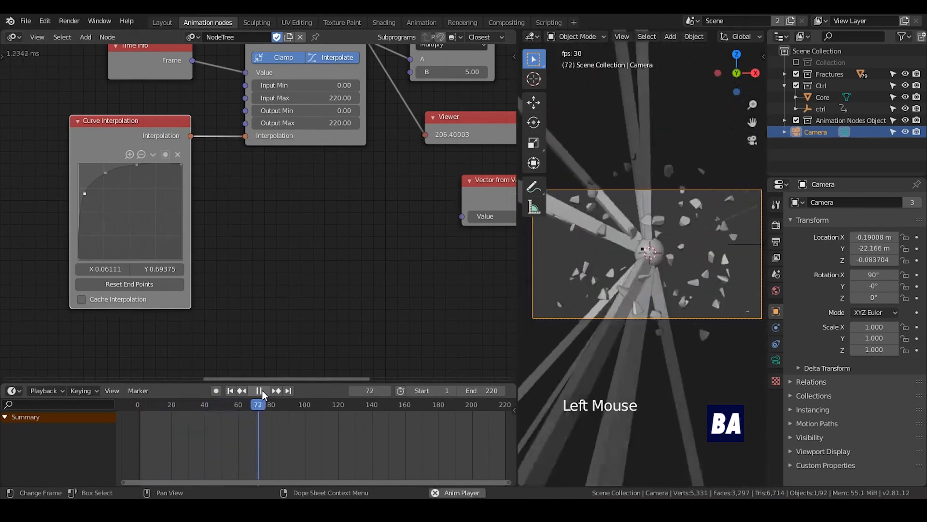
pyautogui.click(263, 390)
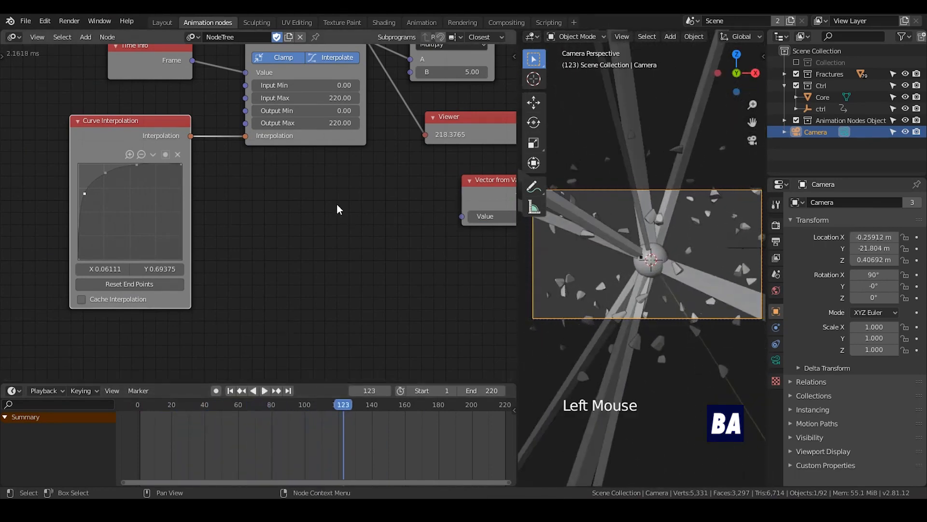
# - Set the Multiply node's B value to 15 and play the animation from frame 1
pyautogui.moveTo(437, 90); pyautogui.dragTo(387, 123, button='middle')
pyautogui.click(411, 104)
pyautogui.write('15')
pyautogui.press('Return')
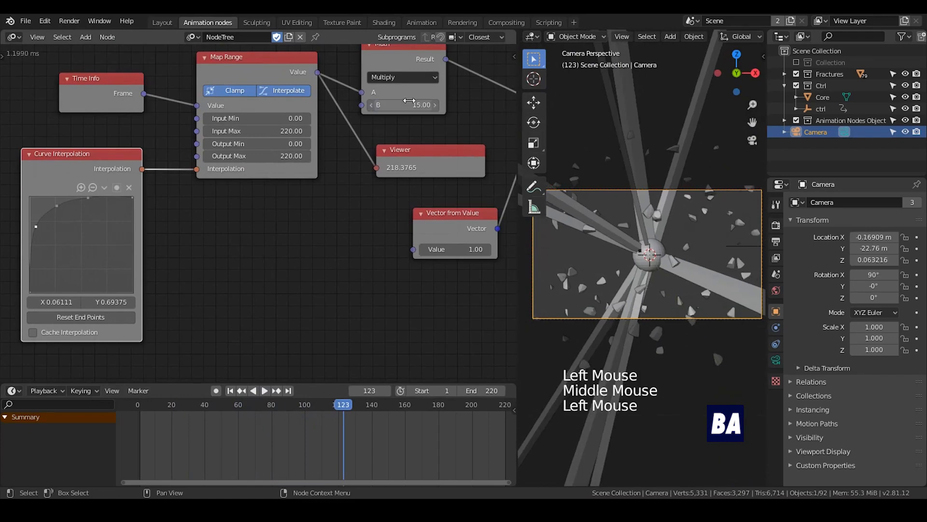
pyautogui.click(229, 390)
pyautogui.click(264, 390)
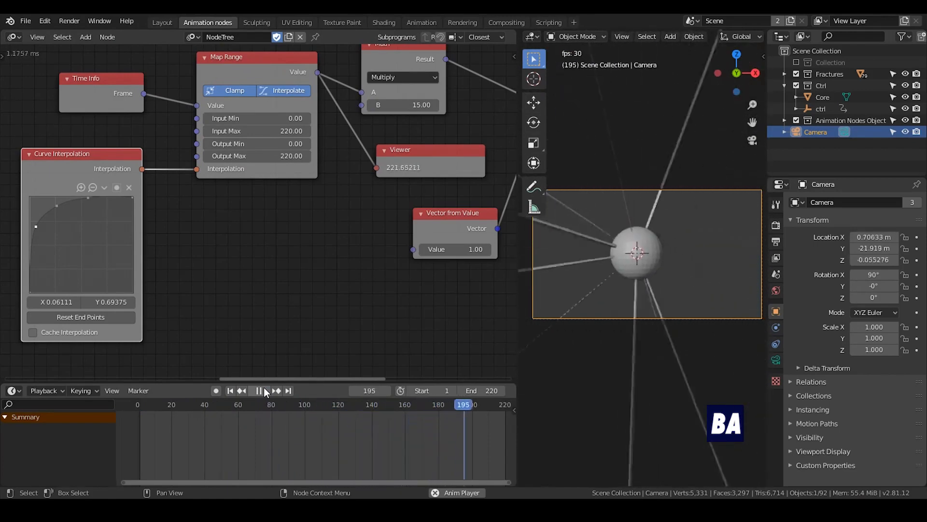
pyautogui.click(264, 389)
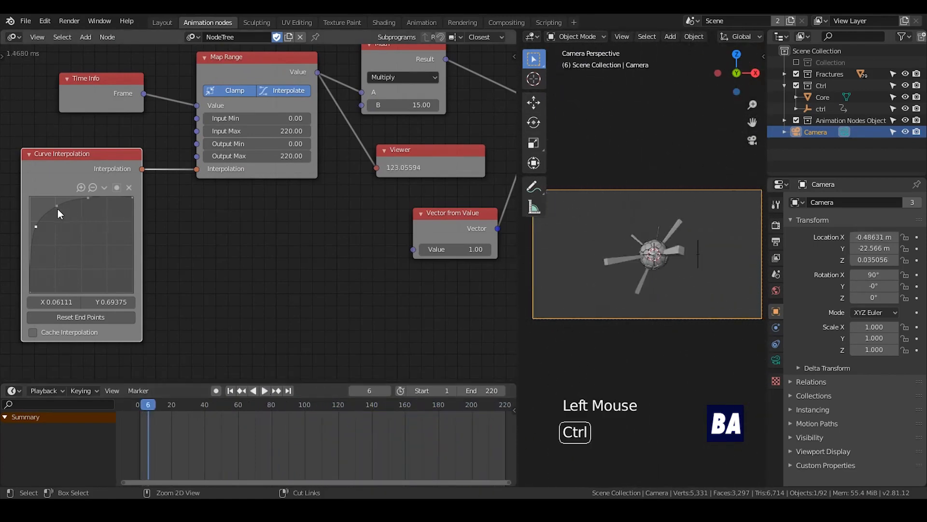
# - Save the file and move the interpolation curve's second point to X 0.2, Y 0.90625
pyautogui.hotkey('ctrl', 's')
pyautogui.moveTo(56, 206); pyautogui.dragTo(49, 204)
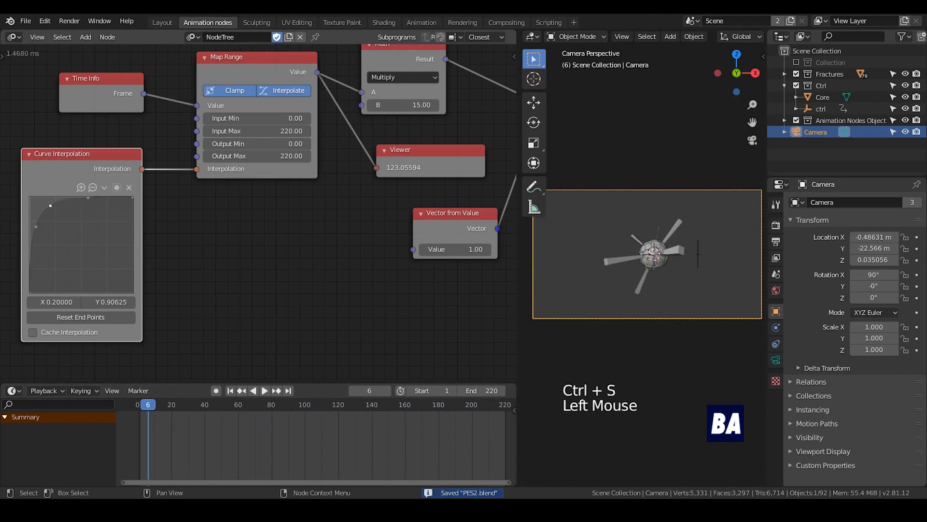
# - Save the file and play the animation through the camera view, stopping at frame 198
pyautogui.hotkey('ctrl', 's')
pyautogui.click(264, 390)
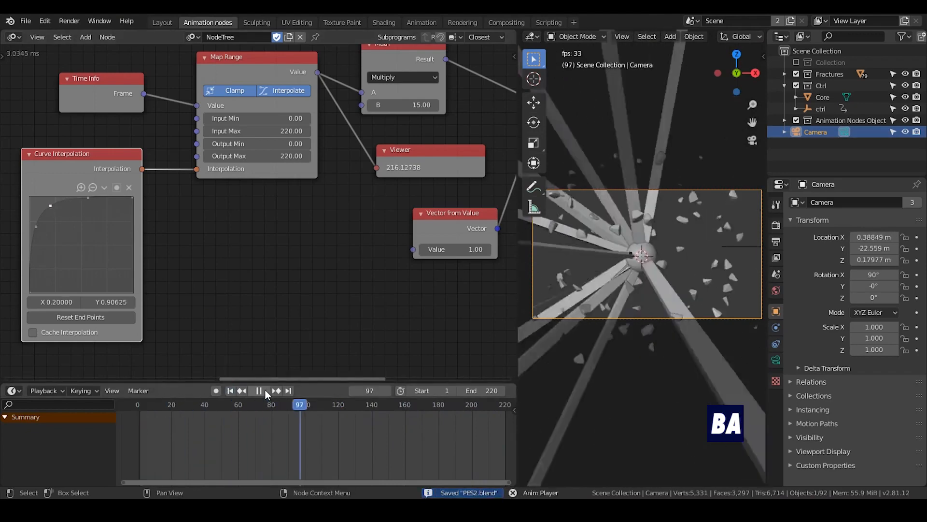
pyautogui.click(468, 404)
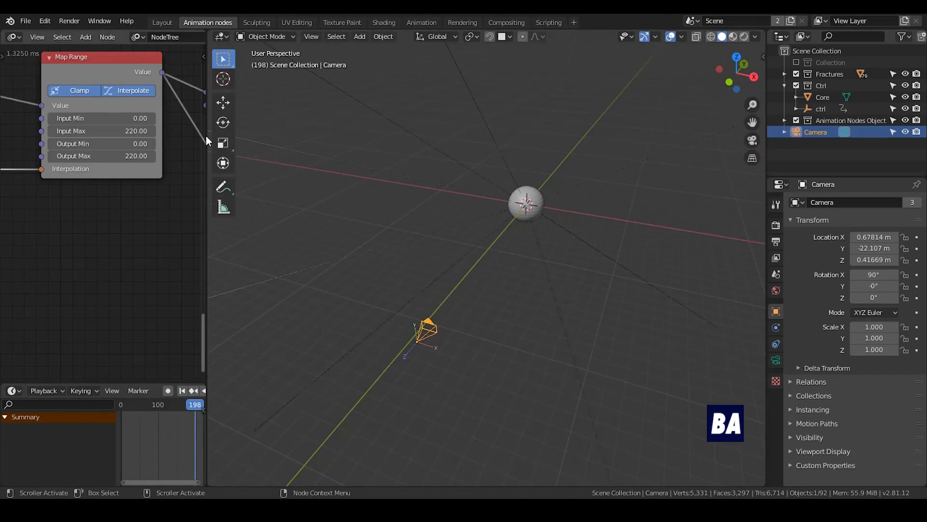
# - Widen the node editor and move the two lower node groups down, away from the groups above them
pyautogui.moveTo(207, 135); pyautogui.dragTo(628, 153)
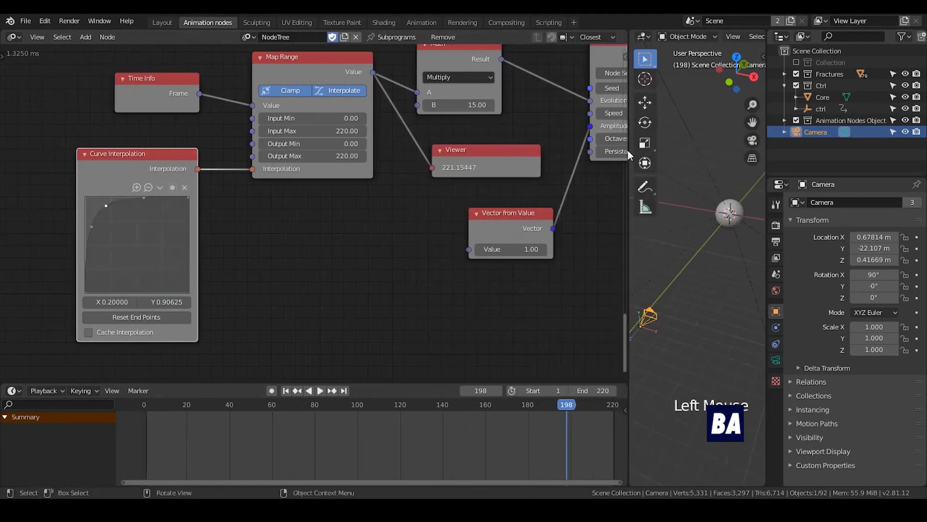
pyautogui.moveTo(395, 198); pyautogui.dragTo(424, 221, button='middle')
pyautogui.scroll(-3, 400, 298)
pyautogui.moveTo(400, 297); pyautogui.dragTo(486, 232, button='middle')
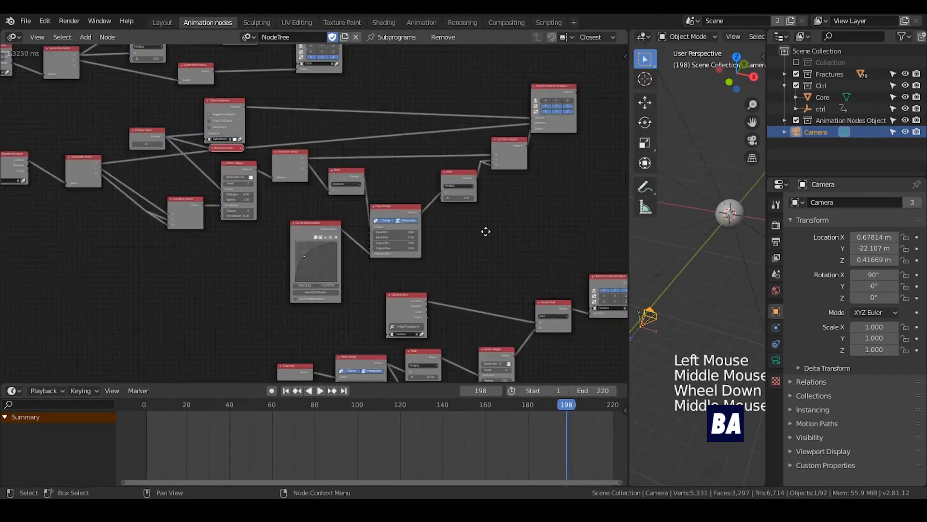
pyautogui.scroll(-4, 410, 221)
pyautogui.moveTo(412, 227); pyautogui.dragTo(393, 155, button='middle')
pyautogui.scroll(-4, 348, 126)
pyautogui.moveTo(441, 190); pyautogui.dragTo(438, 175, button='middle')
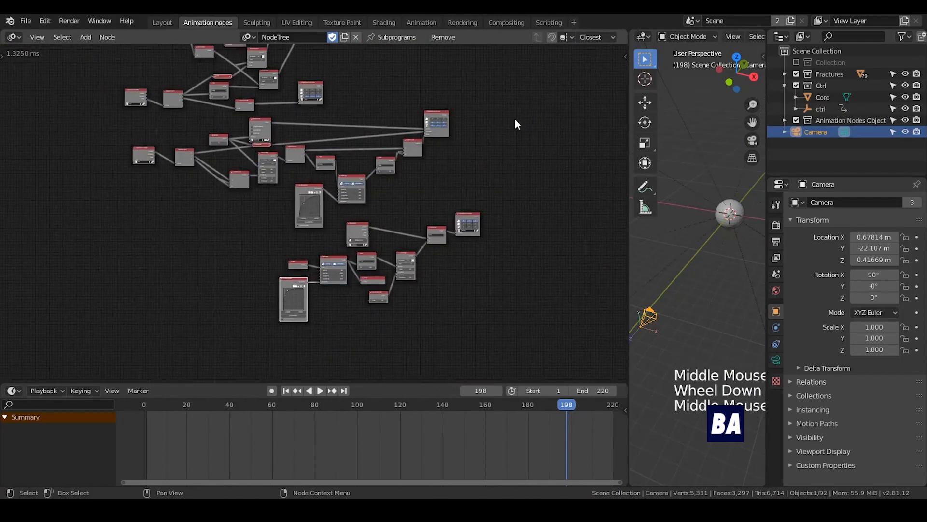
pyautogui.moveTo(515, 123); pyautogui.dragTo(109, 325)
pyautogui.press('g')
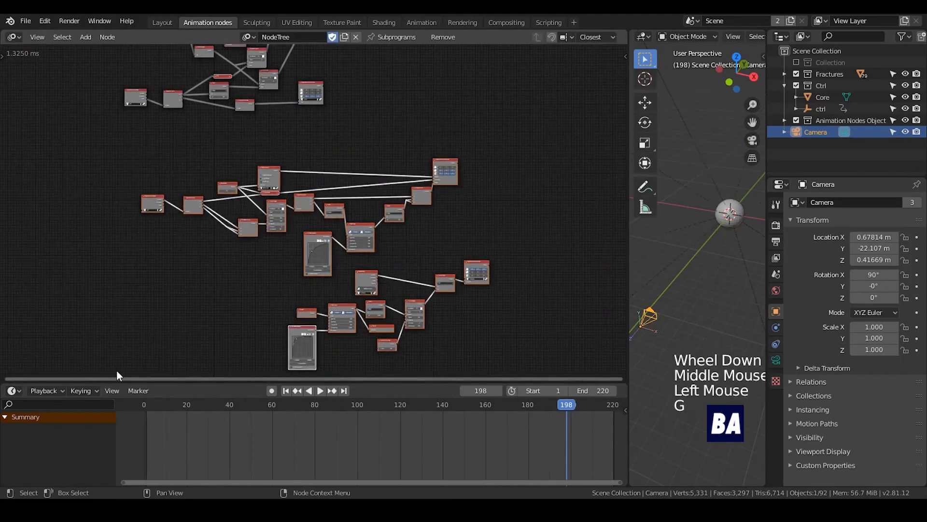
# - Move the middle node group up, save the file, and shift the upper node groups slightly upward
pyautogui.moveTo(484, 159); pyautogui.dragTo(143, 245)
pyautogui.press('g')
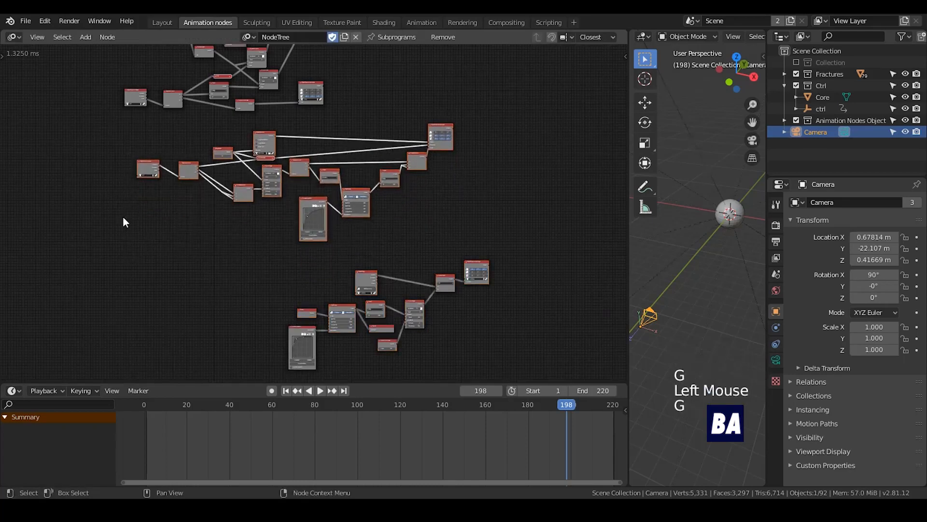
pyautogui.moveTo(205, 120); pyautogui.dragTo(229, 241, button='middle')
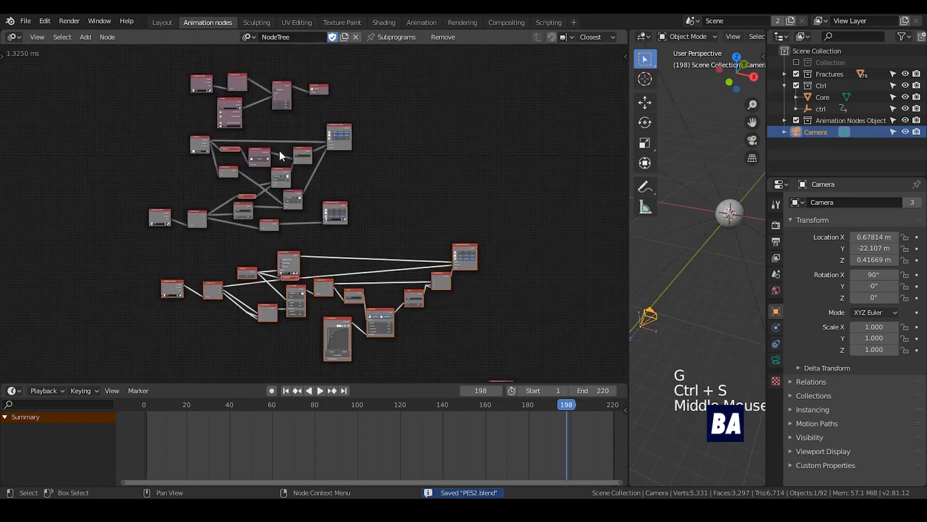
pyautogui.moveTo(381, 60); pyautogui.dragTo(115, 234)
pyautogui.press('g')
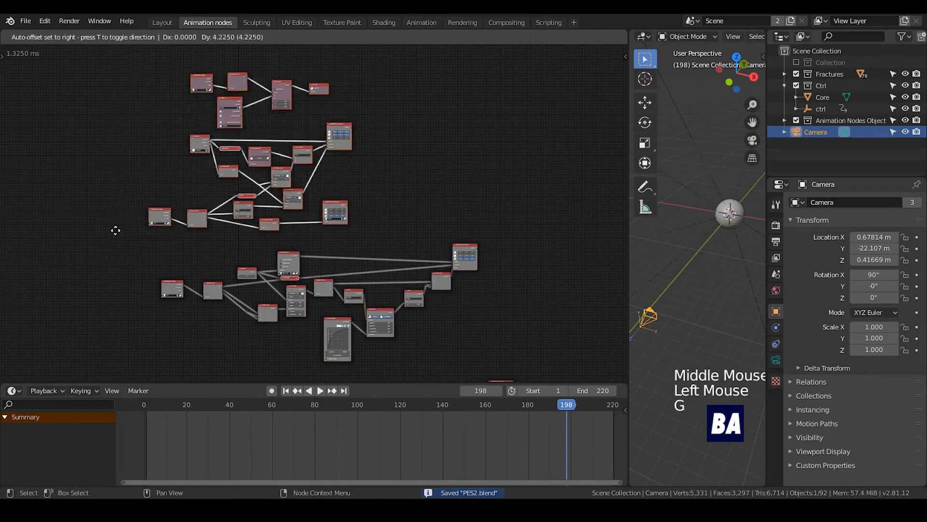
pyautogui.click(113, 205)
# - Move the camera shake node group up to sit closer beneath the middle group and save the file
pyautogui.scroll(1, 232, 187)
pyautogui.moveTo(267, 270); pyautogui.dragTo(231, 178, button='middle')
pyautogui.scroll(-1, 233, 191)
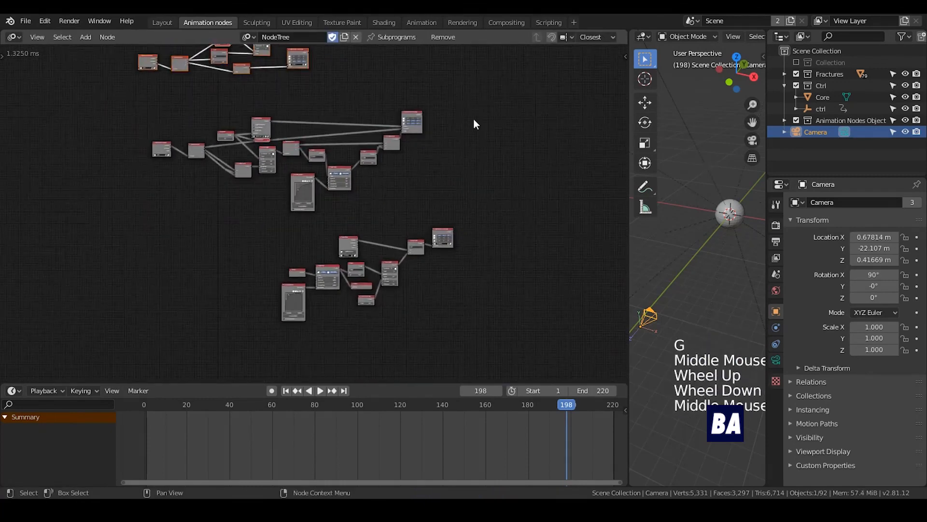
pyautogui.moveTo(478, 108); pyautogui.dragTo(120, 321)
pyautogui.click(305, 277)
pyautogui.moveTo(489, 222); pyautogui.dragTo(274, 341)
pyautogui.press('g')
pyautogui.click(201, 222)
pyautogui.moveTo(202, 222); pyautogui.dragTo(273, 251, button='middle')
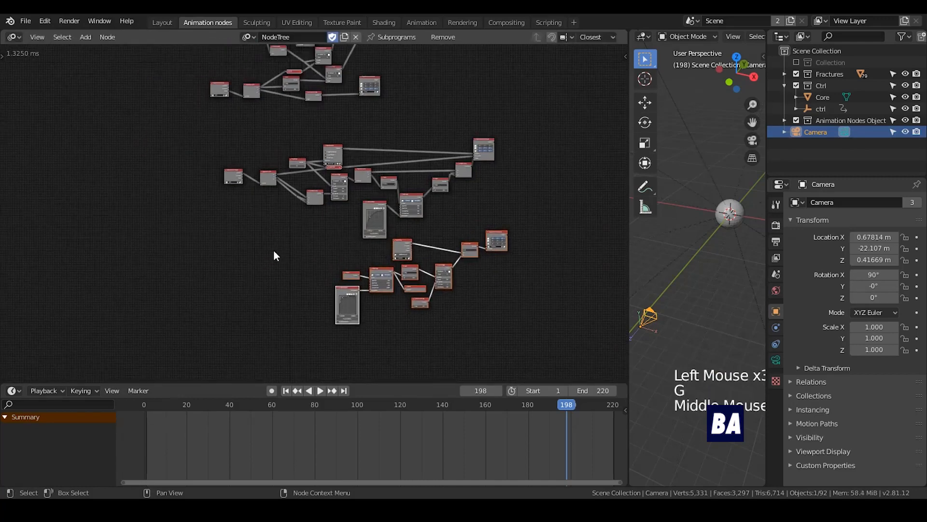
pyautogui.scroll(7, 273, 250)
pyautogui.hotkey('ctrl', 's')
# - Narrow the node editor around the camera shake nodes to give the 3D viewport more width
pyautogui.scroll(3, 248, 175)
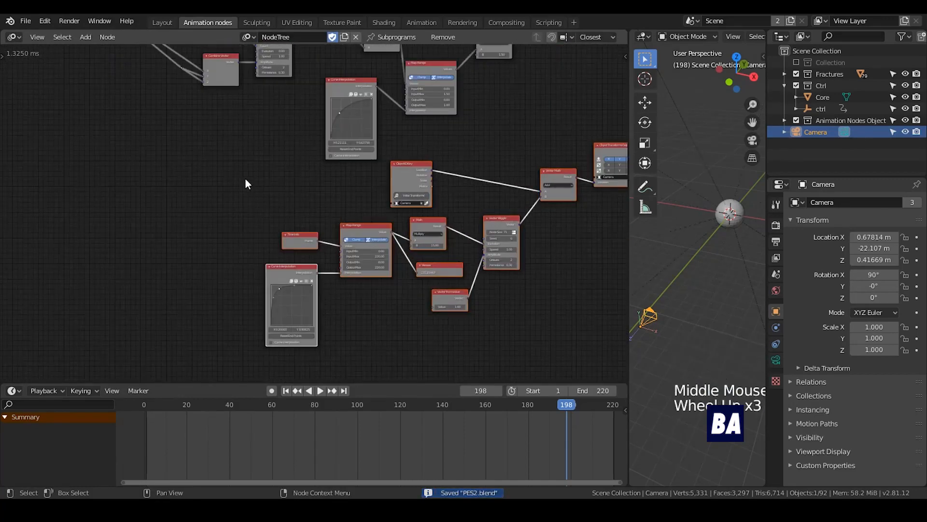
pyautogui.moveTo(271, 198); pyautogui.dragTo(187, 166, button='middle')
pyautogui.scroll(1, 215, 186)
pyautogui.scroll(1, 214, 186)
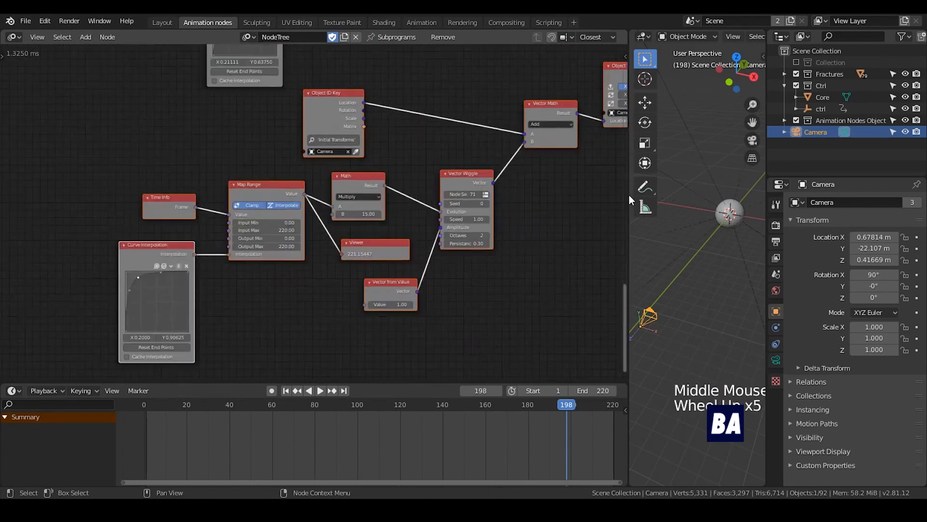
pyautogui.moveTo(628, 193); pyautogui.dragTo(325, 194)
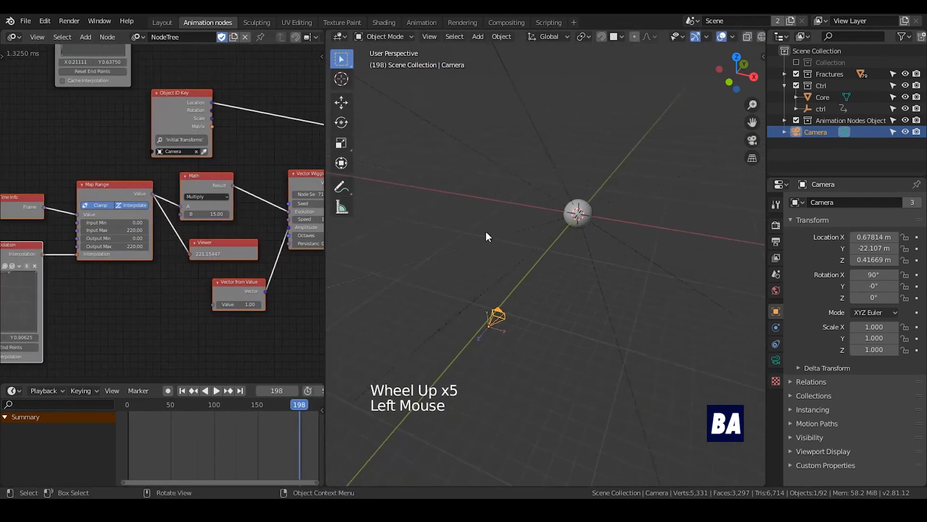
# - Select the ctrl object and enlarge the timeline to expose all its scale and location keyframe channels
pyautogui.click(833, 111)
pyautogui.click(834, 110)
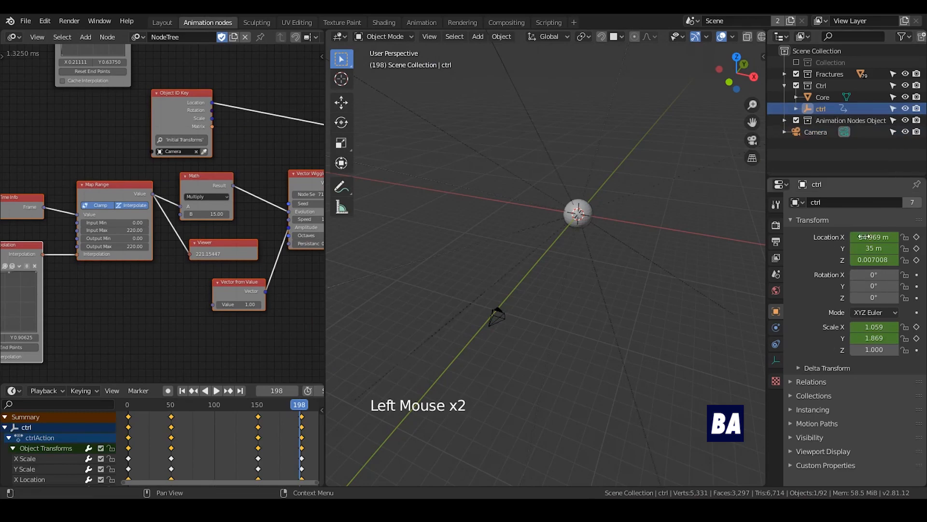
pyautogui.moveTo(249, 385); pyautogui.dragTo(259, 257)
pyautogui.click(256, 369)
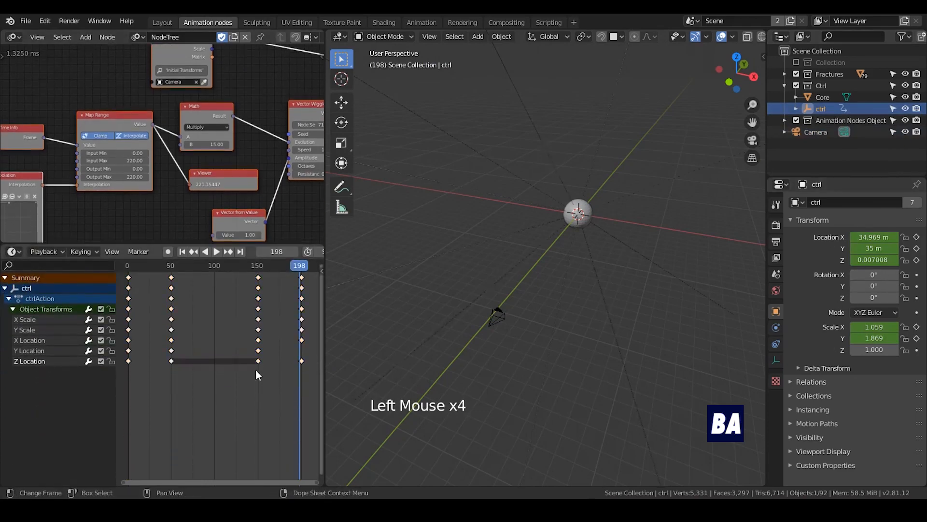